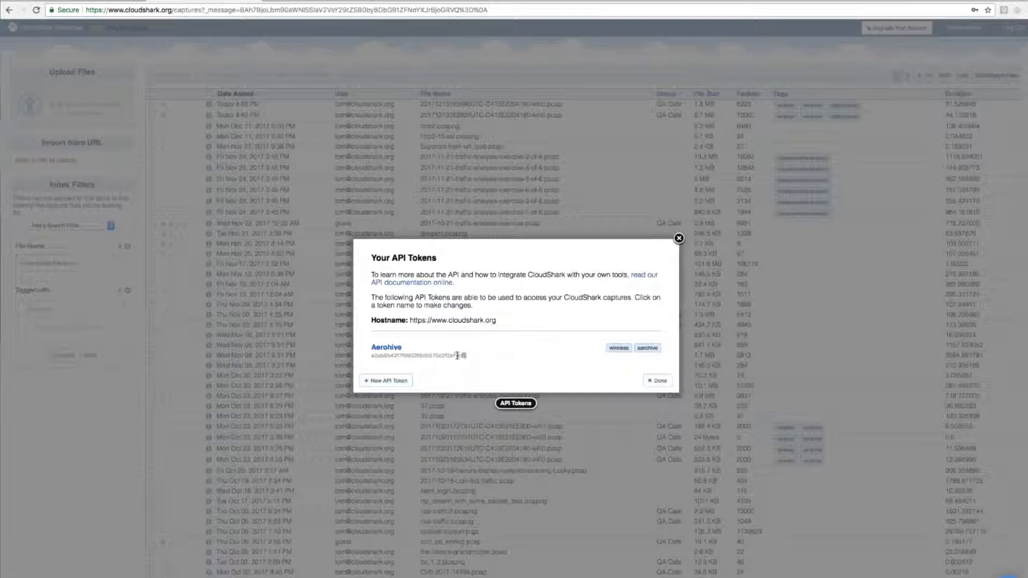
Step: Copy the API token listed under Aerohive in CloudShark and add it as the CloudShark API Token in Aerohive's Remote Packet Capture
right_click(408, 354)
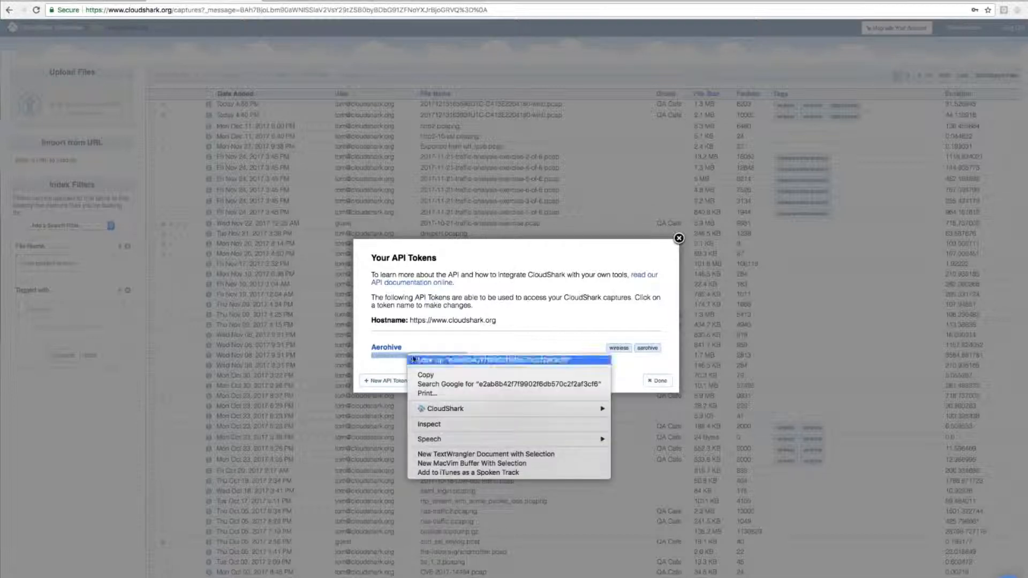
click(426, 375)
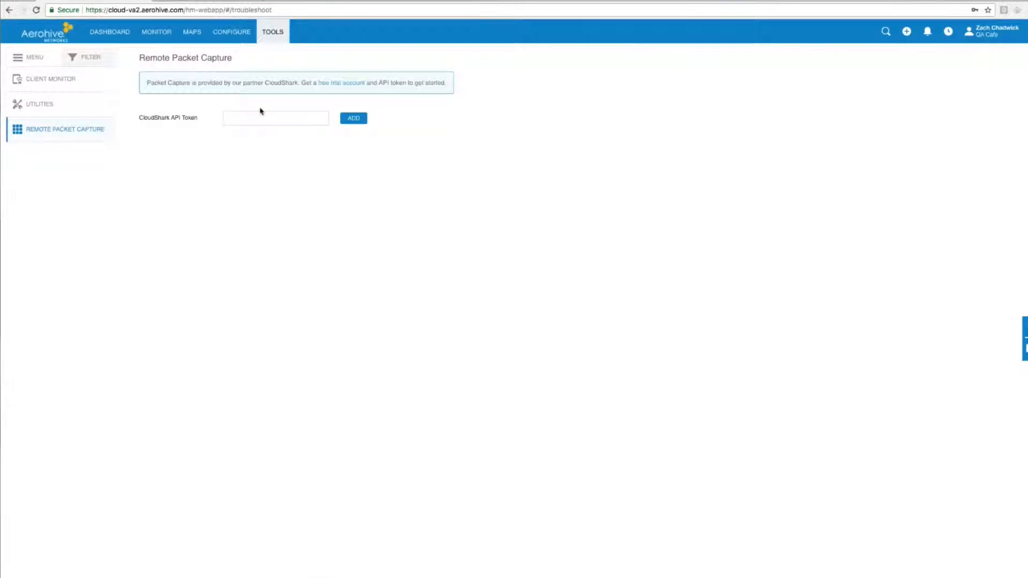
click(229, 123)
right_click(246, 119)
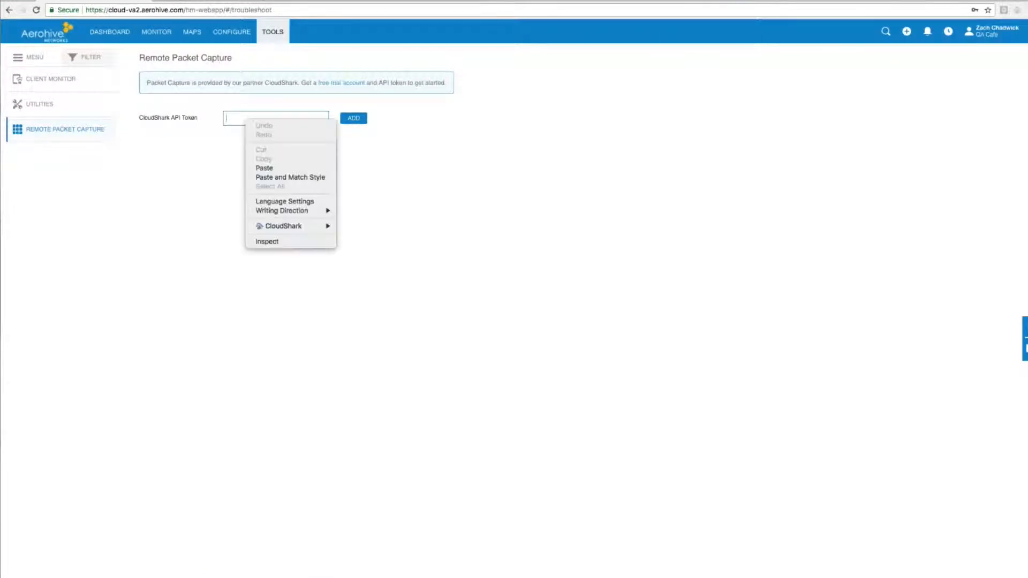
click(265, 168)
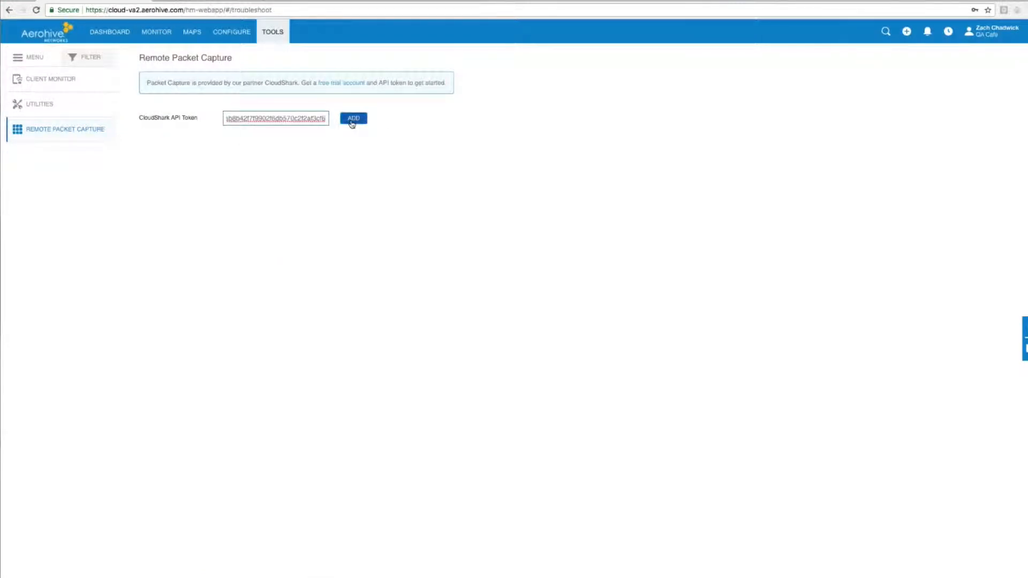
click(351, 124)
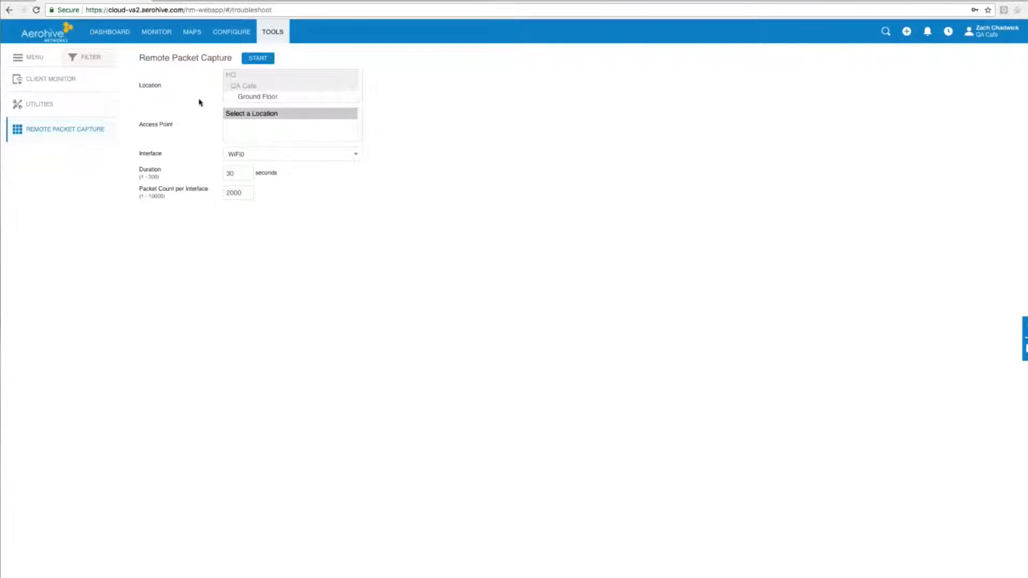
Step: Start a remote packet capture on the Ground Floor access point AH-204180 with a duration of 10 seconds
click(271, 97)
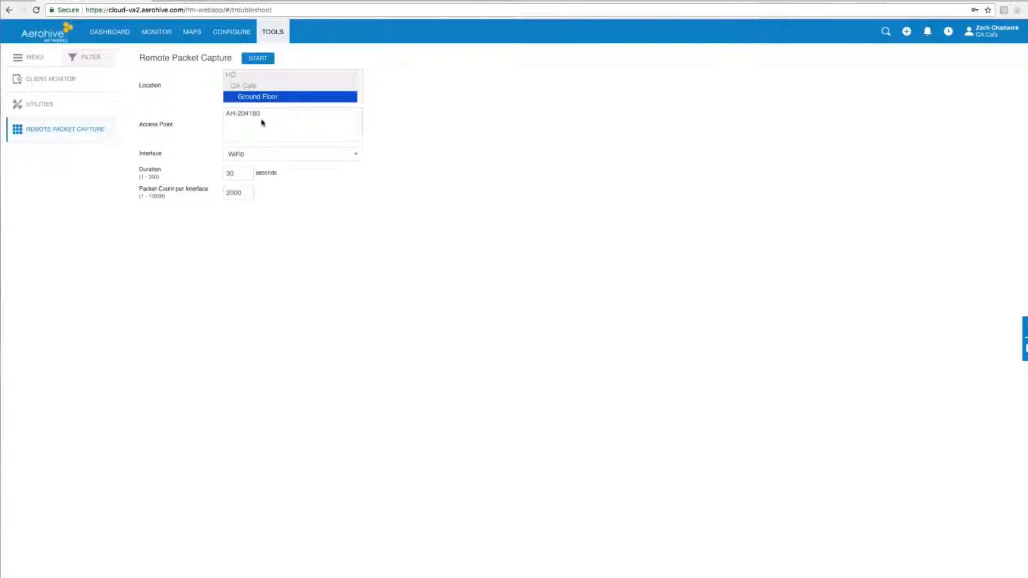
click(261, 114)
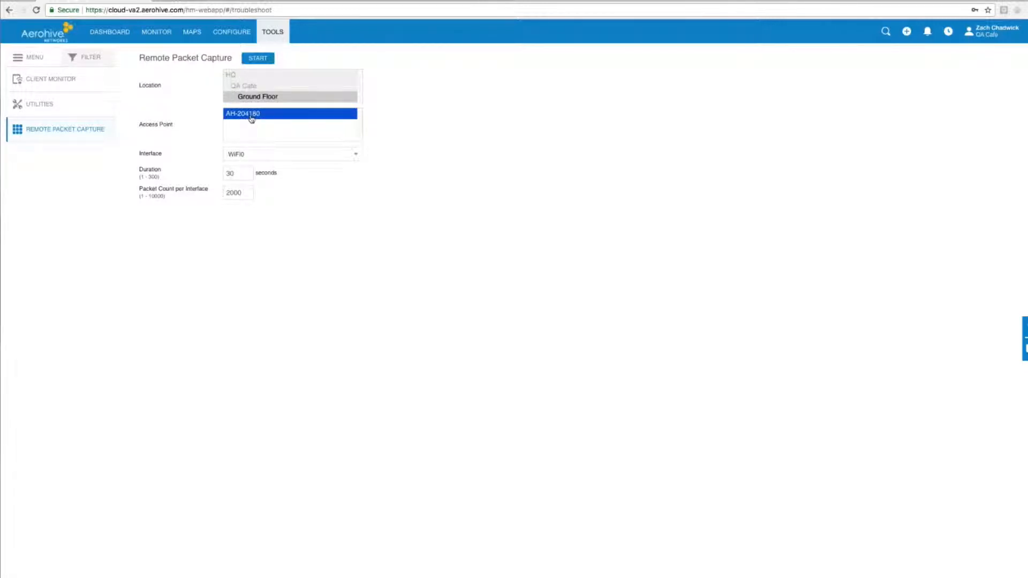
double_click(233, 175)
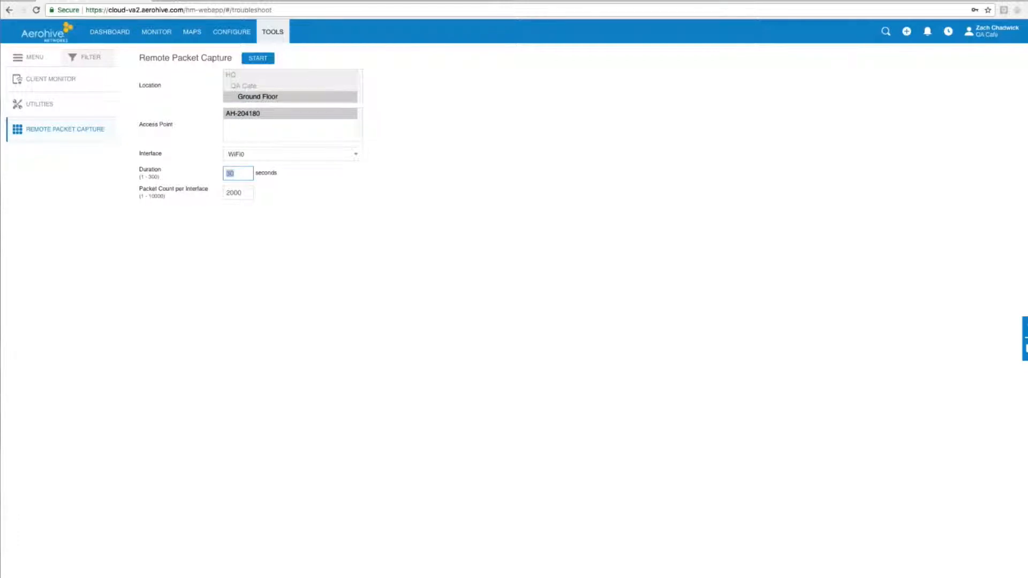
text(1)
click(248, 192)
click(259, 60)
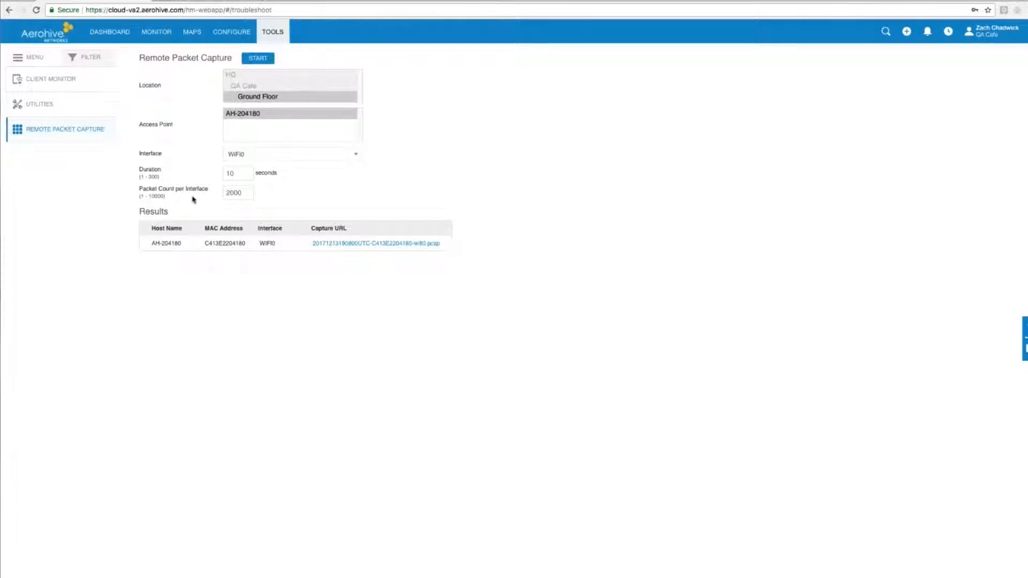
Step: Open the resulting capture in CloudShark and save its custom columns with the 802.11 Wireless preset
click(341, 245)
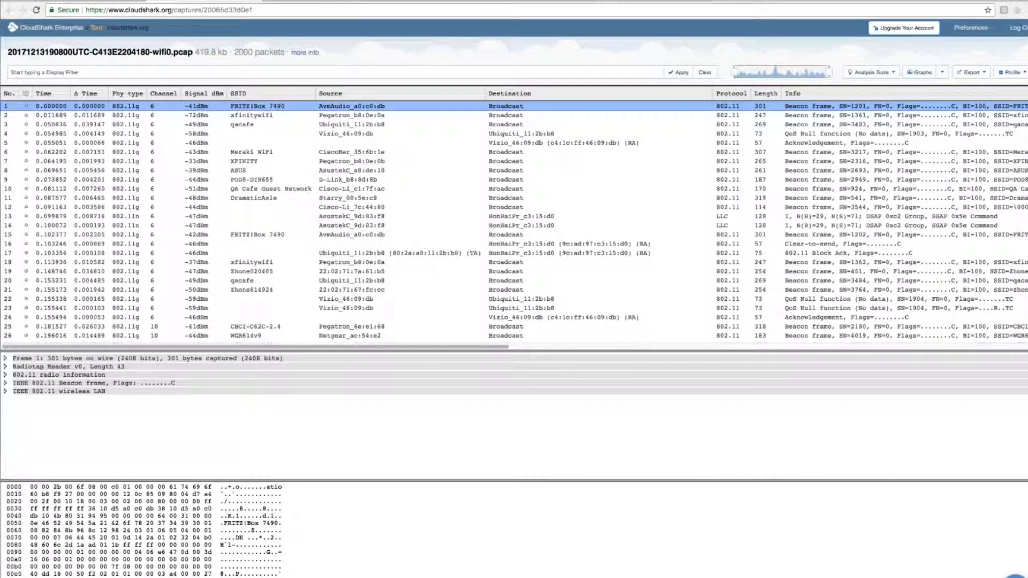
click(1015, 73)
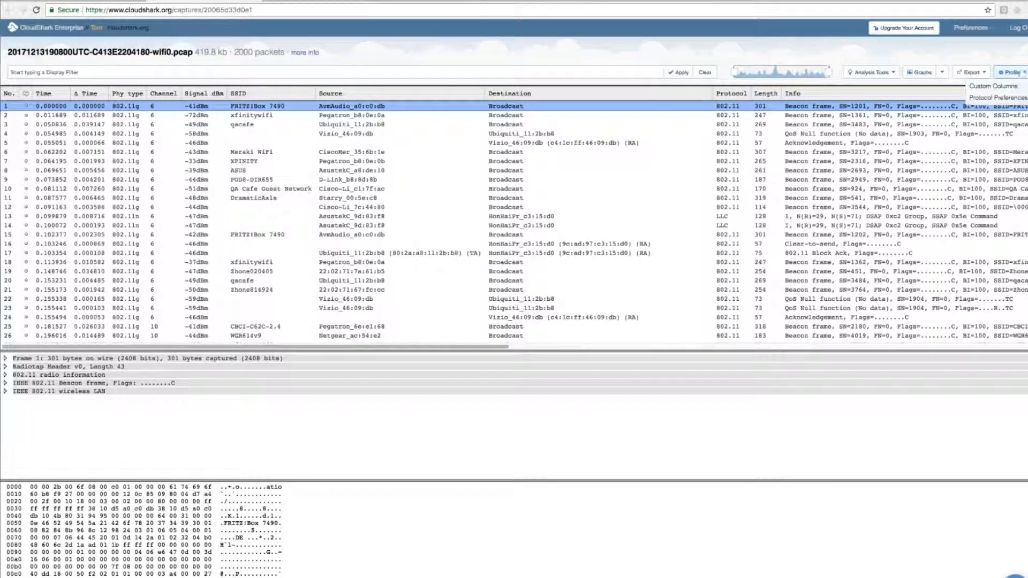
click(978, 87)
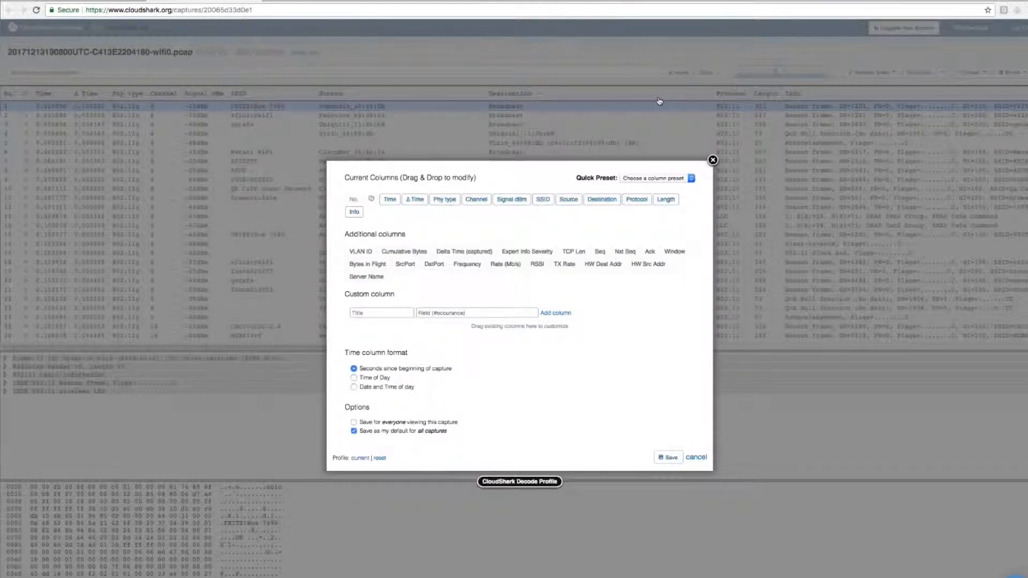
click(677, 177)
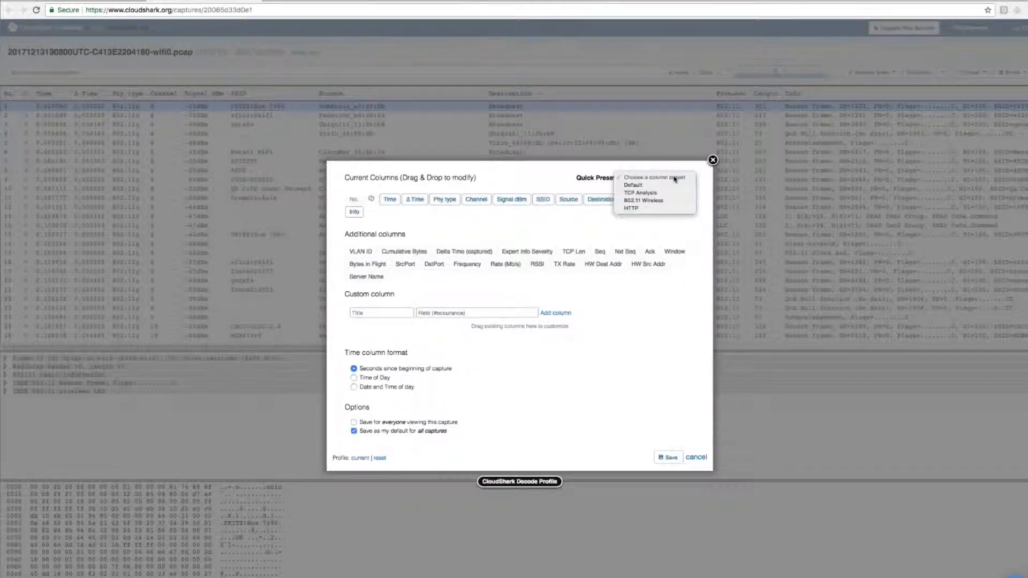
click(644, 201)
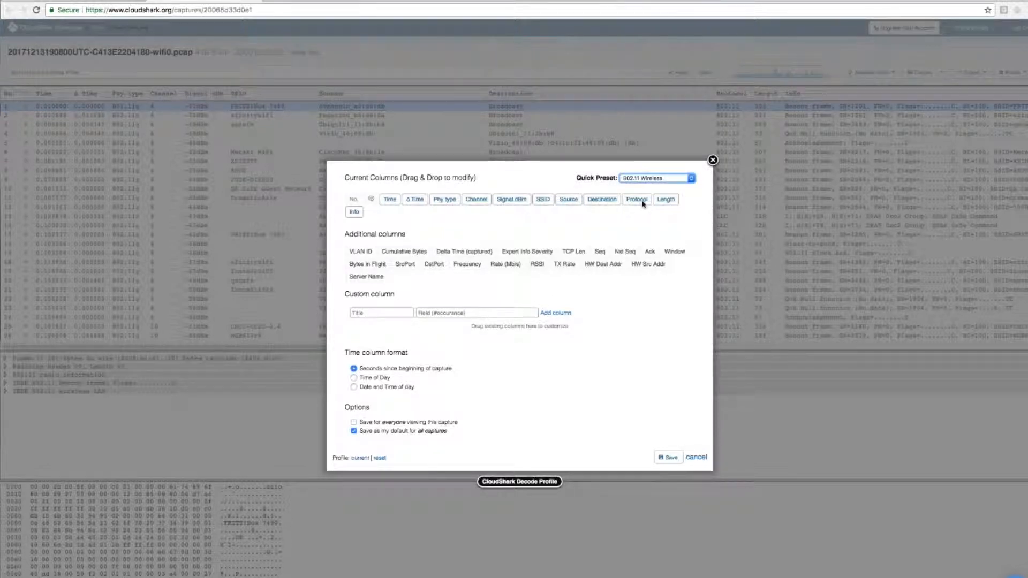
click(668, 458)
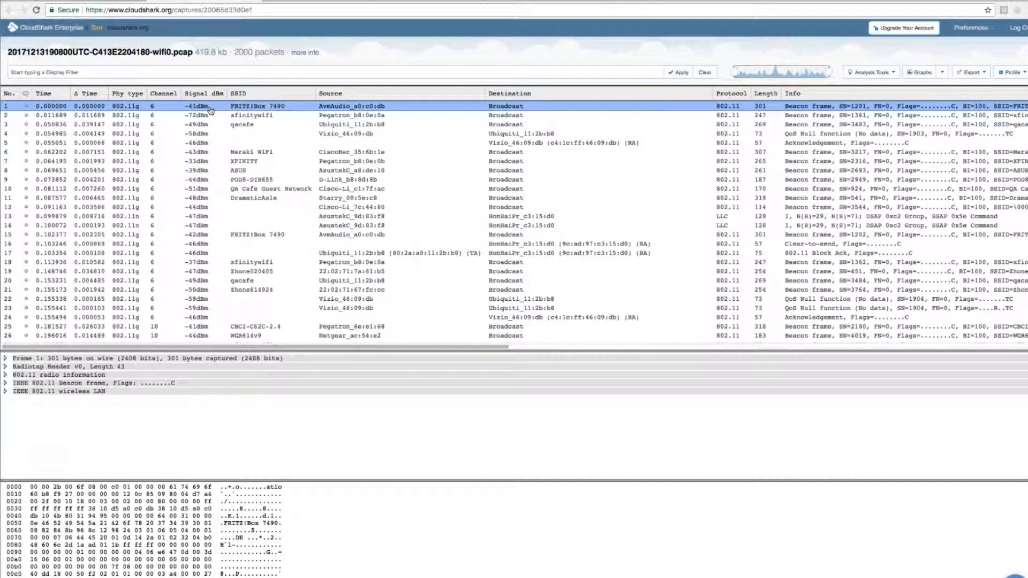
Step: Look through the capture's packet list, examining the signal, SSID, source and destination of the wireless frames
click(618, 164)
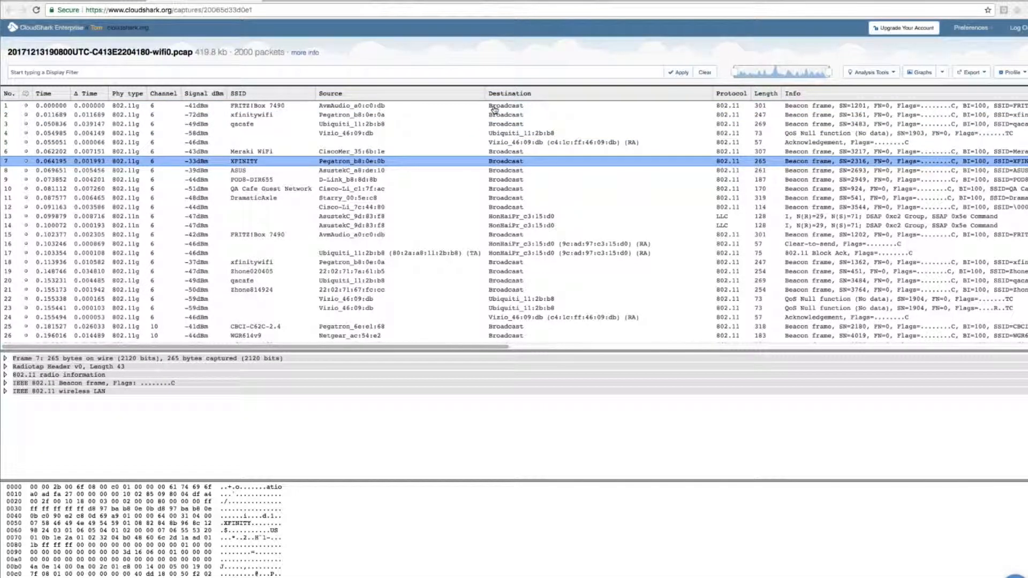
click(494, 107)
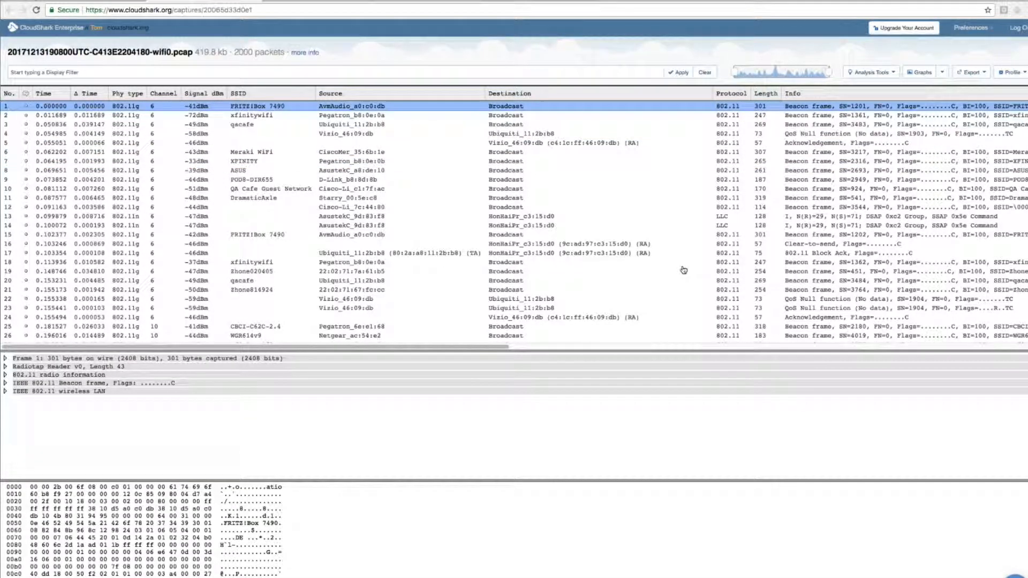
scroll(394, 140, down, 4)
scroll(394, 140, down, 8)
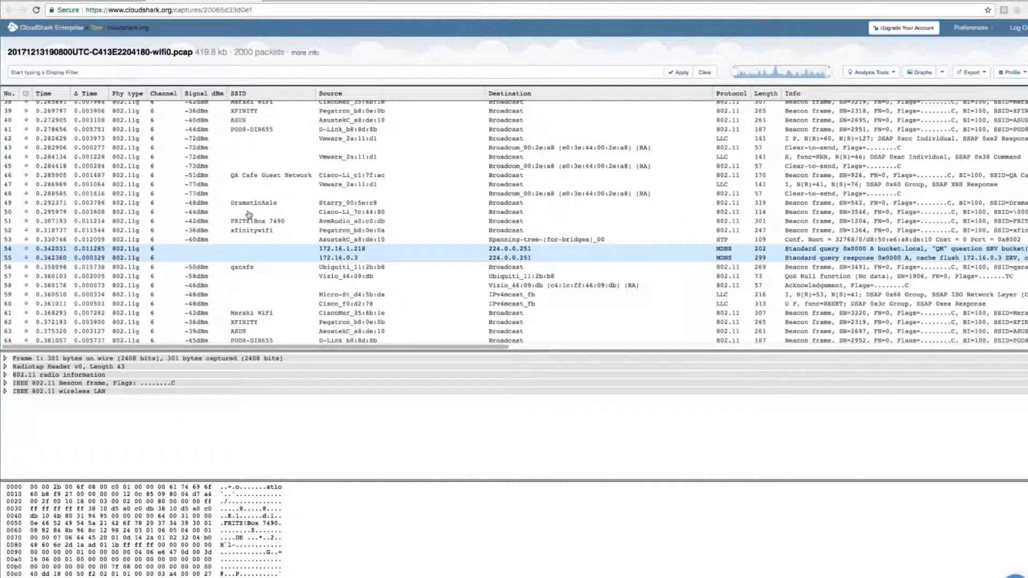
scroll(401, 259, up, 2)
scroll(401, 257, up, 10)
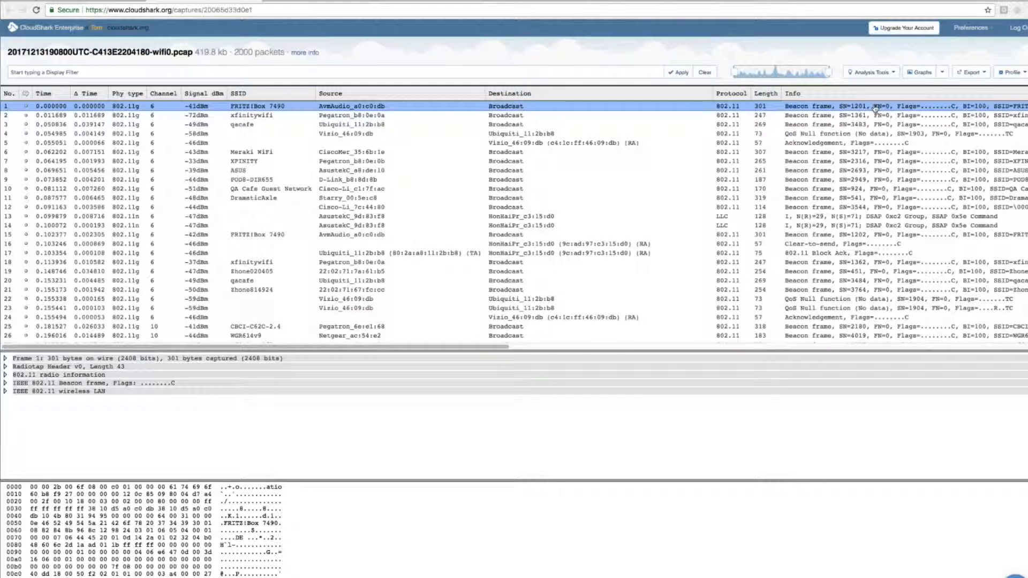
Step: Review the Wireless Networks analysis of the capture and filter the packets to the aerohive_wireless network
click(893, 73)
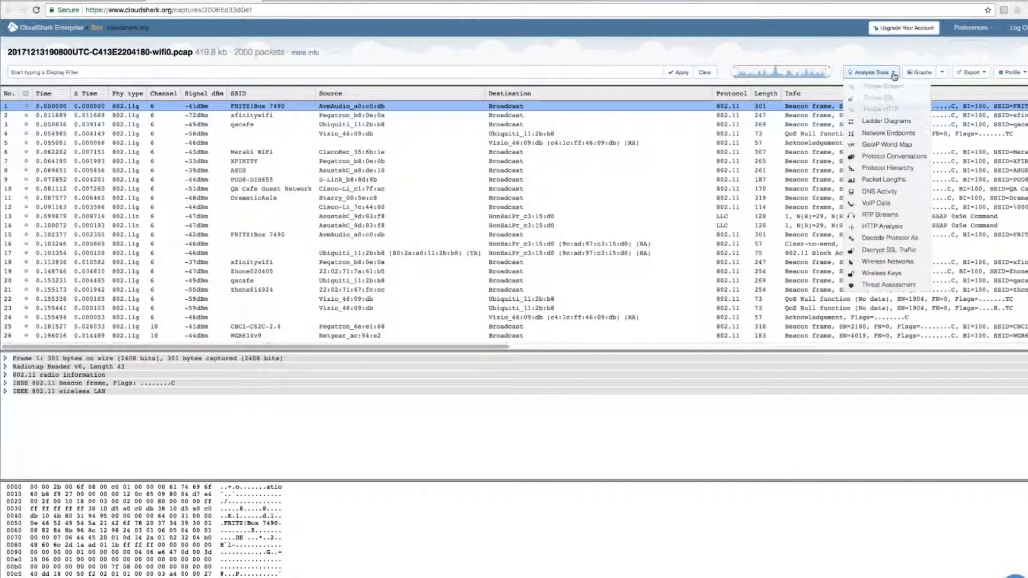
click(869, 266)
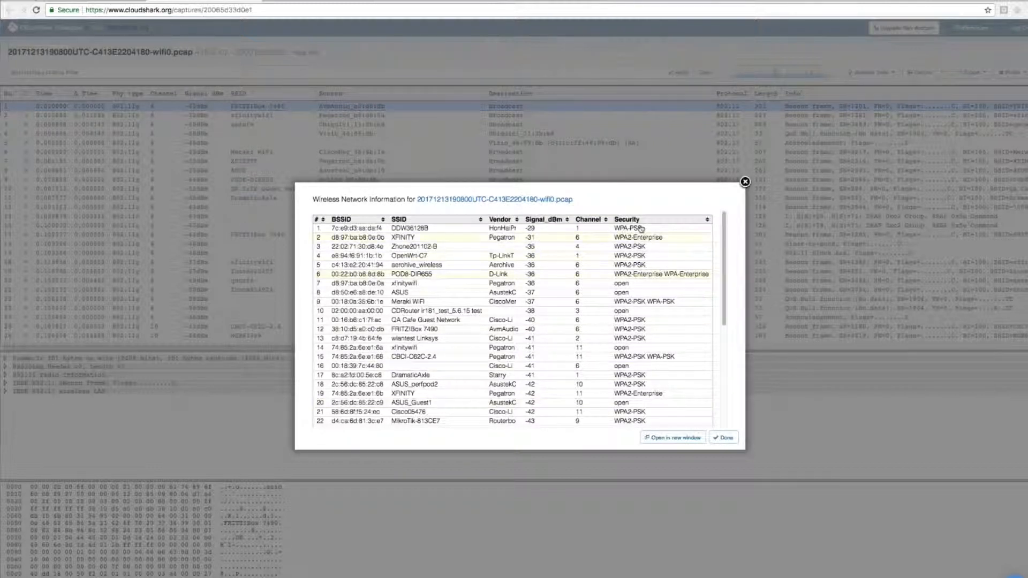
scroll(657, 287, down, 2)
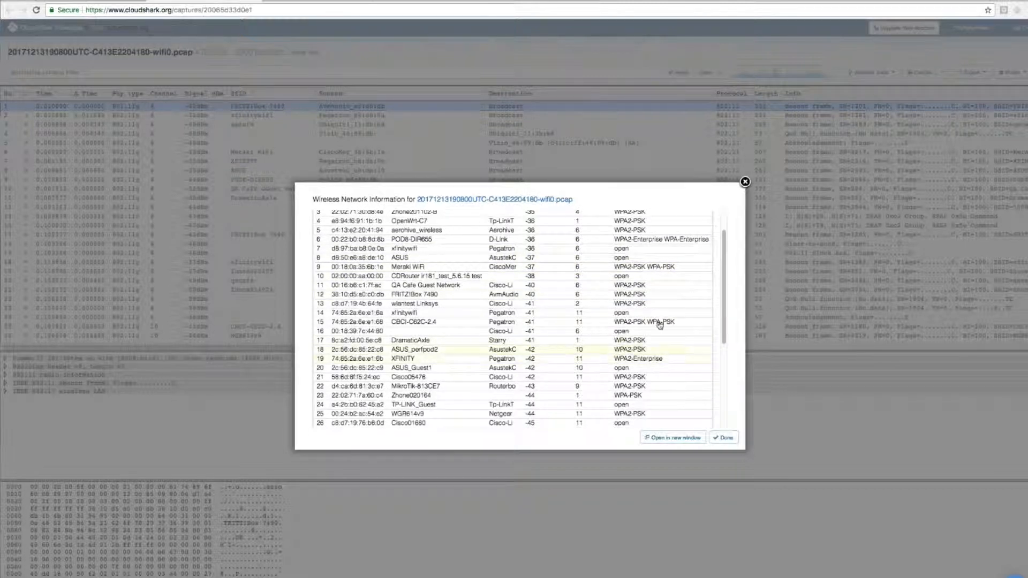
scroll(647, 352, up, 1)
scroll(648, 352, up, 1)
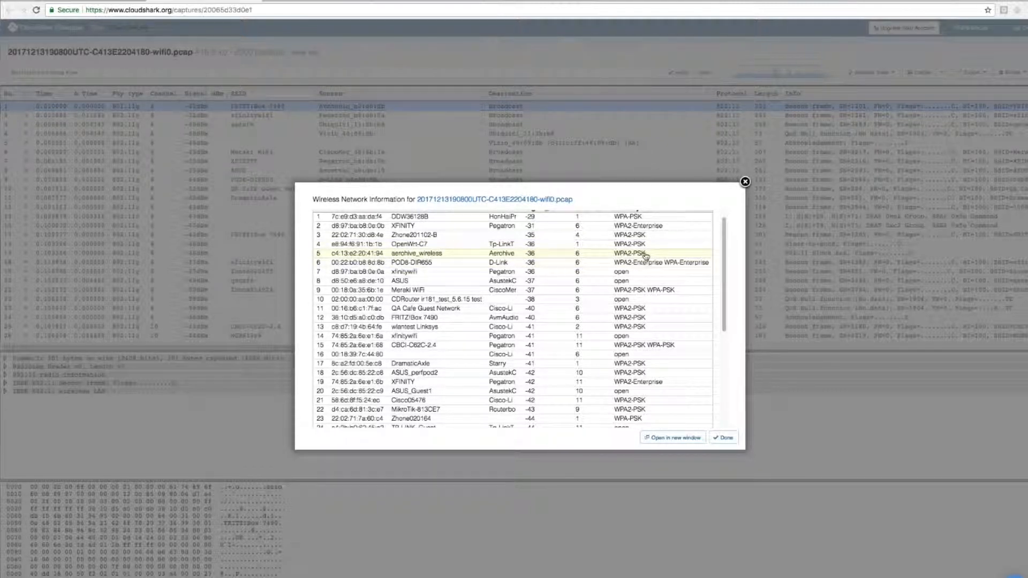
click(438, 257)
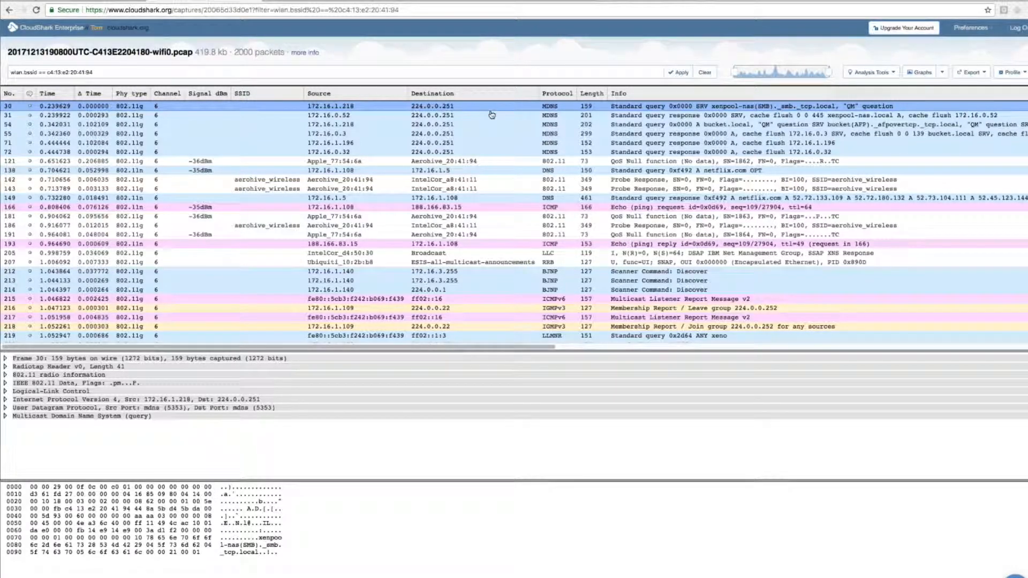
Step: Inspect the filtered DNS and scanner discovery packets, and read the Internet Protocol Version 4 details of packet 213
click(581, 124)
click(425, 171)
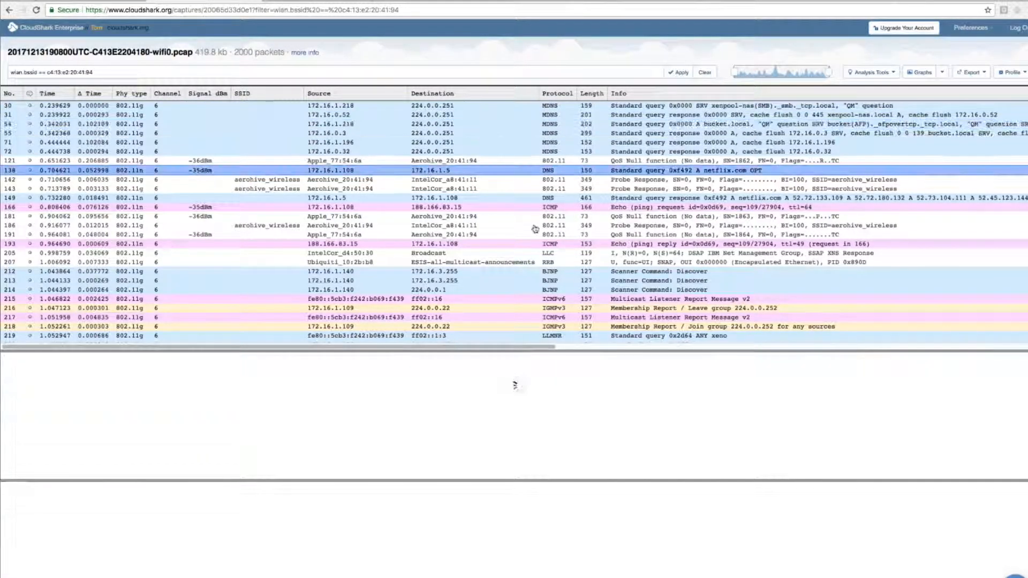
click(436, 281)
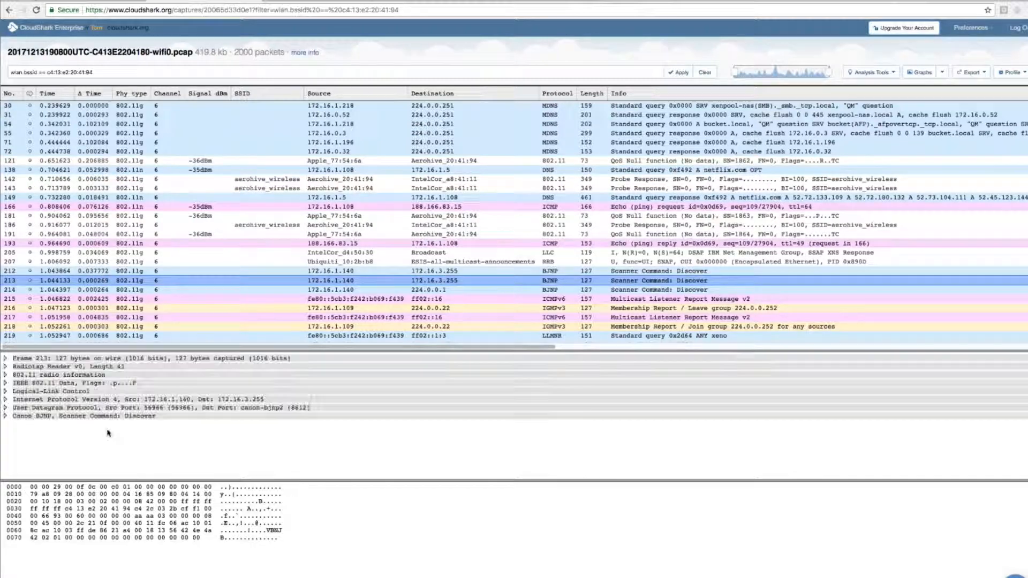
click(35, 400)
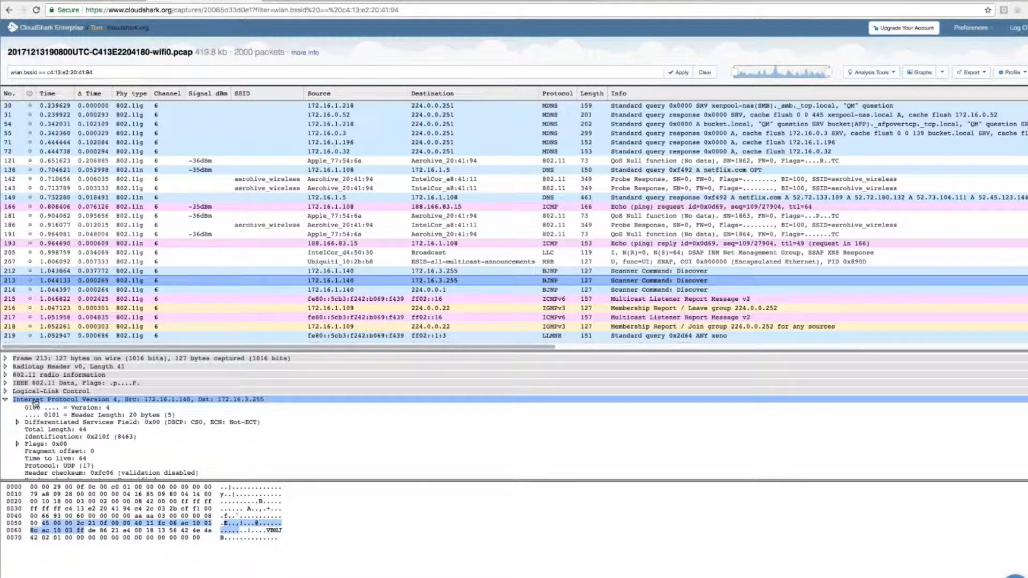
scroll(78, 445, down, 3)
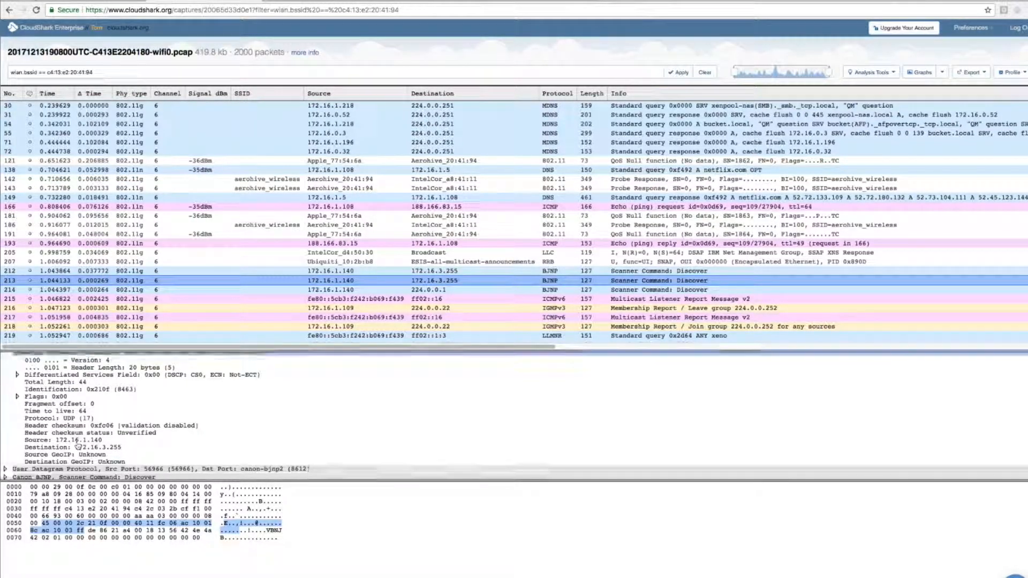
scroll(78, 445, up, 3)
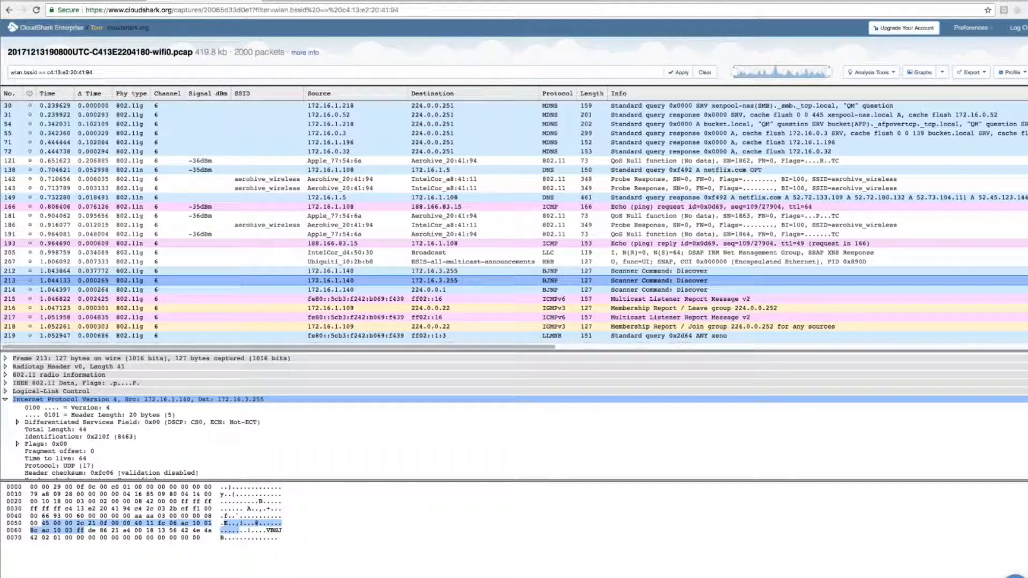
click(5, 400)
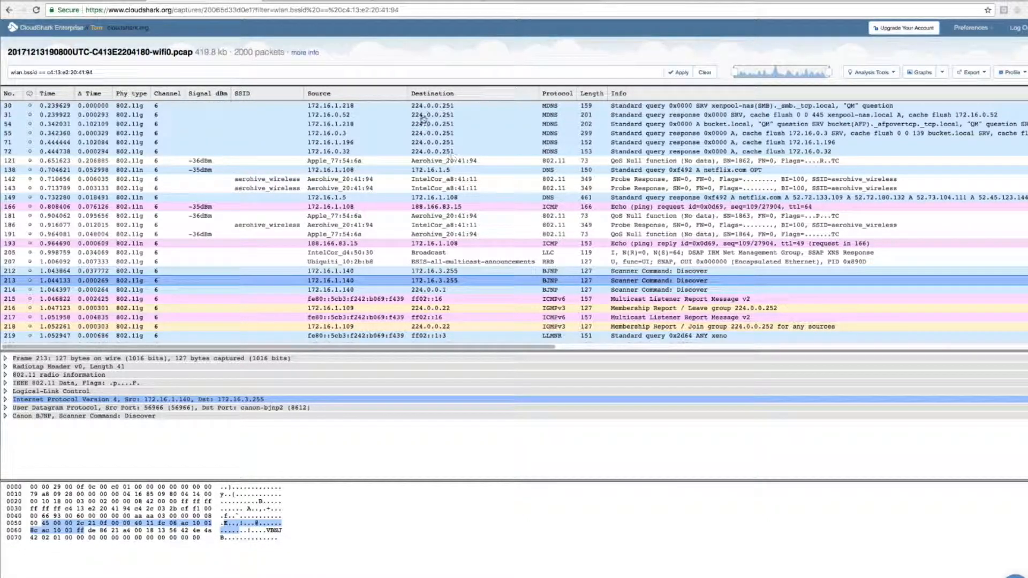
Step: Examine the ping request in packet 166, the ping reply in packet 193, and MDNS packets 30 and 55
click(468, 207)
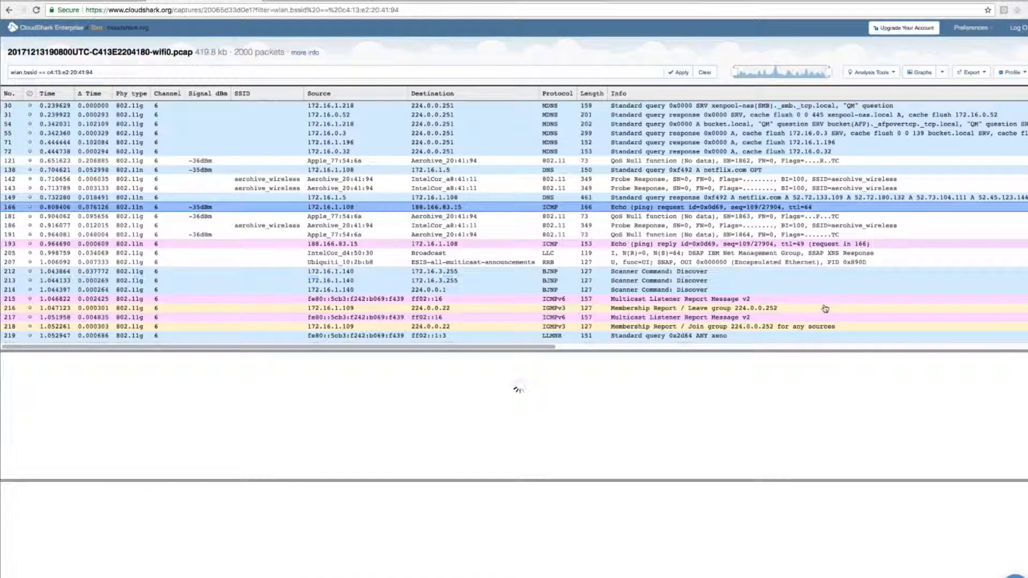
click(464, 245)
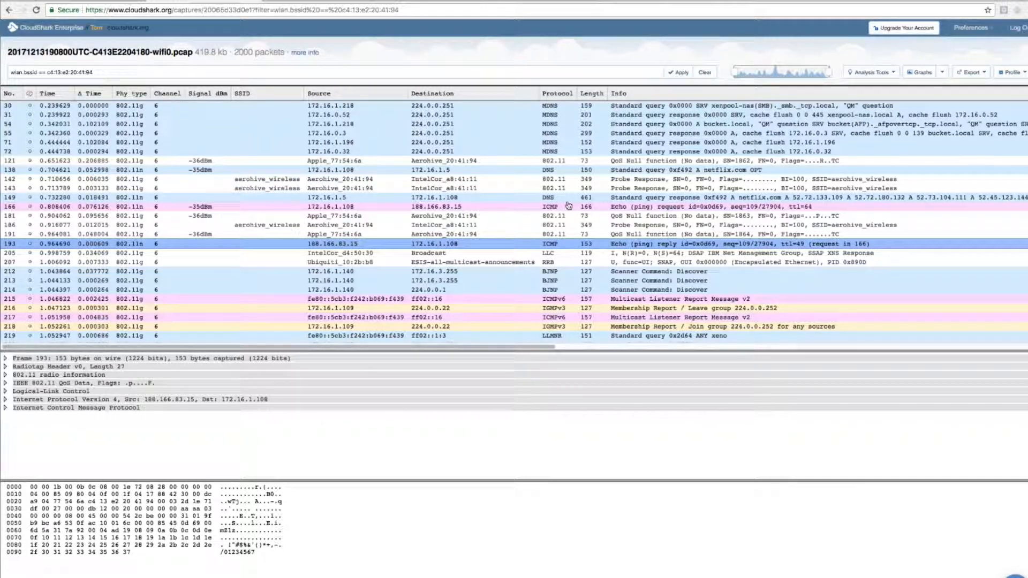
click(471, 106)
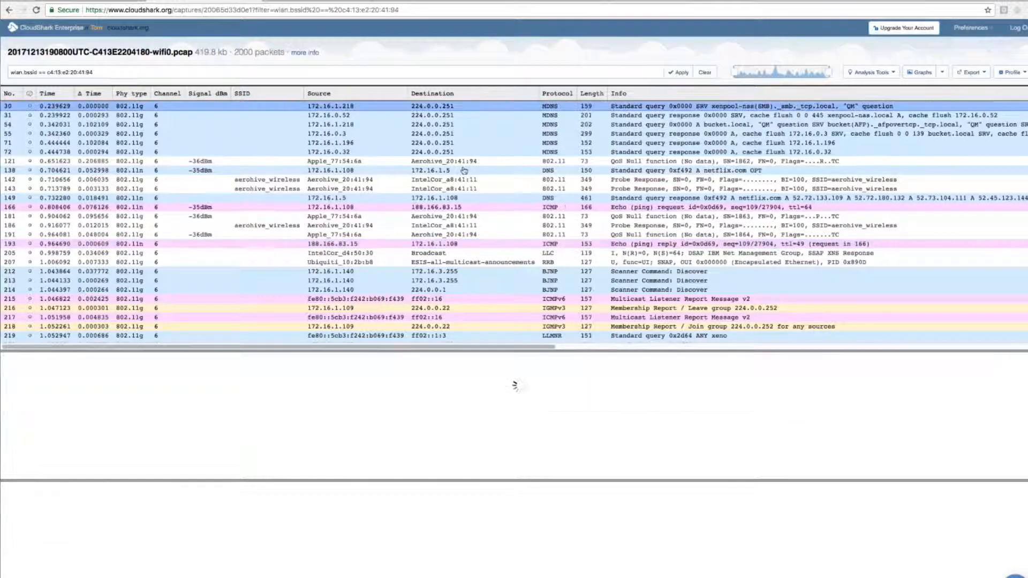
click(458, 133)
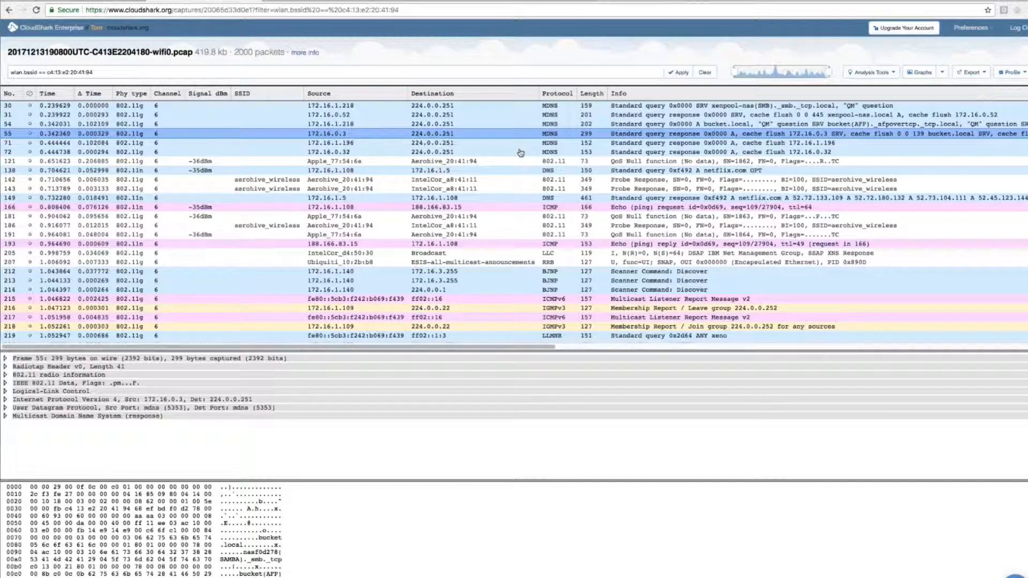
Step: Review the capture's Protocol Hierarchy statistics and filter the packets to the icmpv6 traffic under ipv6
click(462, 107)
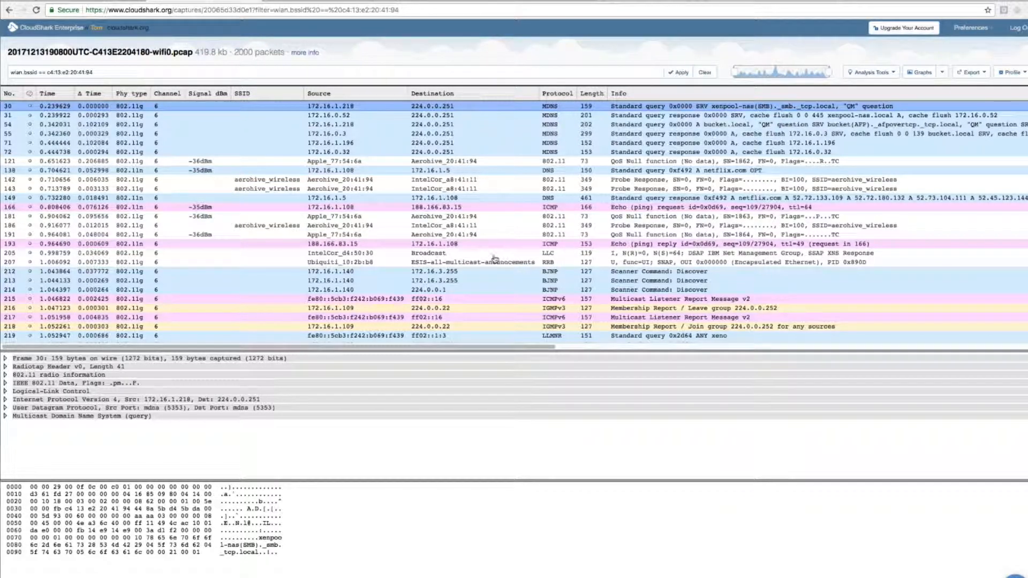
click(891, 74)
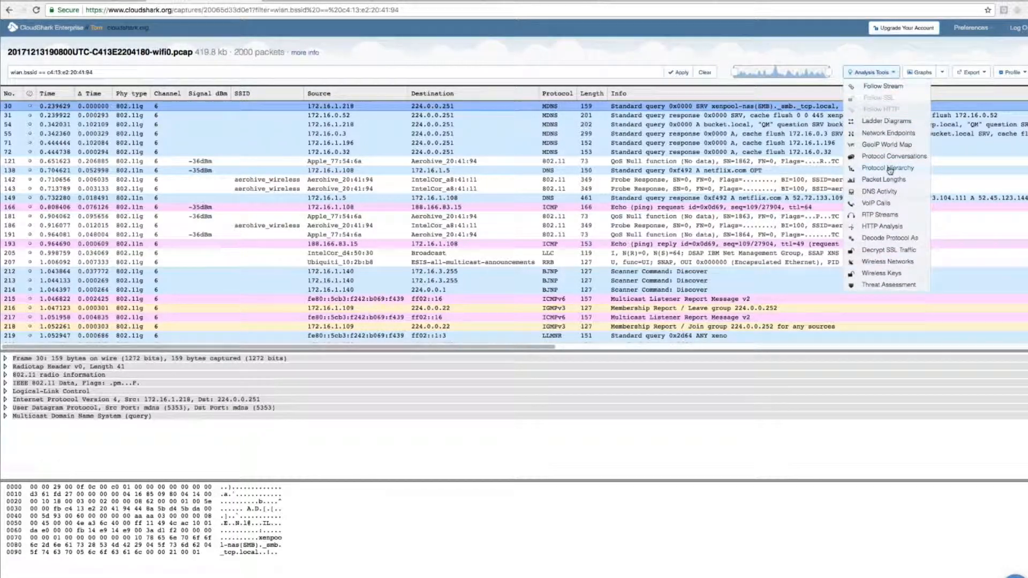
click(916, 169)
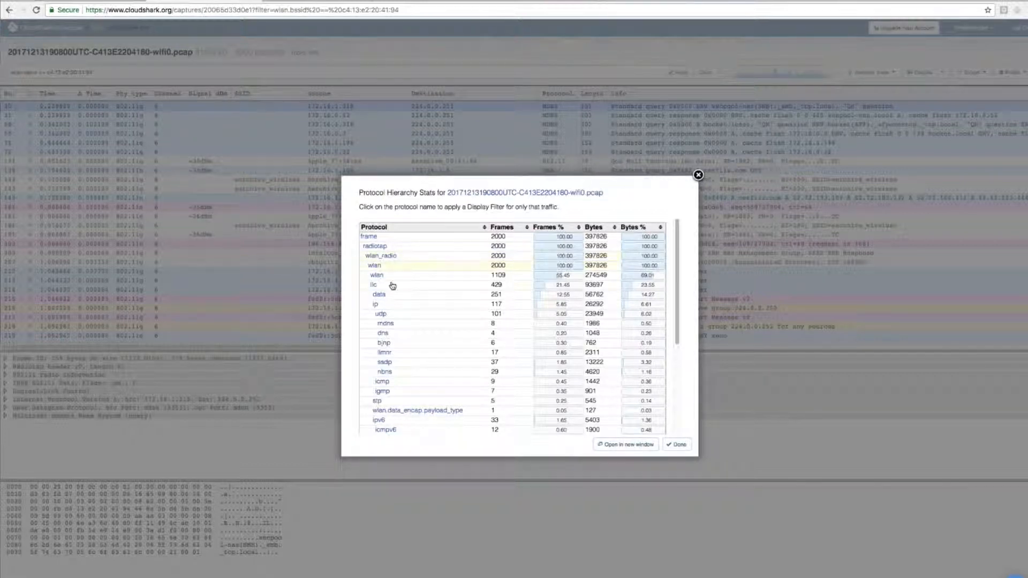
scroll(420, 311, down, 1)
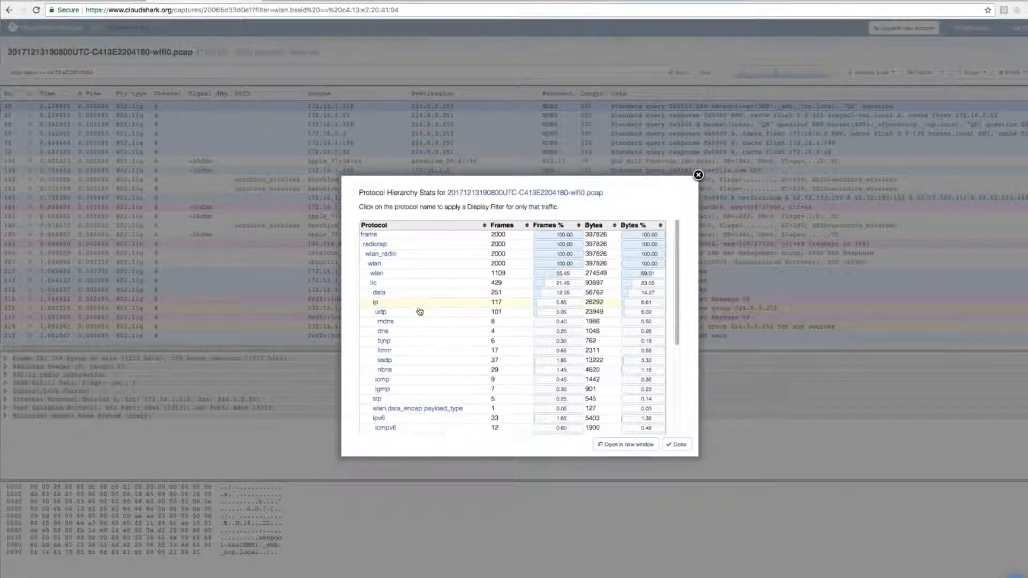
scroll(419, 311, down, 5)
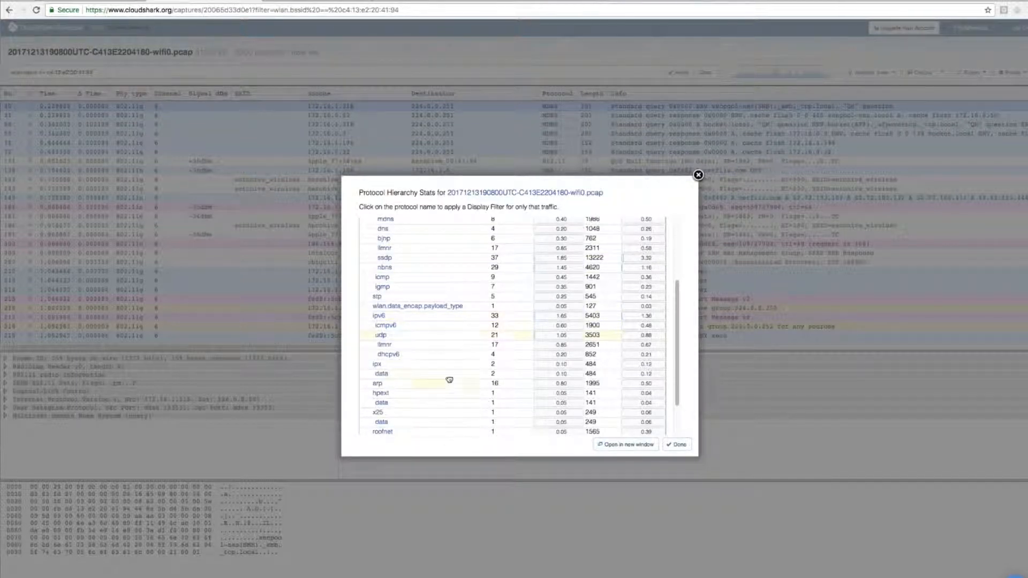
scroll(449, 379, up, 5)
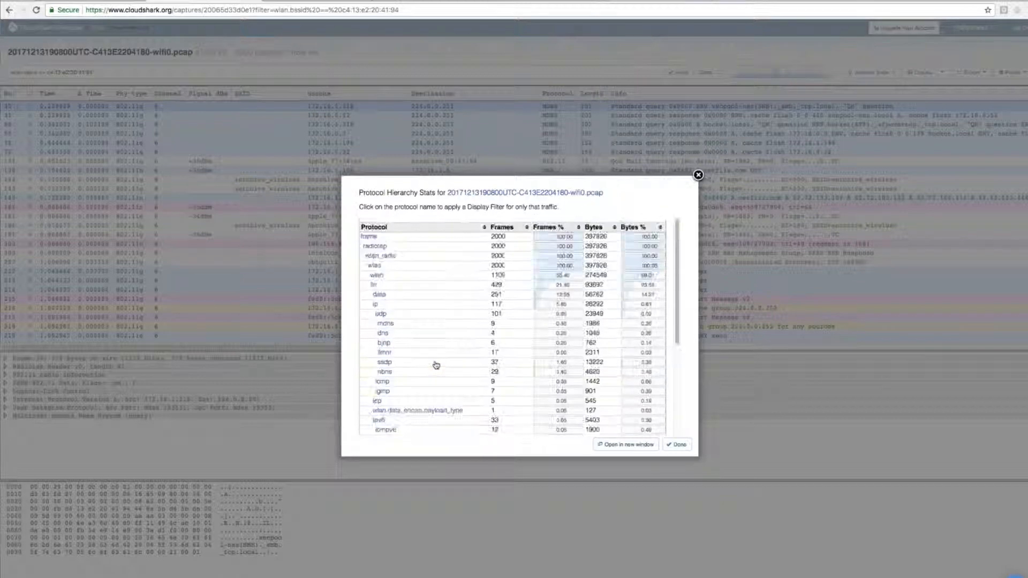
scroll(444, 364, down, 3)
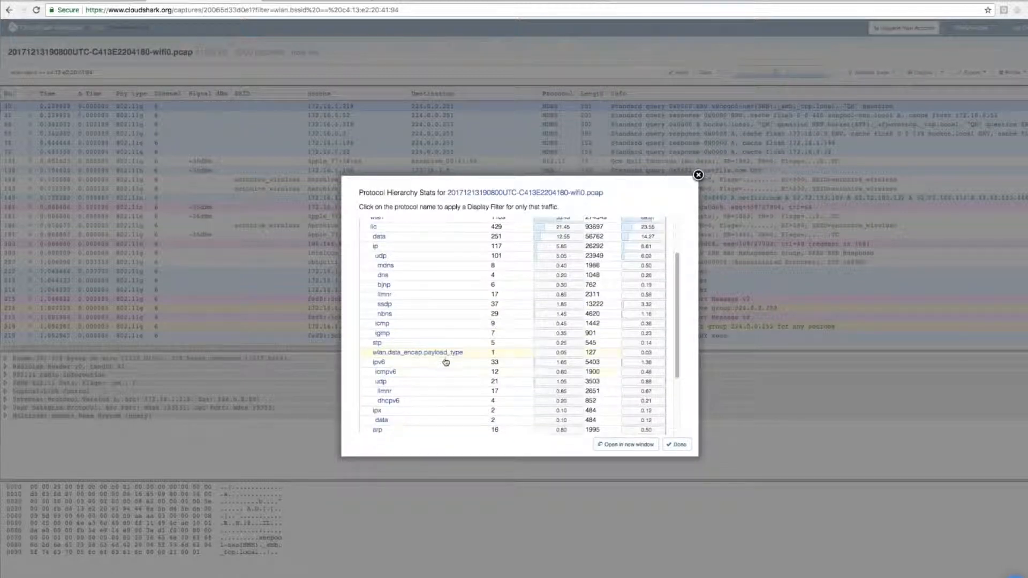
click(408, 376)
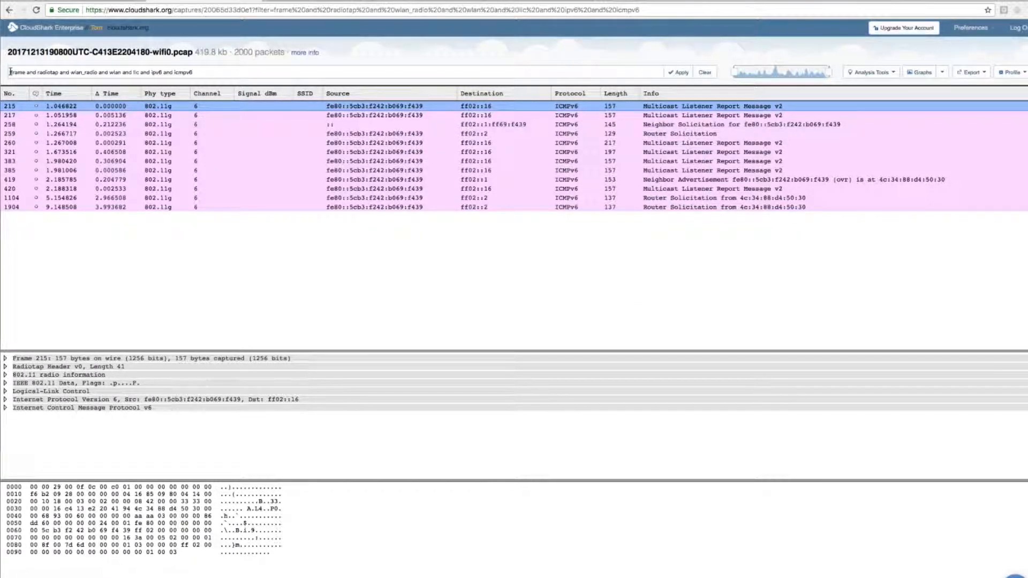
Step: Examine the icmpv6 display filter expression and the matching filter parameter in the capture's web address
drag(11, 72, 200, 72)
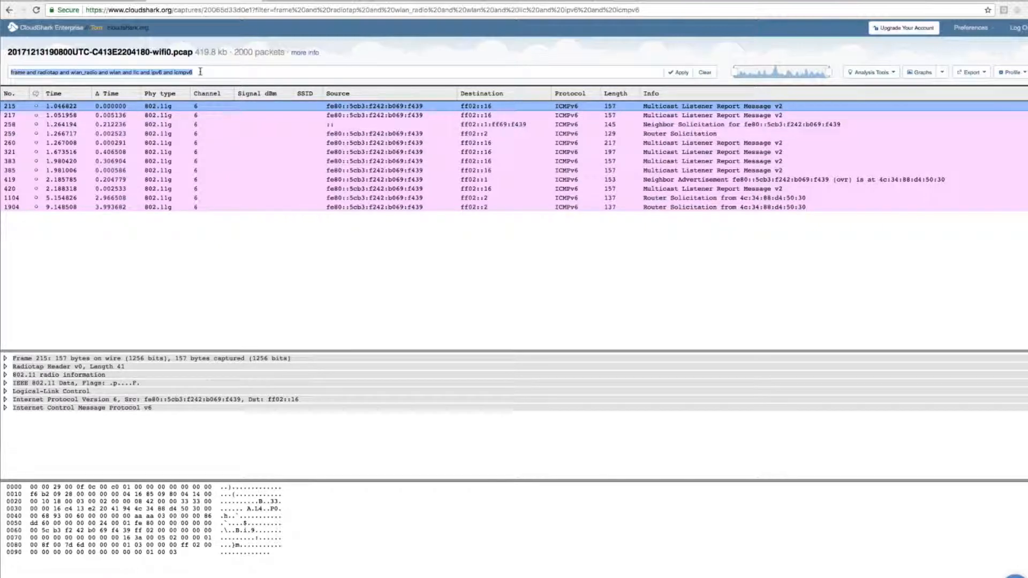
click(202, 72)
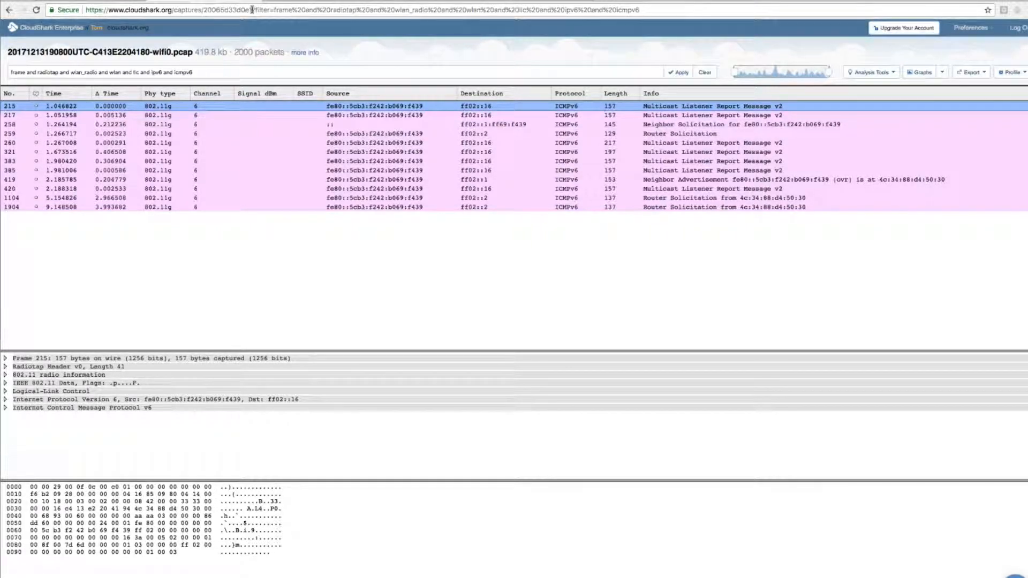
drag(254, 10, 640, 10)
click(640, 10)
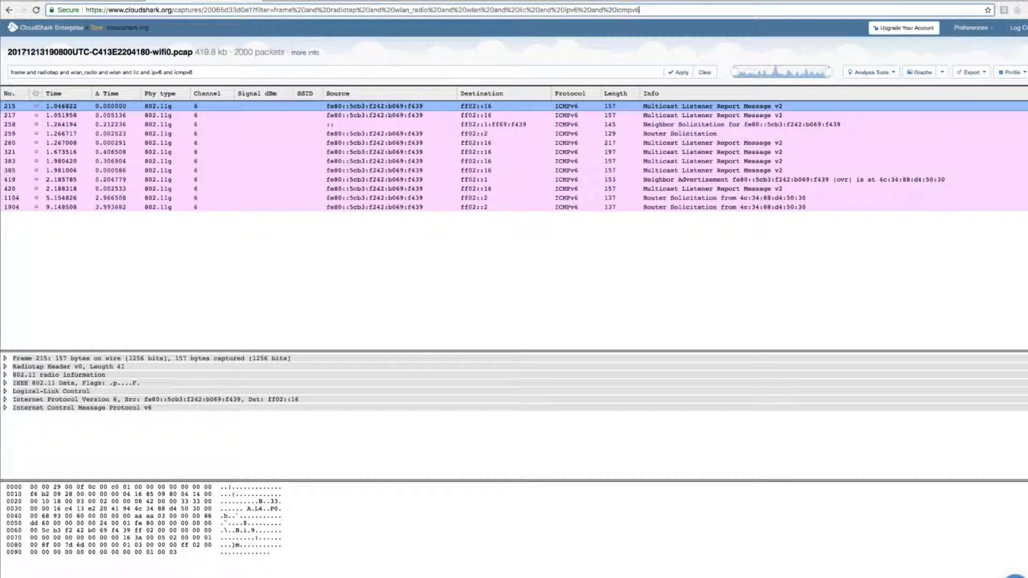
drag(212, 70, 11, 74)
click(137, 73)
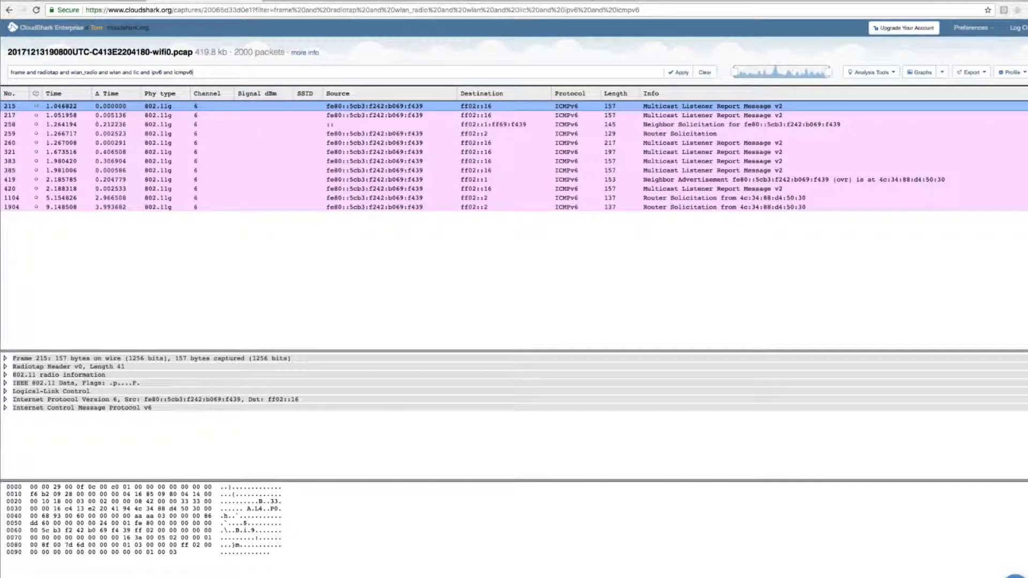
Step: View the capture's IPv4 Network Endpoints, sort them by packets in descending order, and review their countries
click(878, 73)
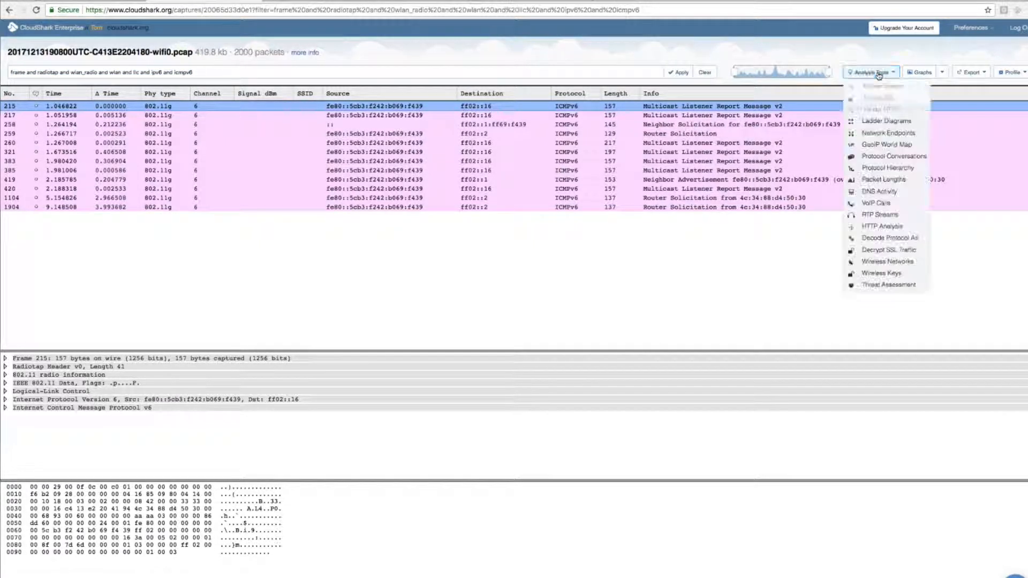
click(904, 134)
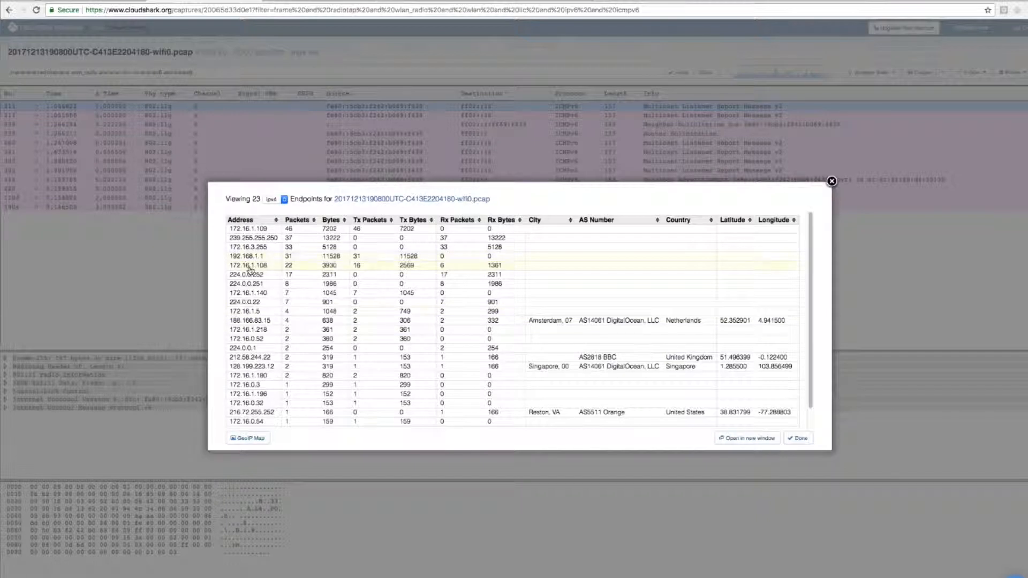
click(303, 224)
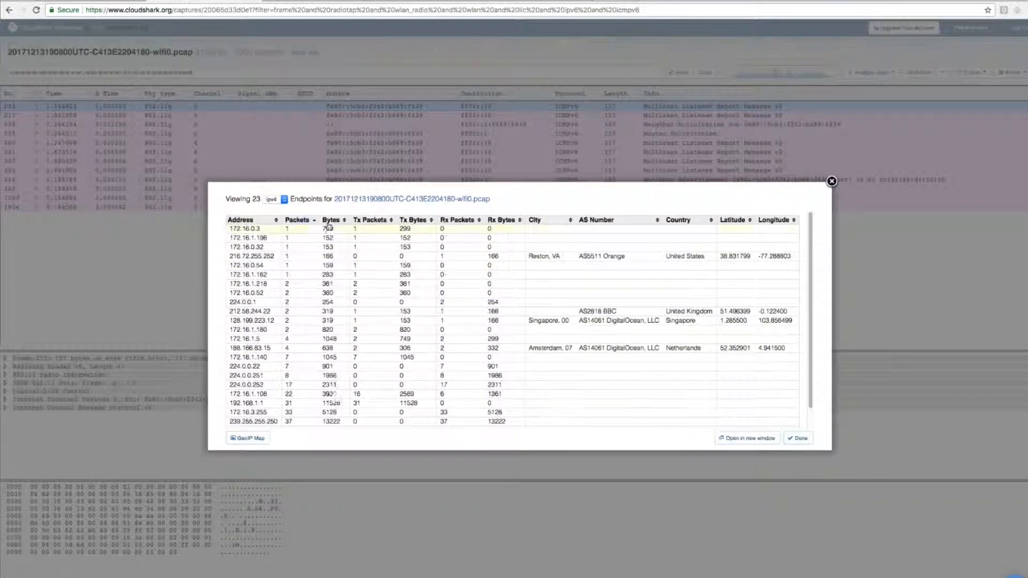
click(298, 221)
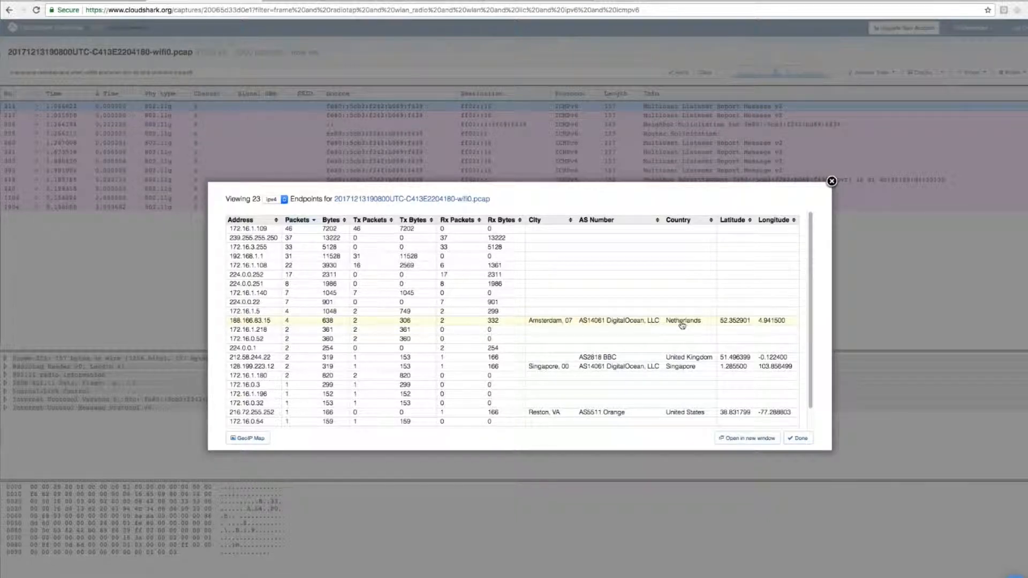
Step: Show the endpoints on the GeoIP World Map, inspect the highlighted countries, and set the map data to Total Packets
click(245, 440)
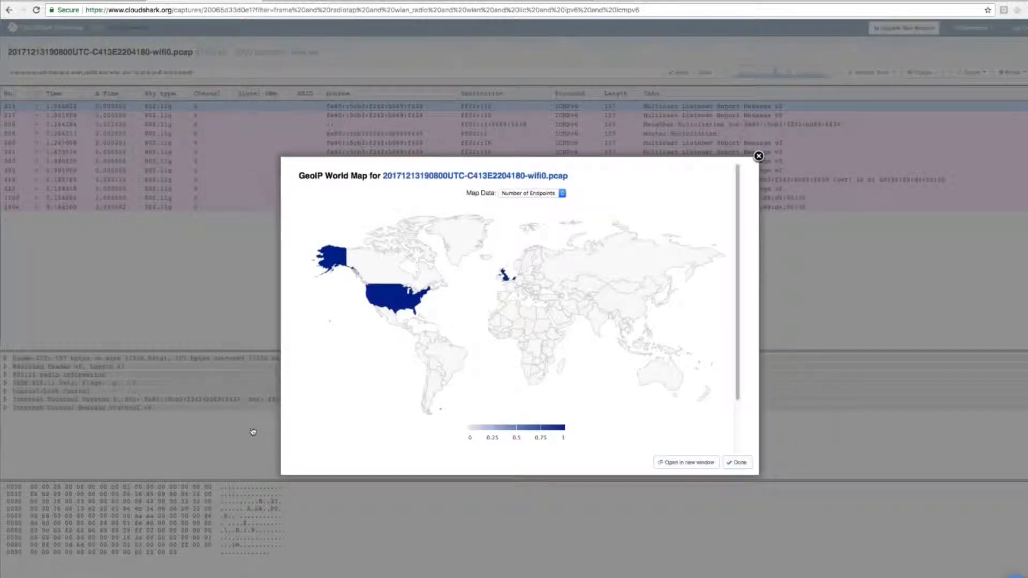
mouse_move(371, 288)
mouse_move(504, 275)
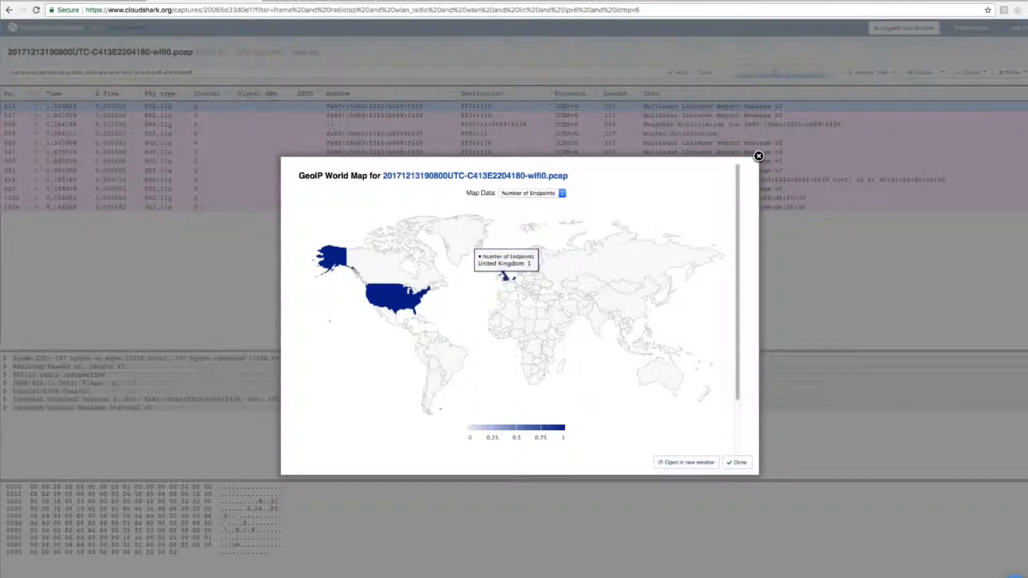
click(527, 193)
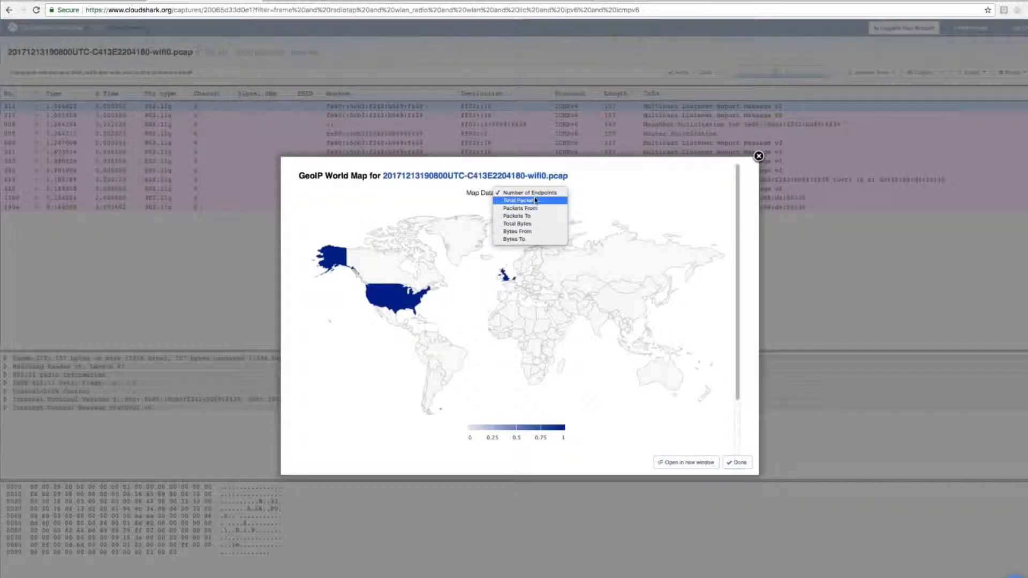
click(560, 191)
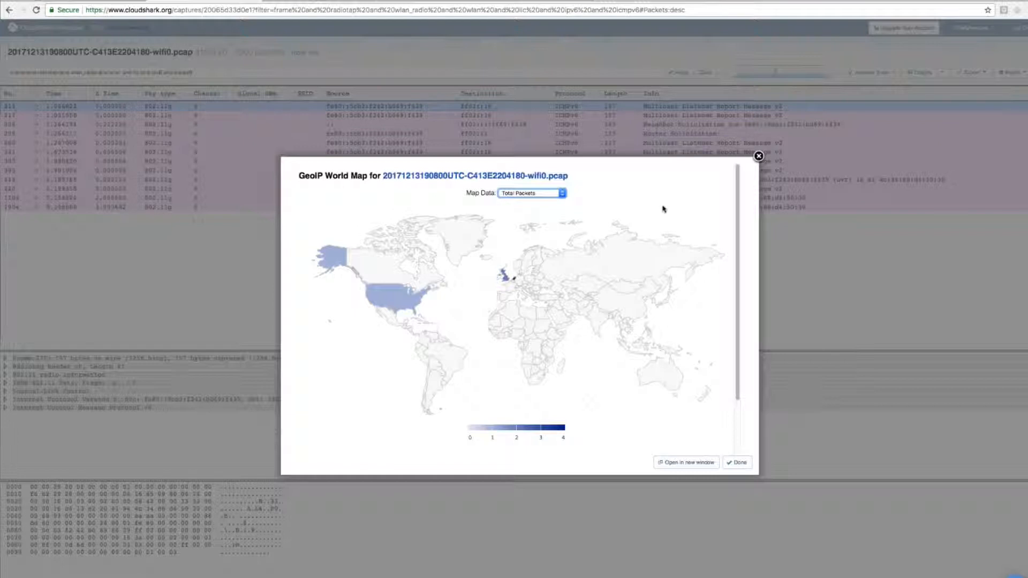
Step: Sort the GeoIP country table by Packets To and filter the capture to packets sent to the United Kingdom
scroll(644, 230, down, 2)
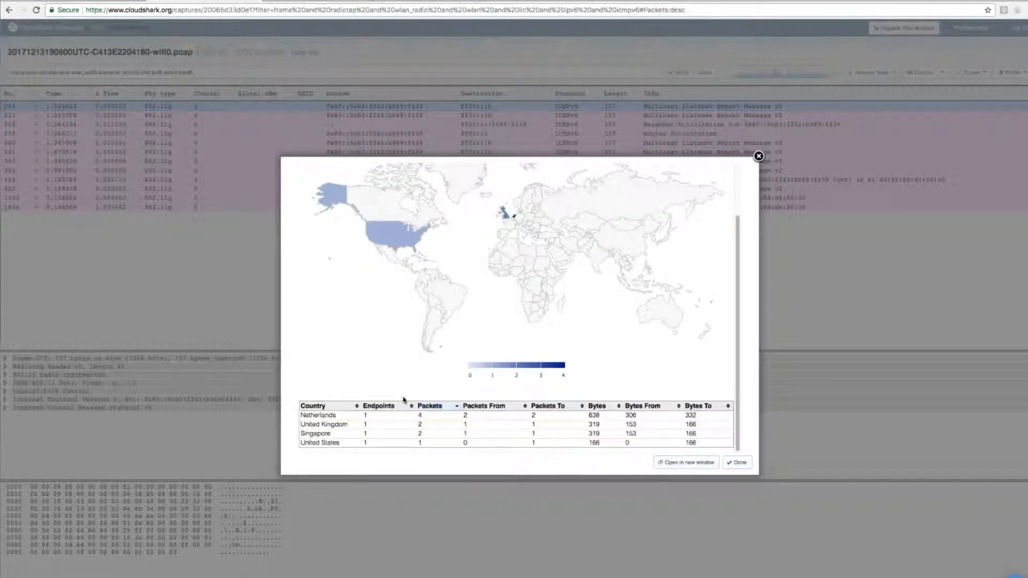
click(542, 407)
scroll(496, 424, up, 1)
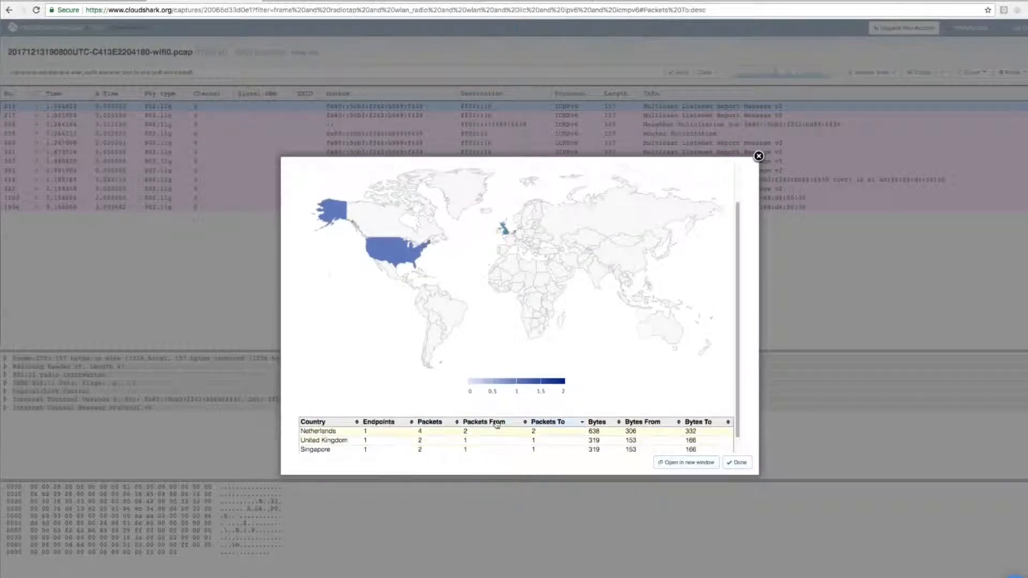
scroll(496, 424, up, 2)
mouse_move(514, 278)
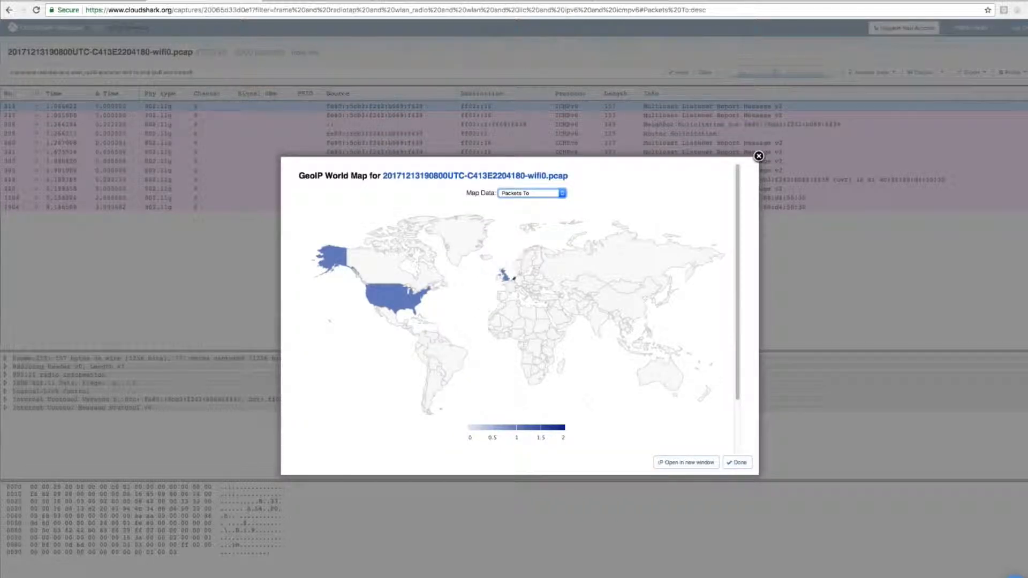
click(507, 282)
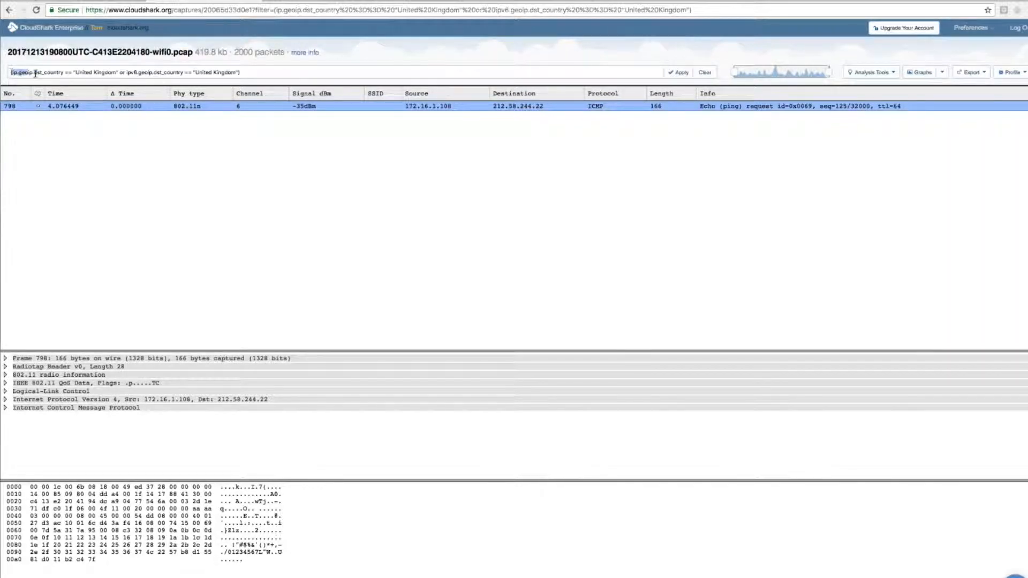
Step: Examine the display filter expression that matches United Kingdom as the IPv4 or IPv6 destination country
drag(11, 72, 271, 71)
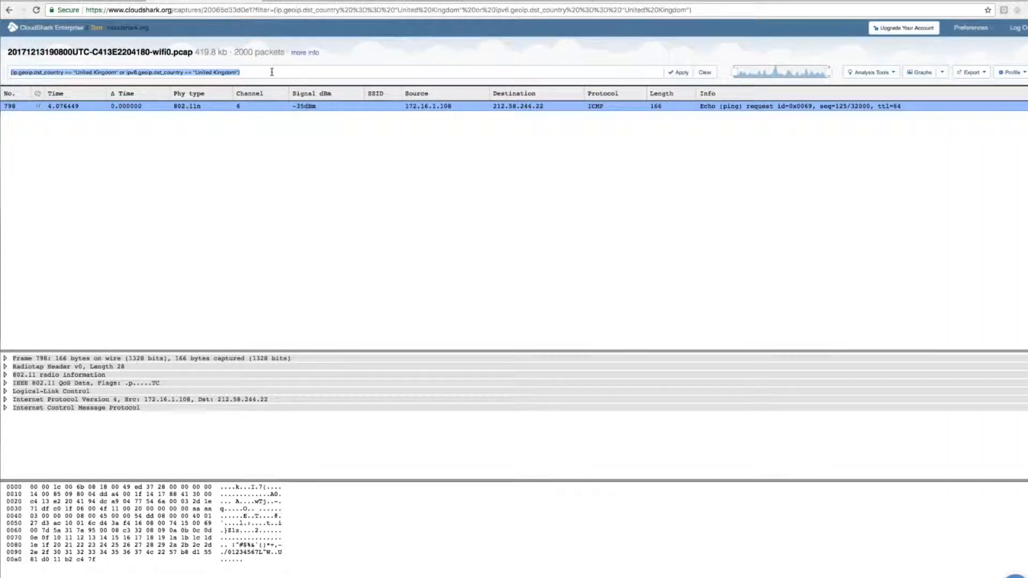
click(271, 71)
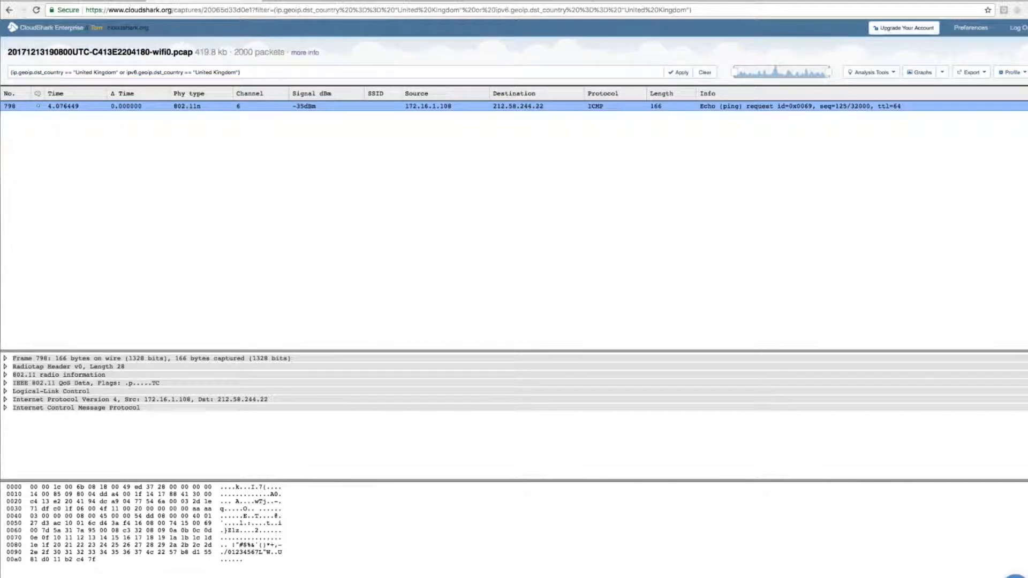
drag(9, 73, 116, 73)
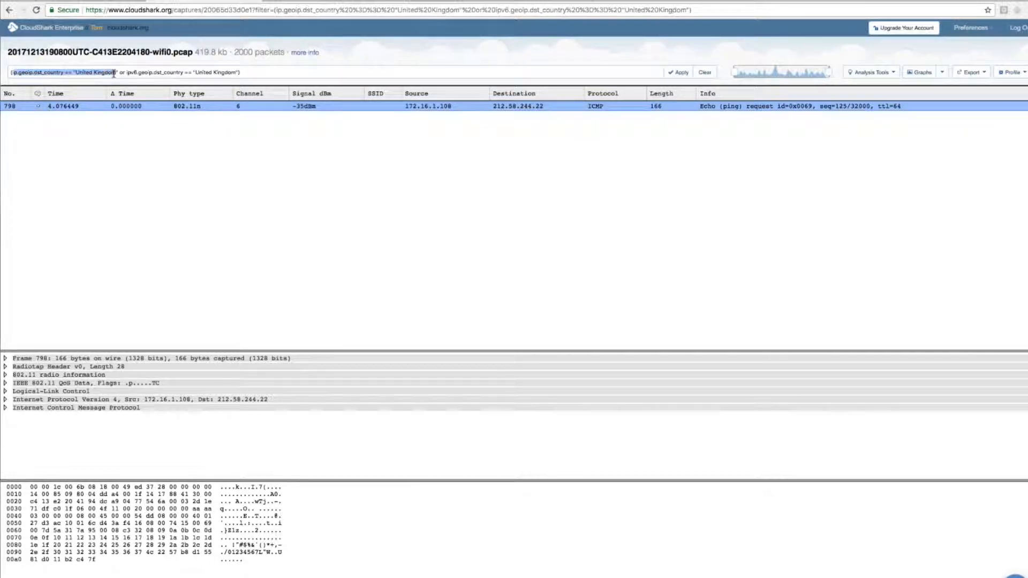
click(114, 162)
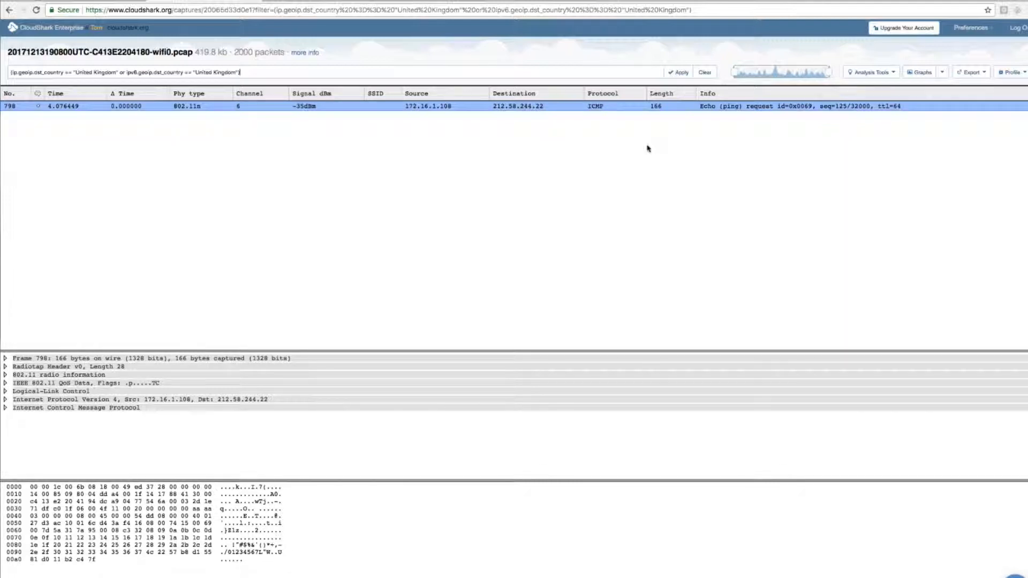
Step: Clear the display filter to restore the full packet list, and look over the available analysis tools
click(704, 72)
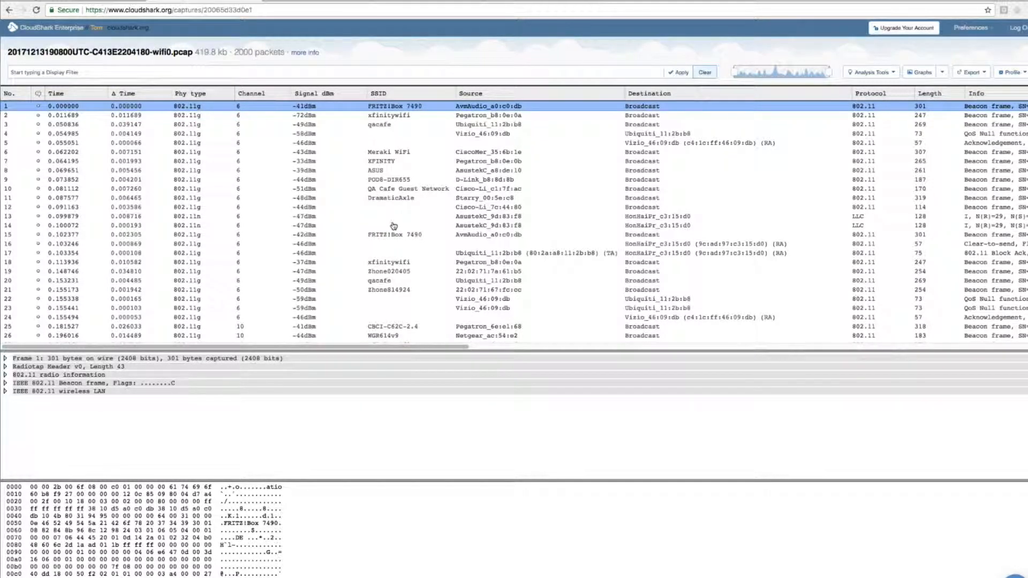
click(890, 73)
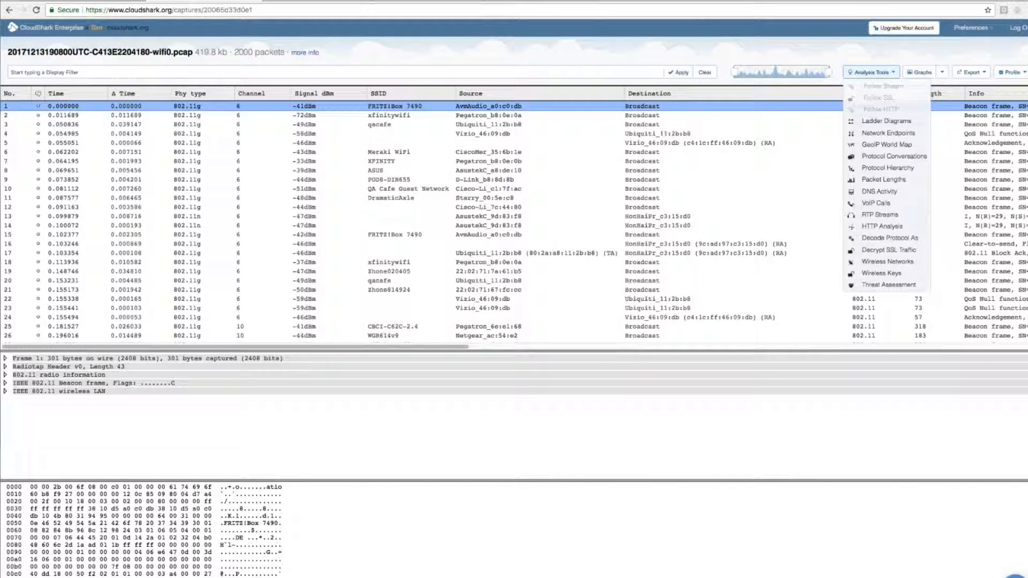
click(872, 72)
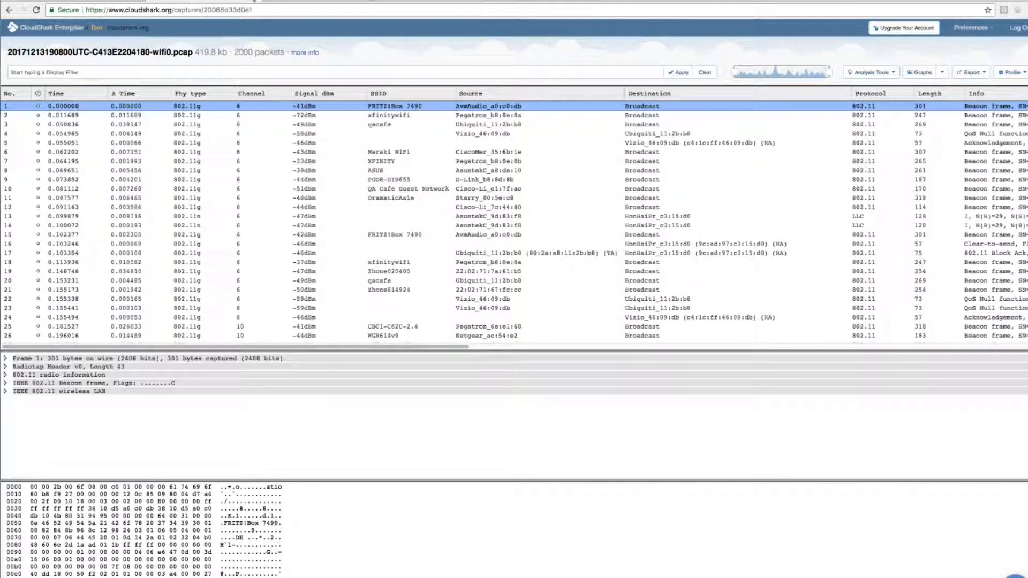
Step: Show CloudShark's Aerohive integration page, return to Aerohive's Remote Packet Capture page, and open the Aerohive dashboard summary
click(254, 1)
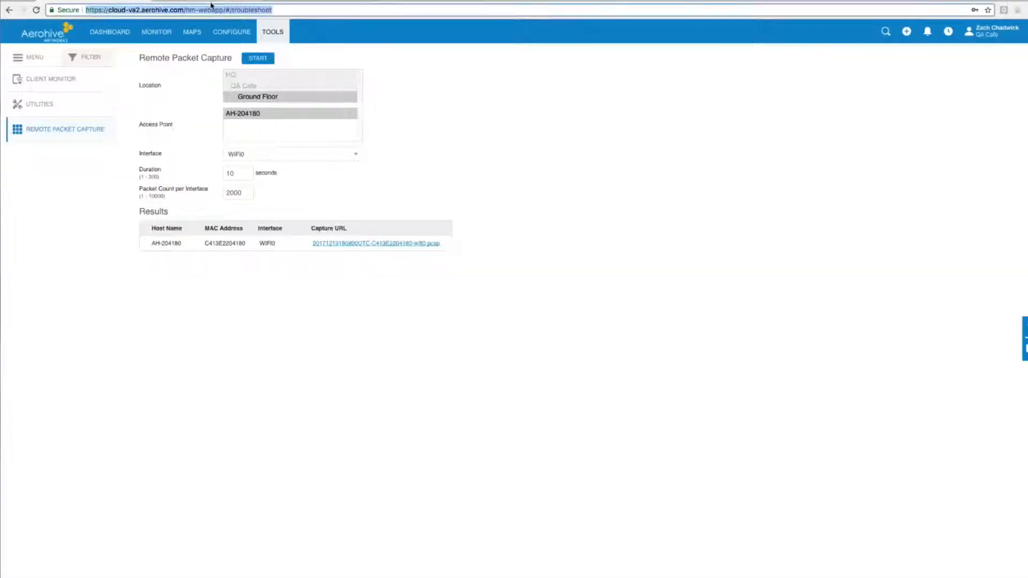
click(254, 1)
click(254, 2)
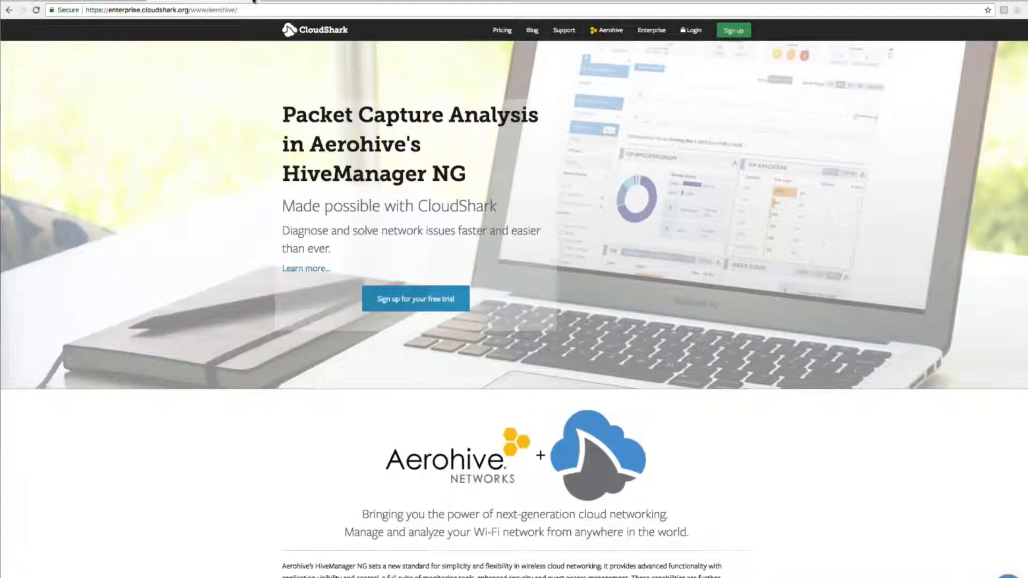
click(253, 1)
click(71, 1)
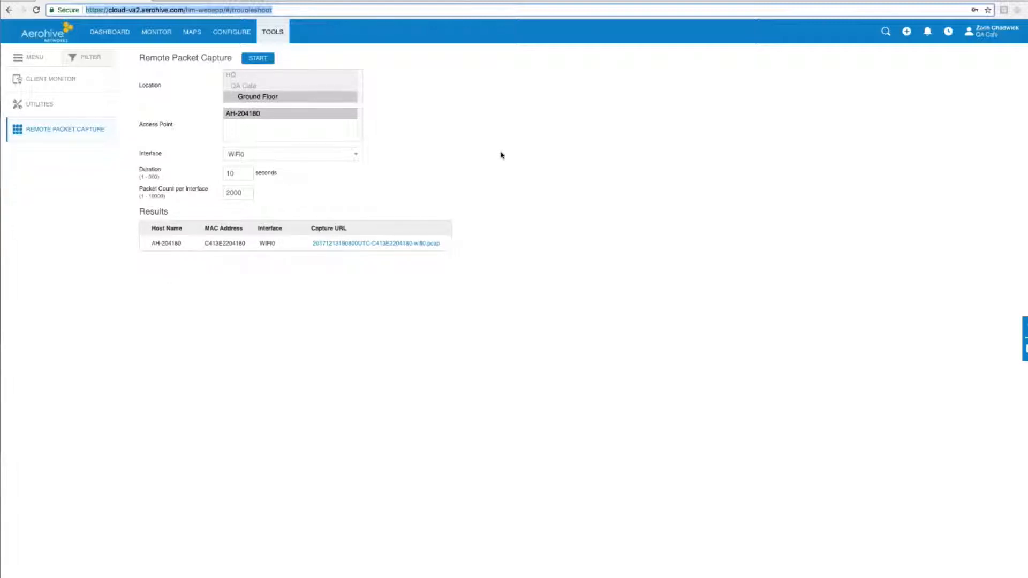
click(39, 32)
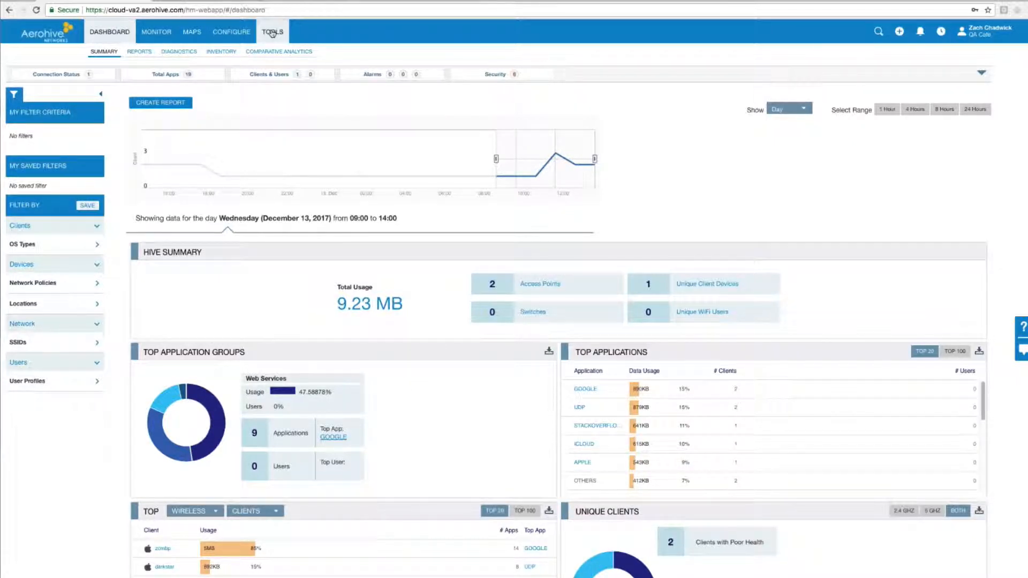
Step: Return to Remote Packet Capture and choose access point AH-204180 at the Ground Floor location
click(273, 35)
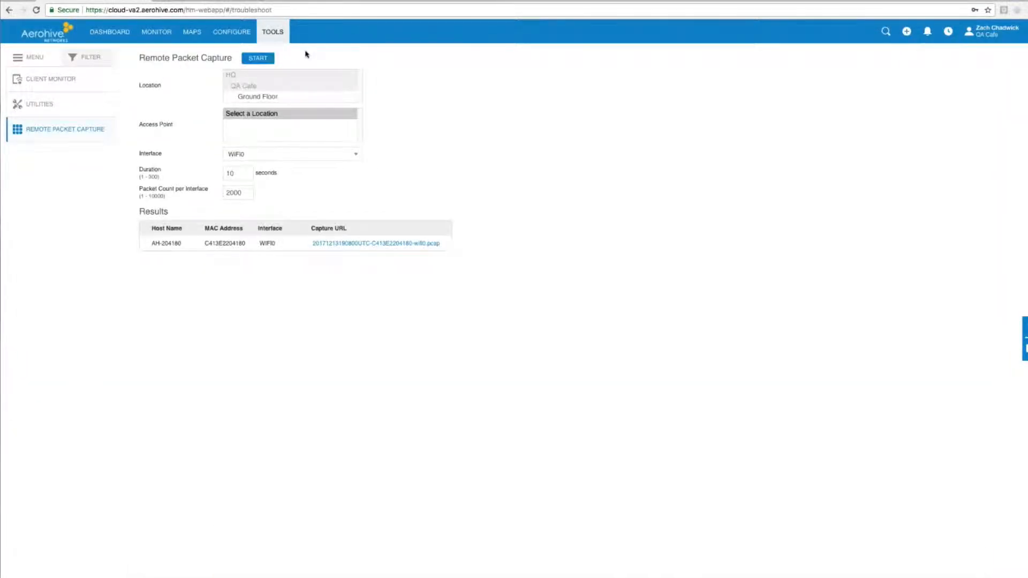
click(300, 100)
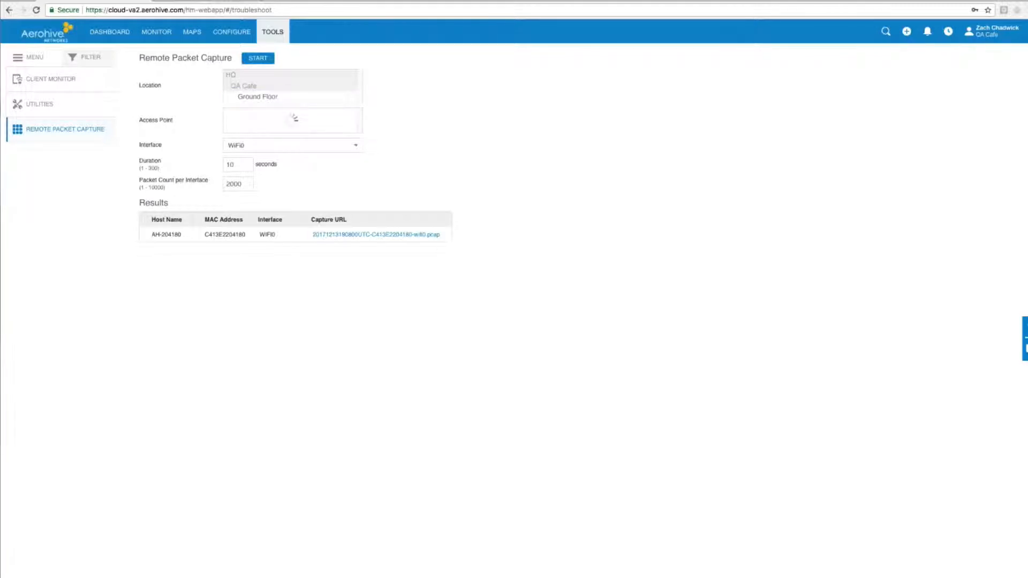
click(257, 59)
click(275, 97)
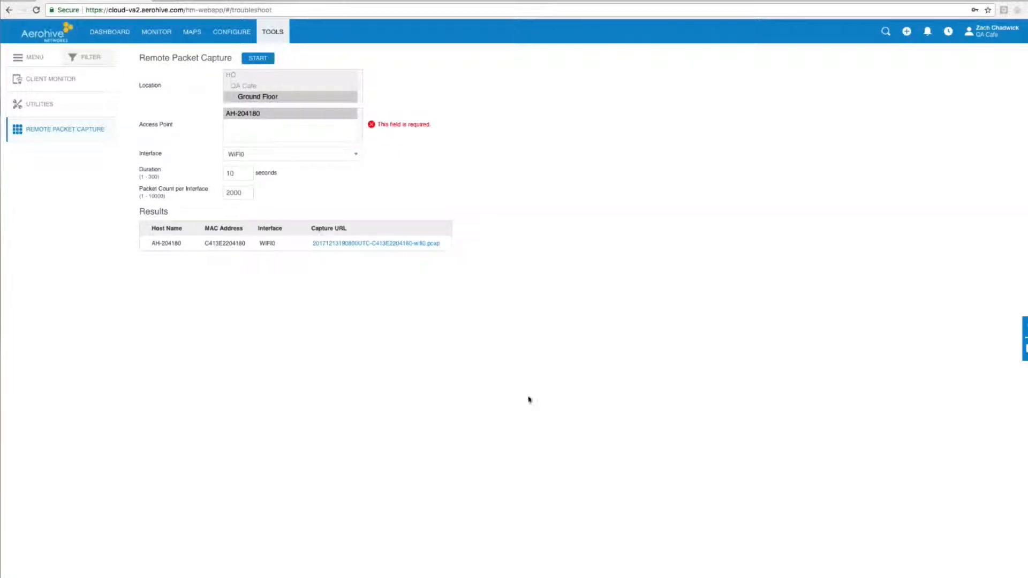
click(262, 114)
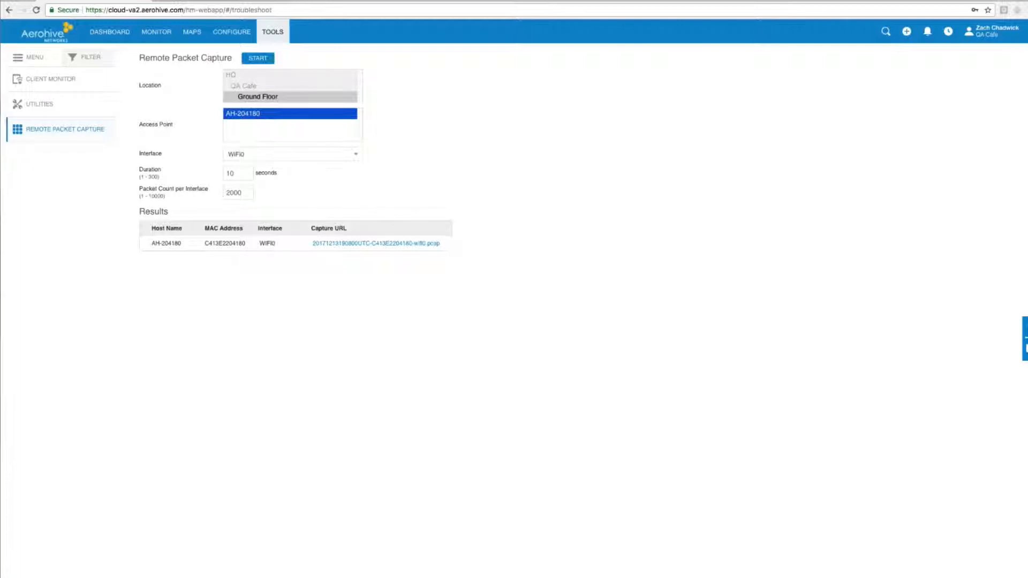
Step: Run a remote capture with a 10000-packet count and a 30-second duration, and open the resulting capture file in CloudShark
double_click(236, 193)
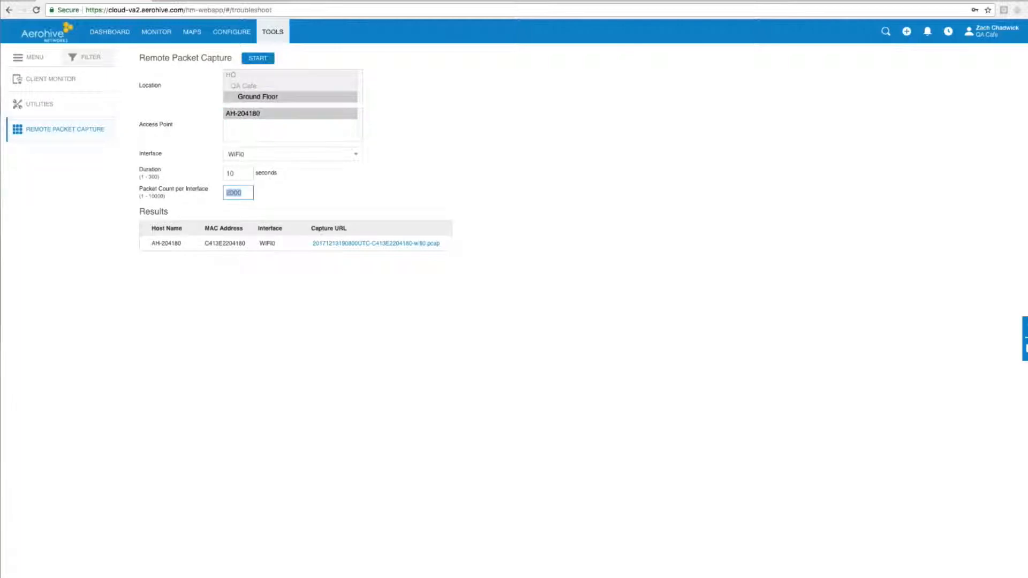
text(10000)
double_click(235, 173)
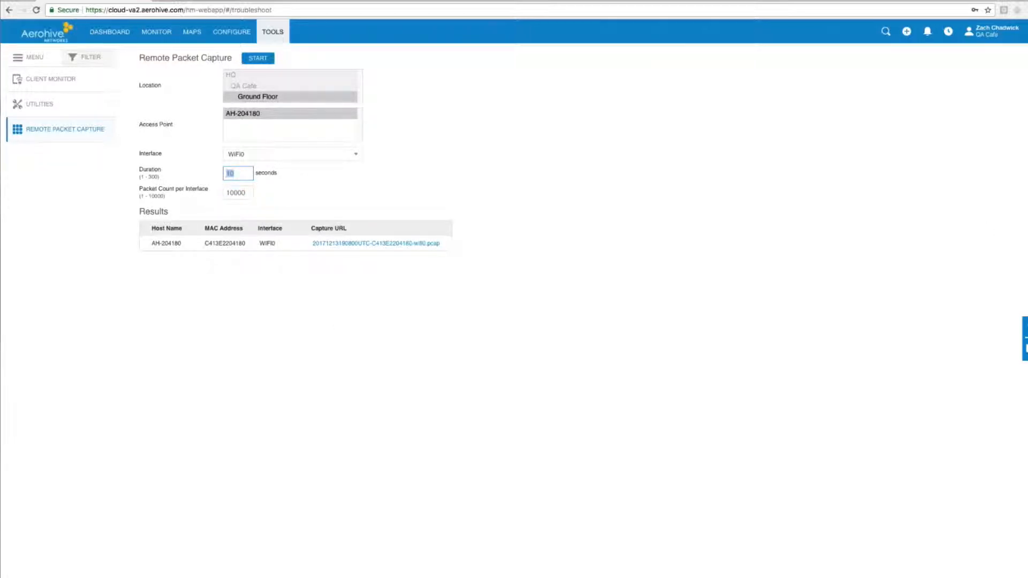
text(30)
click(249, 61)
click(378, 244)
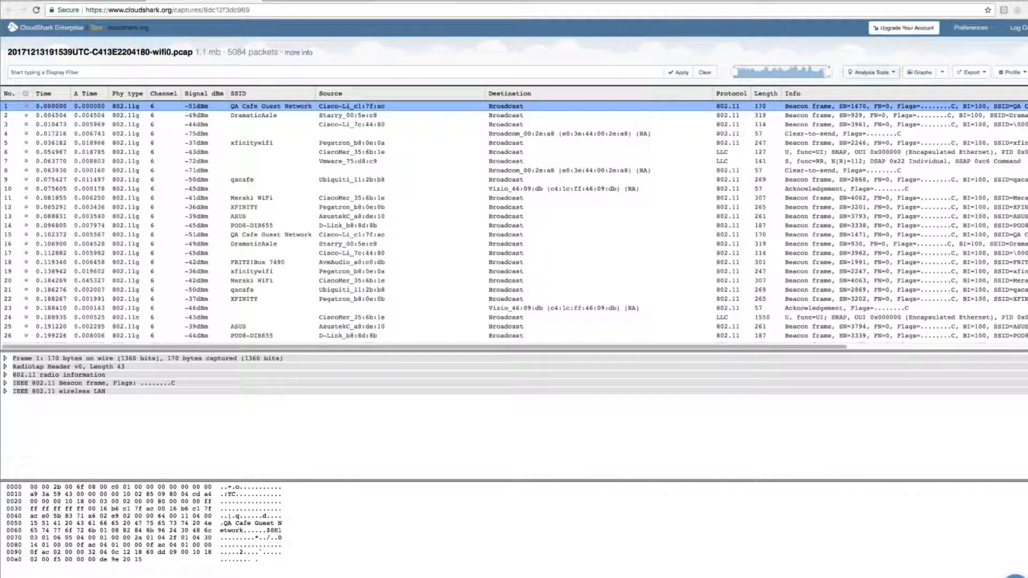
Step: Filter the capture to the network endpoint 172.16.0.65 and narrow it to HTTP with "ip.addr == 172.16.0.65 && http"
click(894, 75)
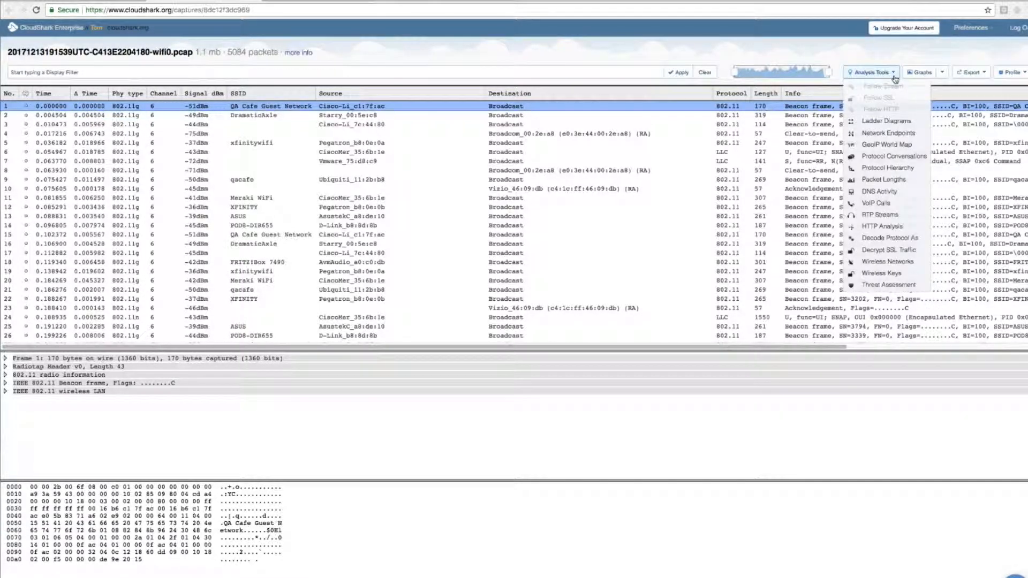
click(872, 133)
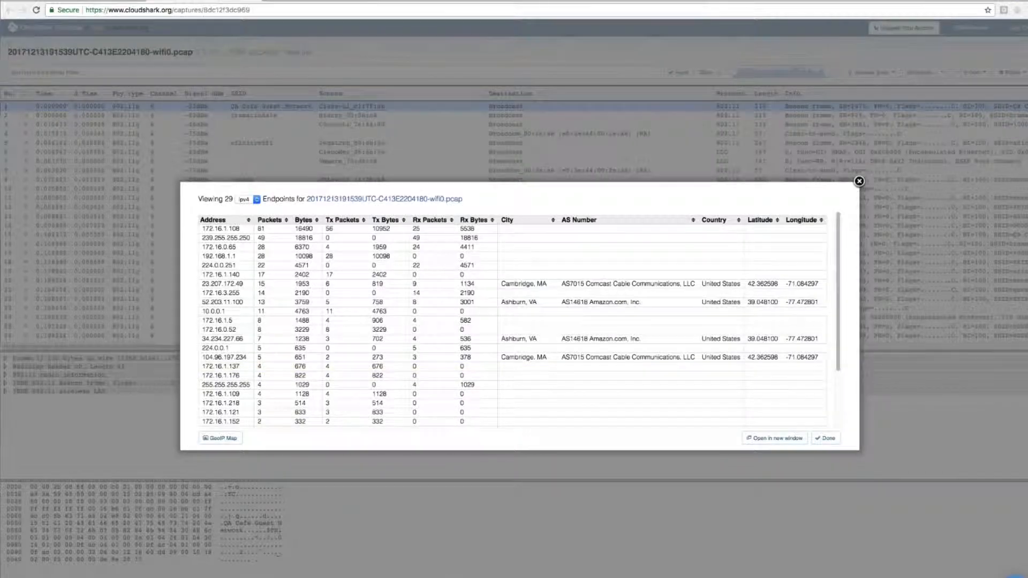
click(231, 248)
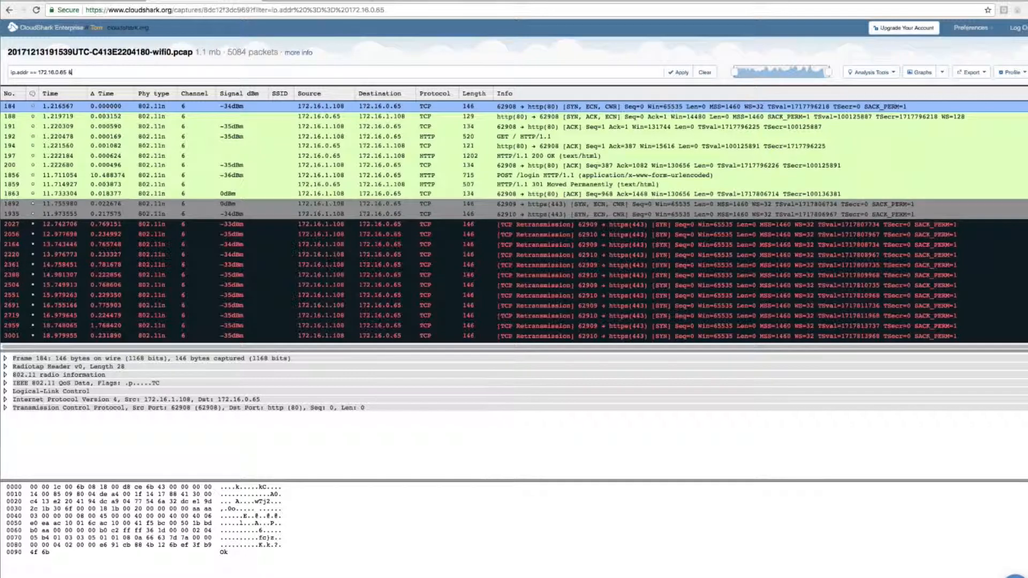
text(&& http)
key(Return)
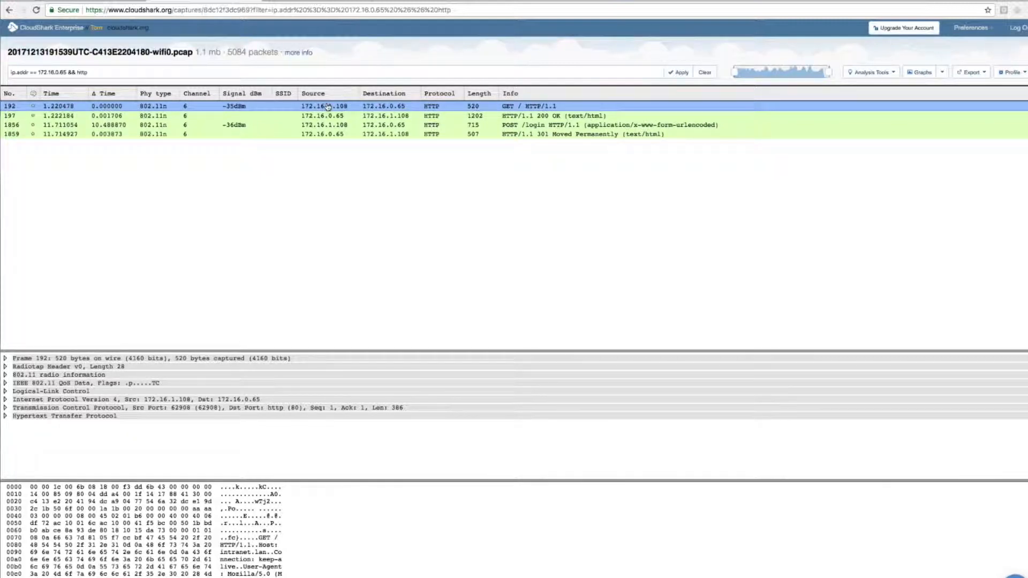
Step: Follow the TCP stream of the GET request and examine the request, the page title and the login form's HTML
click(892, 73)
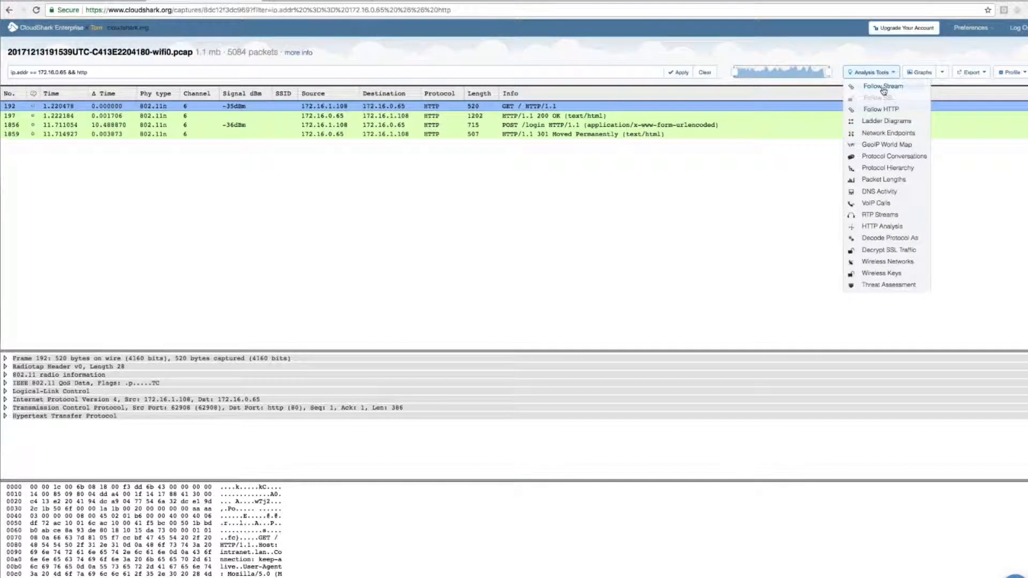
click(883, 89)
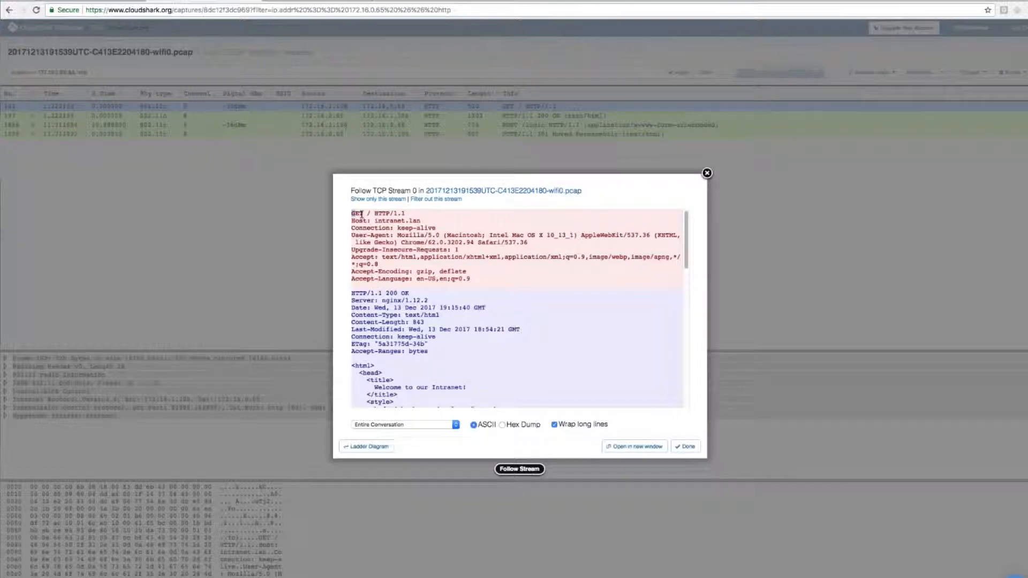
drag(352, 214, 421, 220)
scroll(500, 339, down, 5)
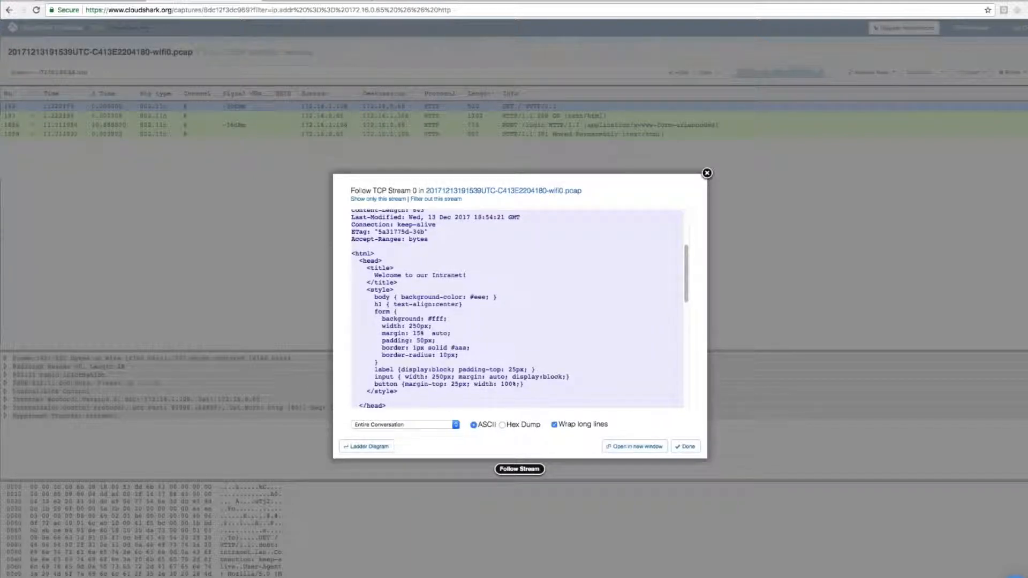
drag(374, 275, 461, 276)
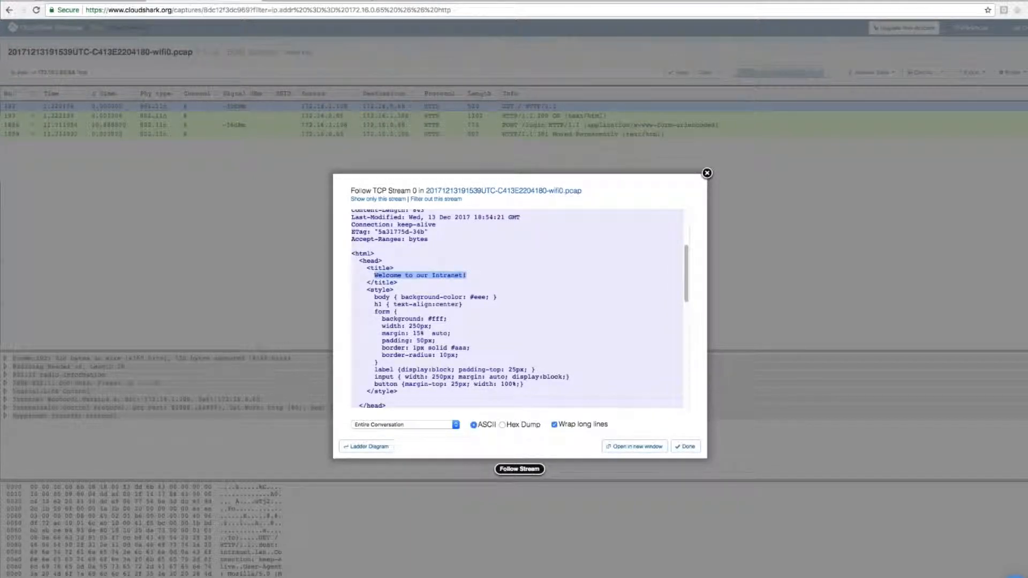
scroll(458, 277, down, 4)
scroll(517, 308, down, 1)
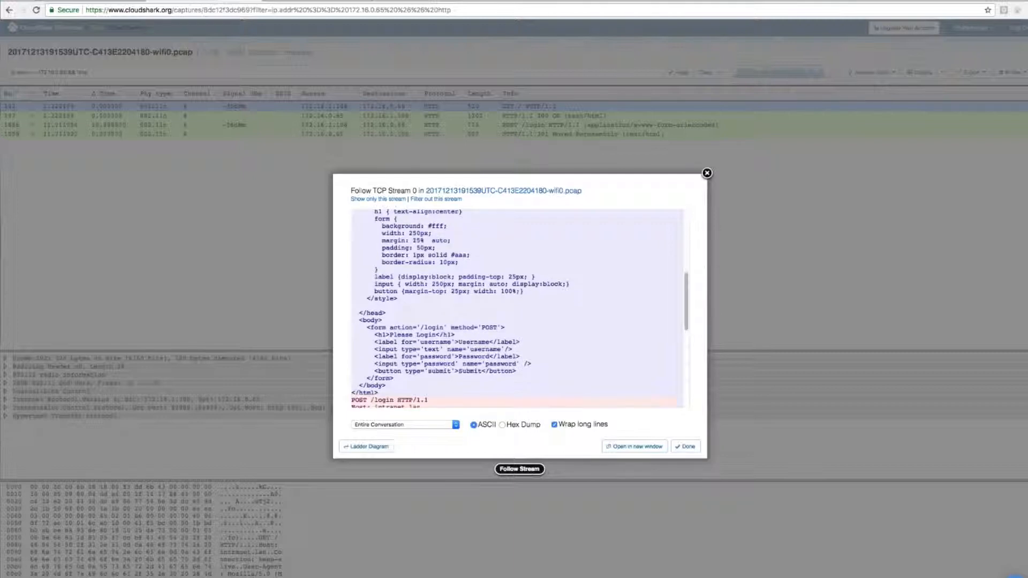
drag(358, 319, 545, 393)
click(539, 348)
scroll(540, 348, down, 4)
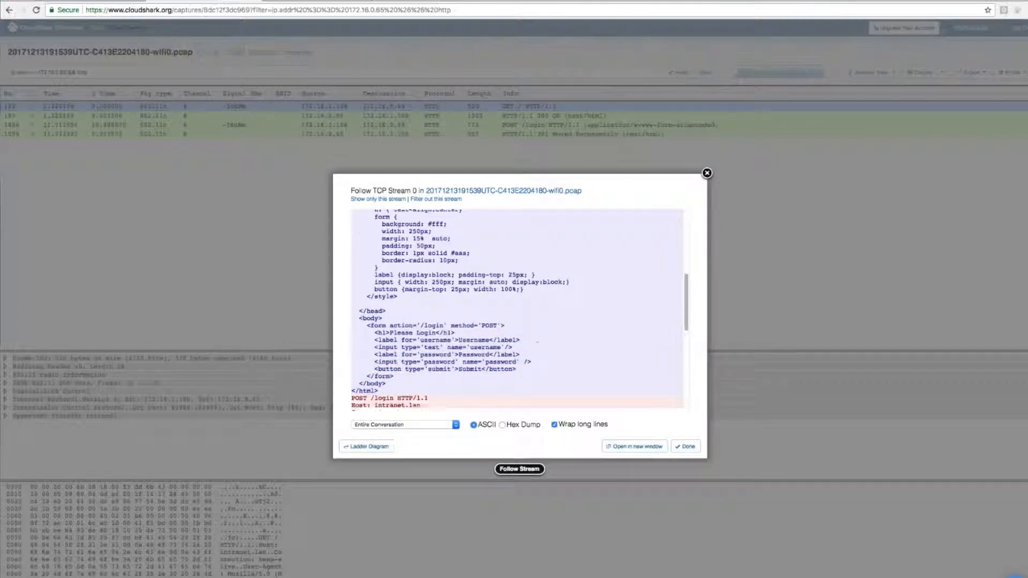
scroll(517, 308, down, 3)
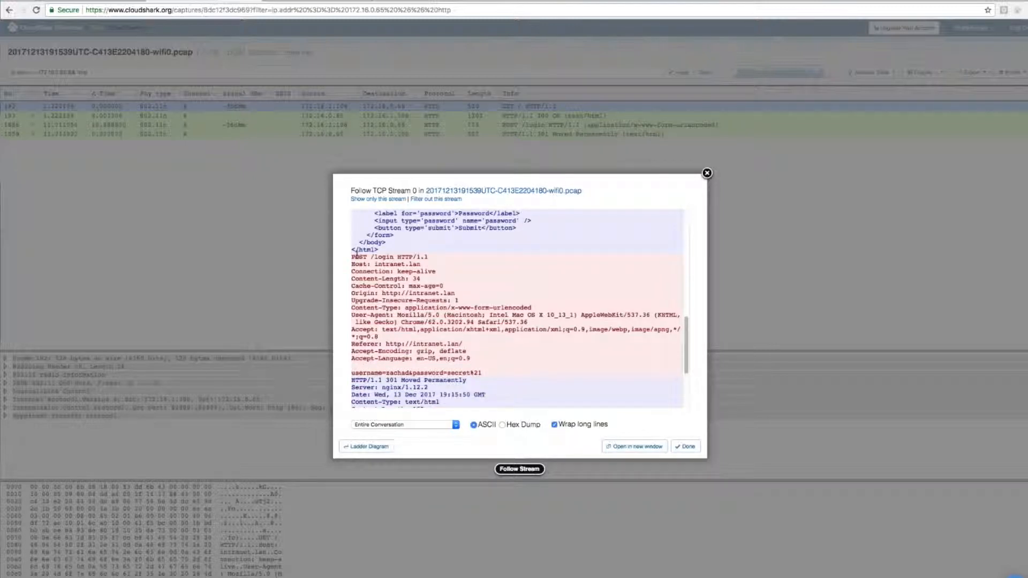
Step: Examine the POST /login request in the stream and the form credentials it submits in plain text
drag(352, 257, 447, 261)
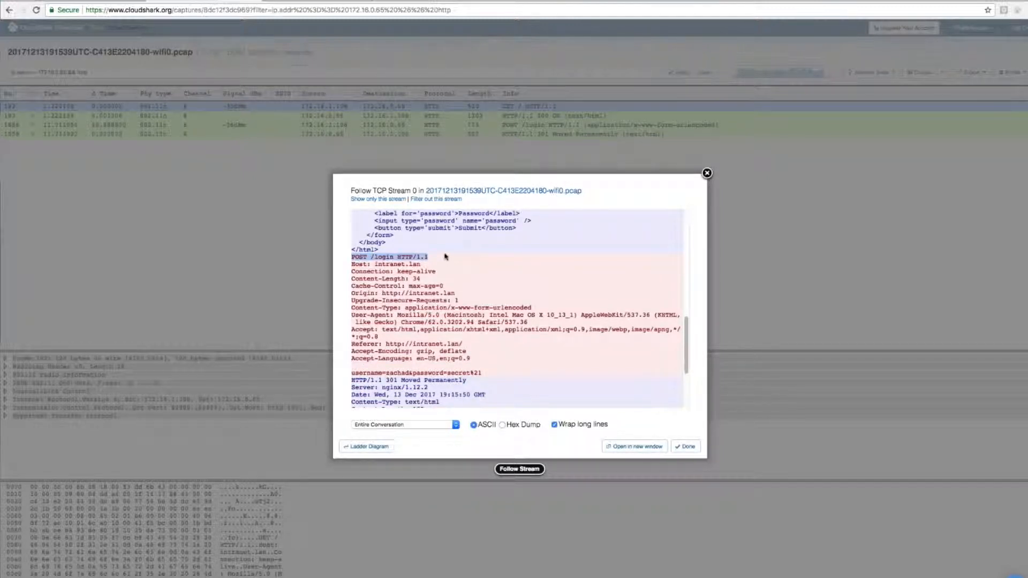
scroll(449, 265, down, 1)
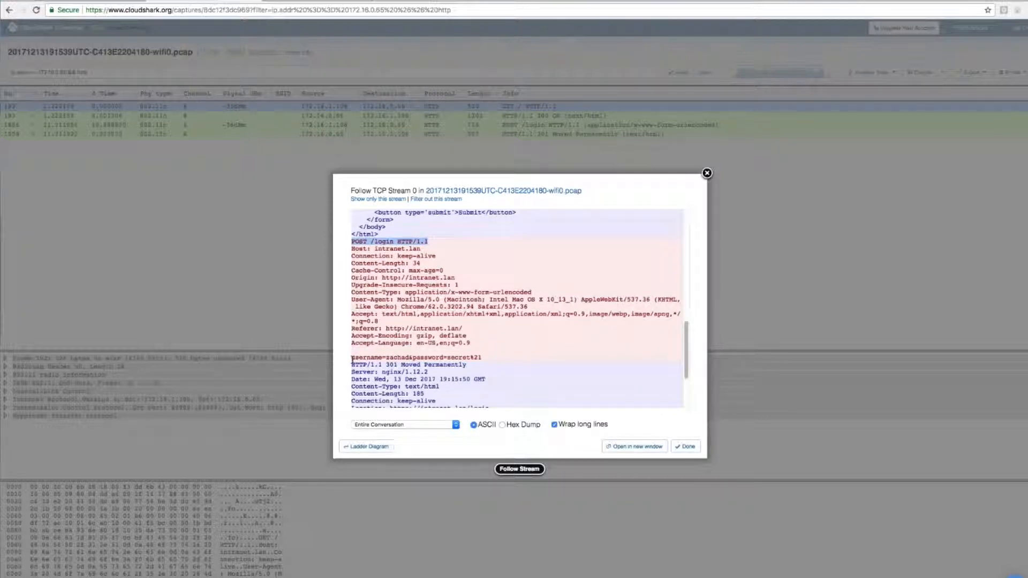
drag(351, 357, 485, 362)
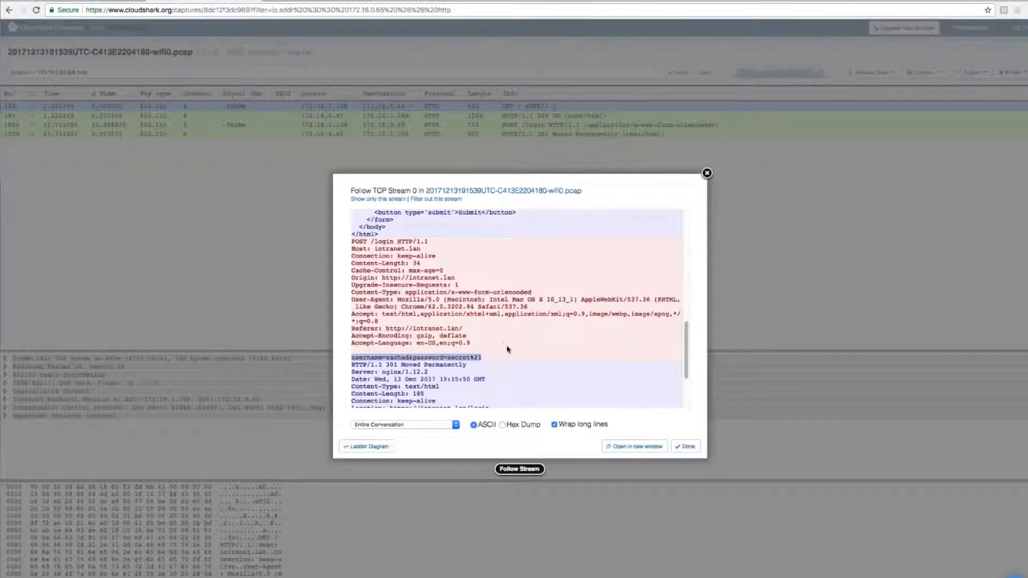
scroll(501, 343, down, 1)
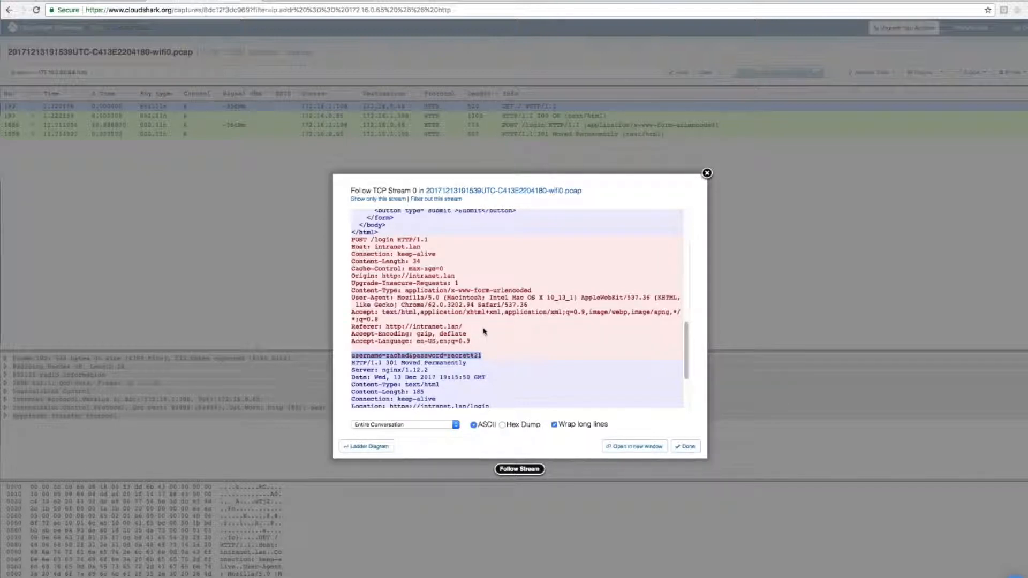
scroll(400, 321, down, 3)
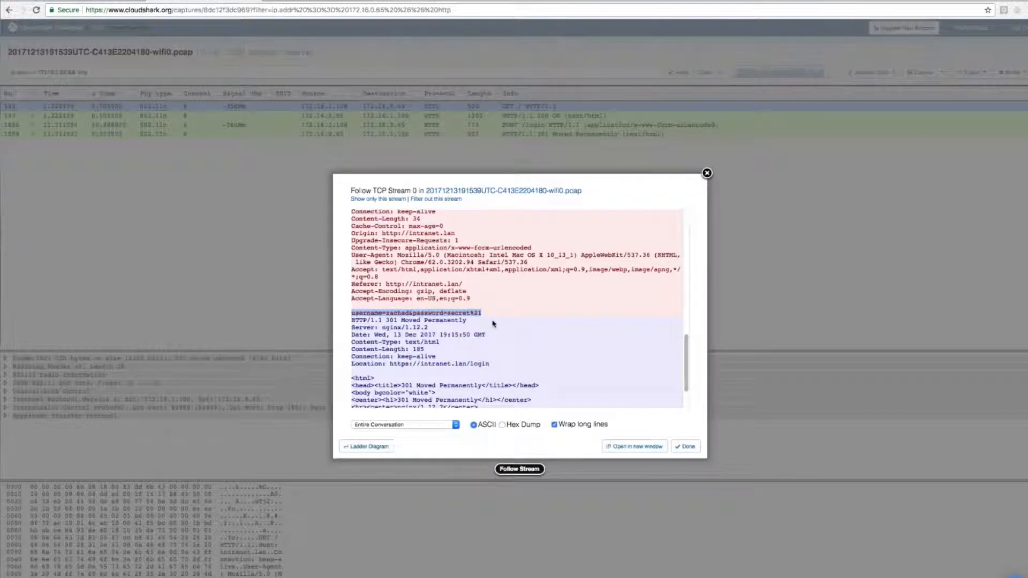
Step: Compare the server's 301 response and its HTTPS redirect location with the submitted credentials, and close the stream view
drag(351, 320, 396, 320)
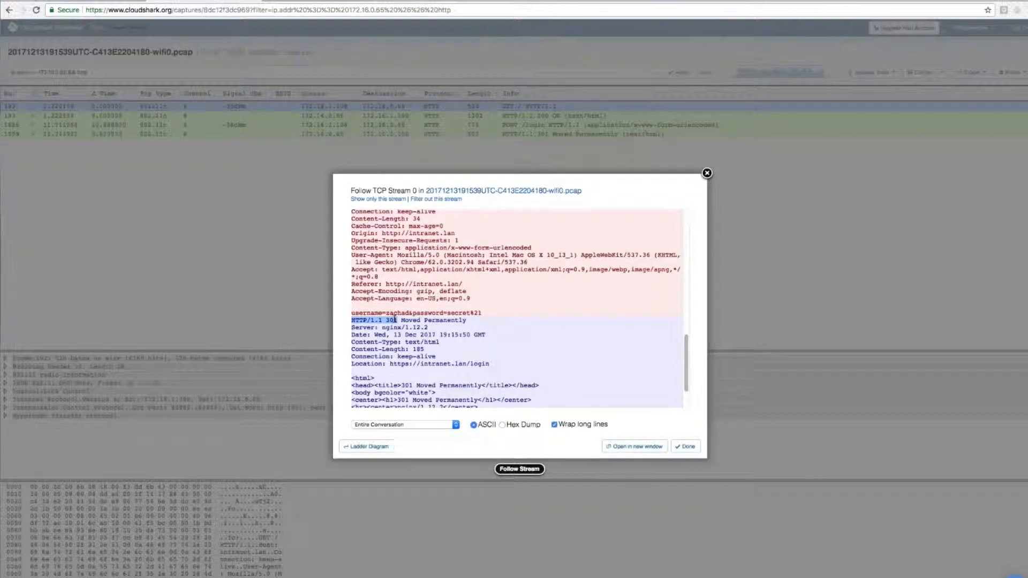
double_click(395, 320)
click(395, 320)
drag(389, 365, 489, 365)
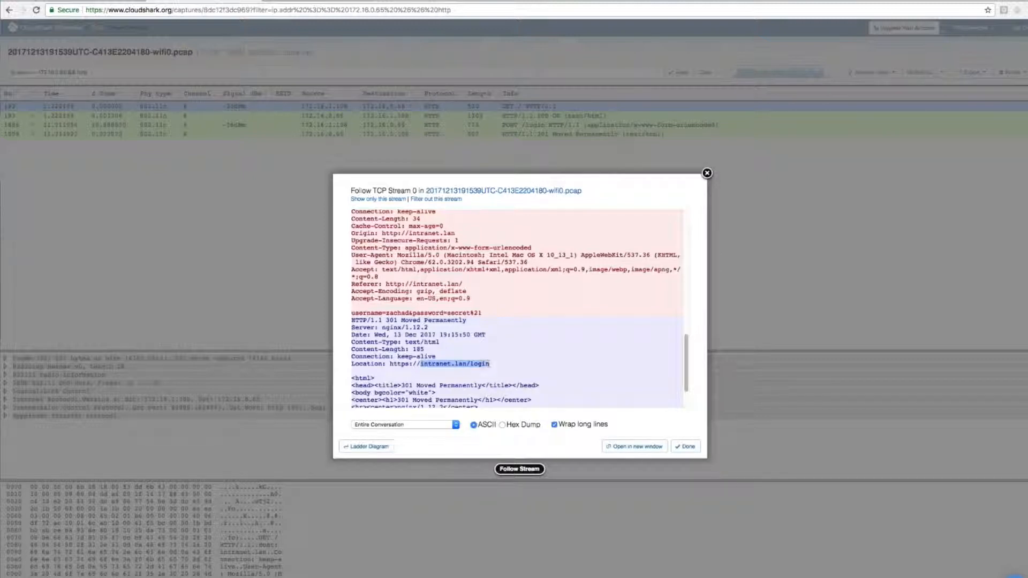
click(490, 366)
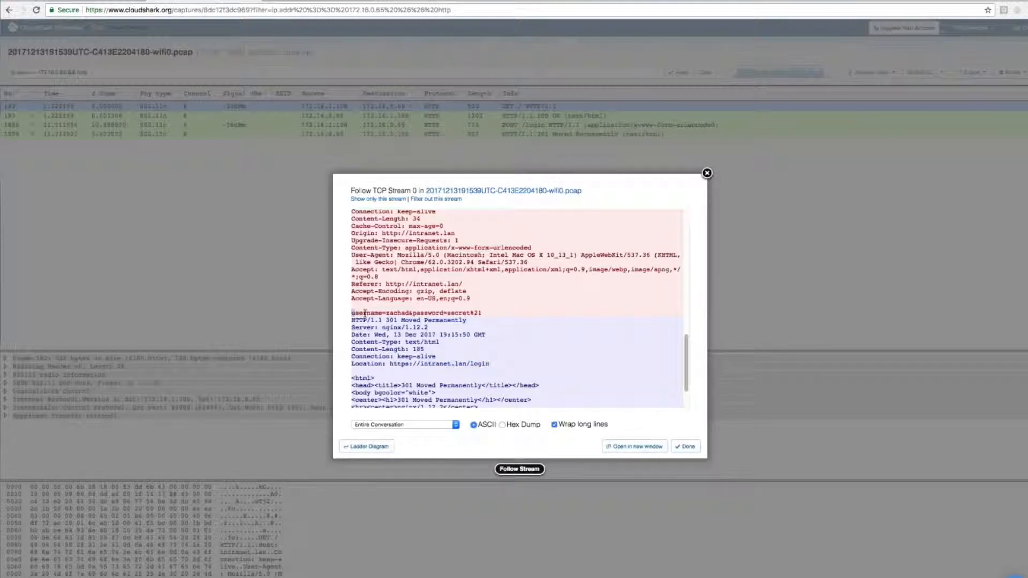
drag(352, 313, 510, 315)
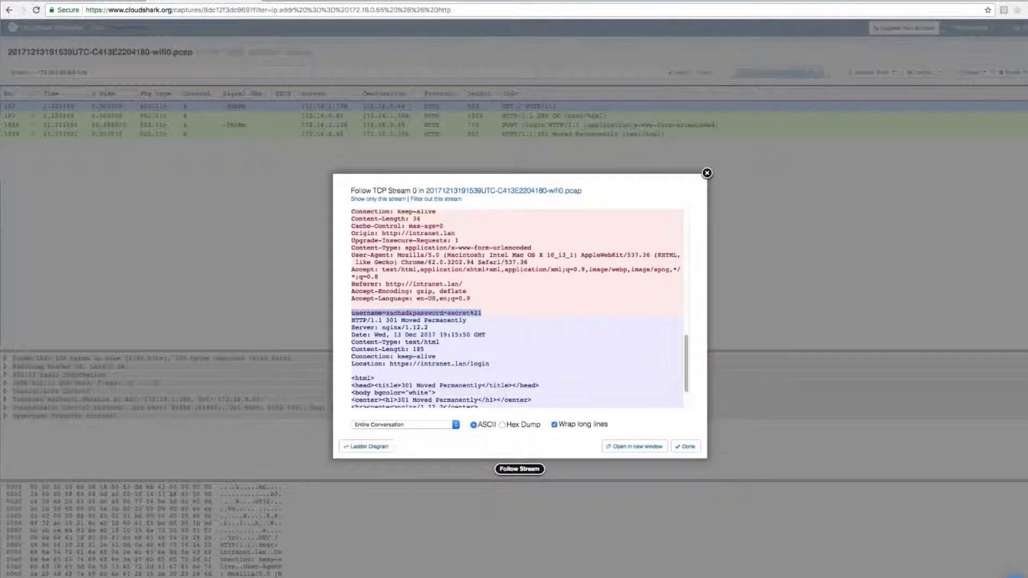
scroll(547, 314, down, 2)
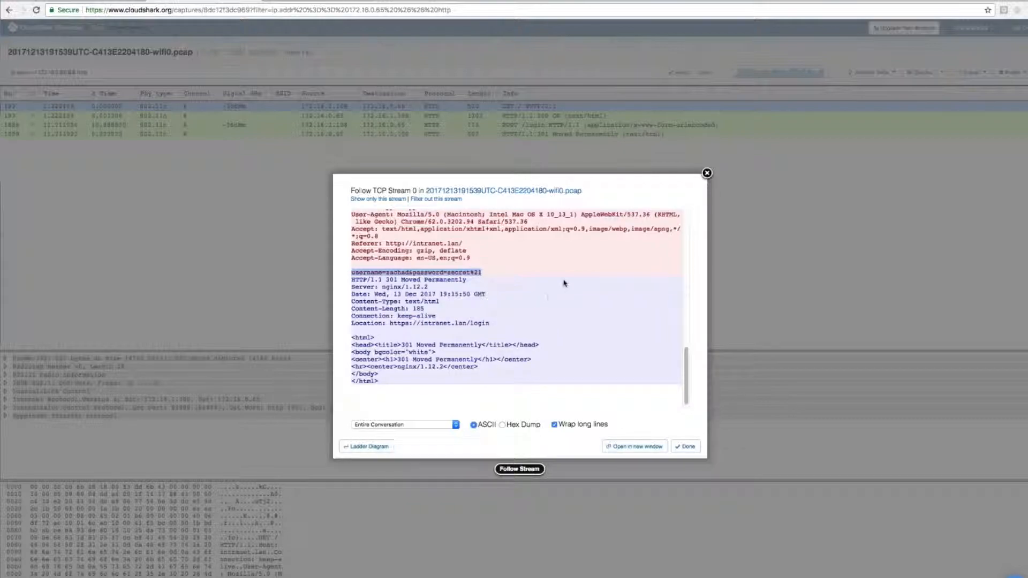
click(686, 446)
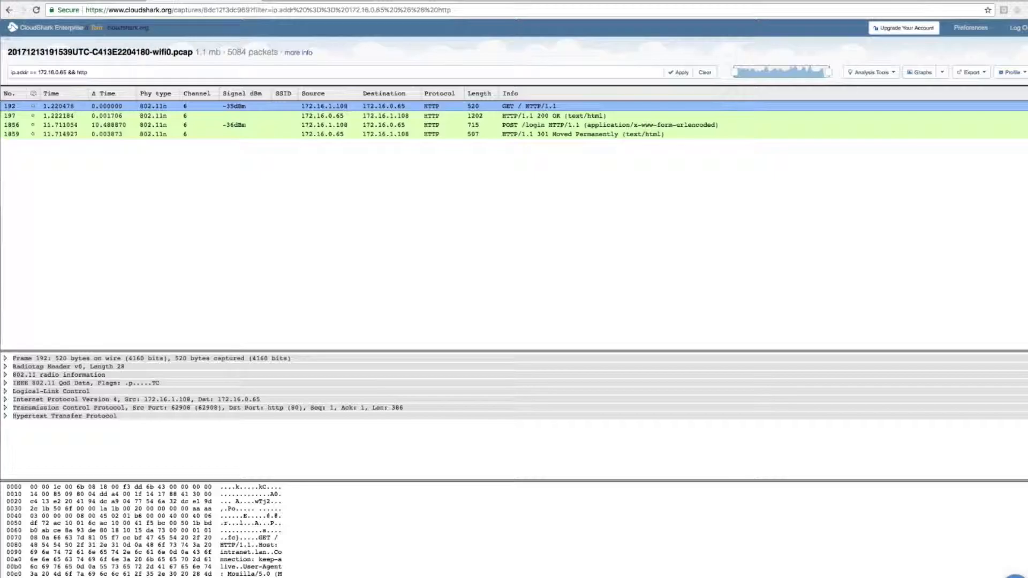
Step: Annotate packet 1859 with the comment "I'm seeing a users password."
click(34, 135)
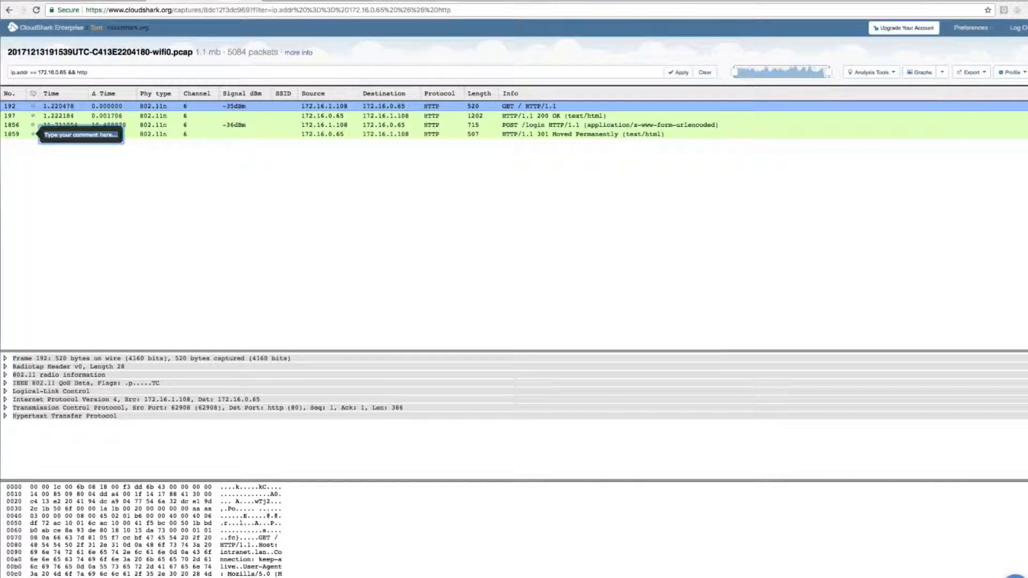
text(I)
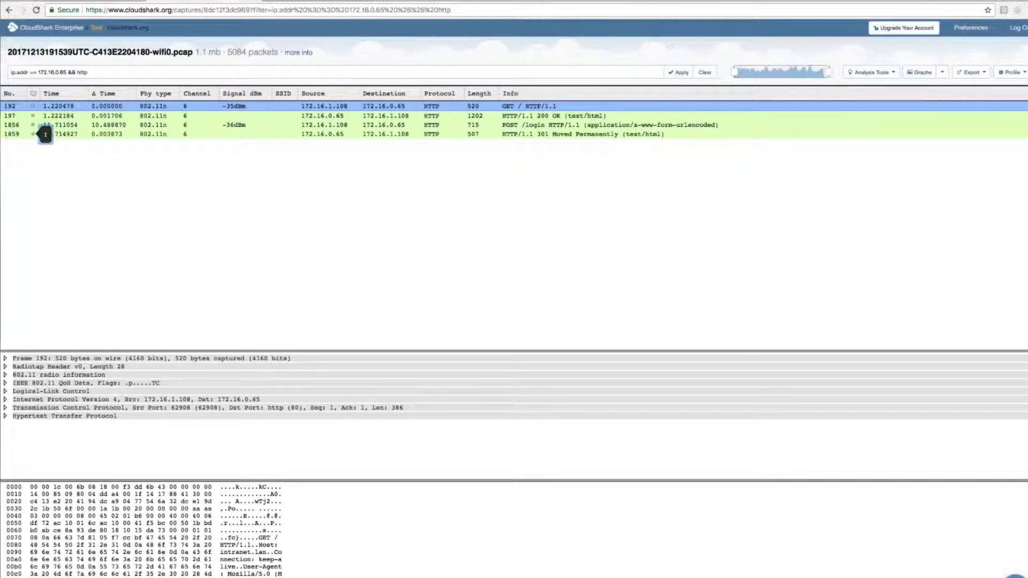
text('m seeing a users p)
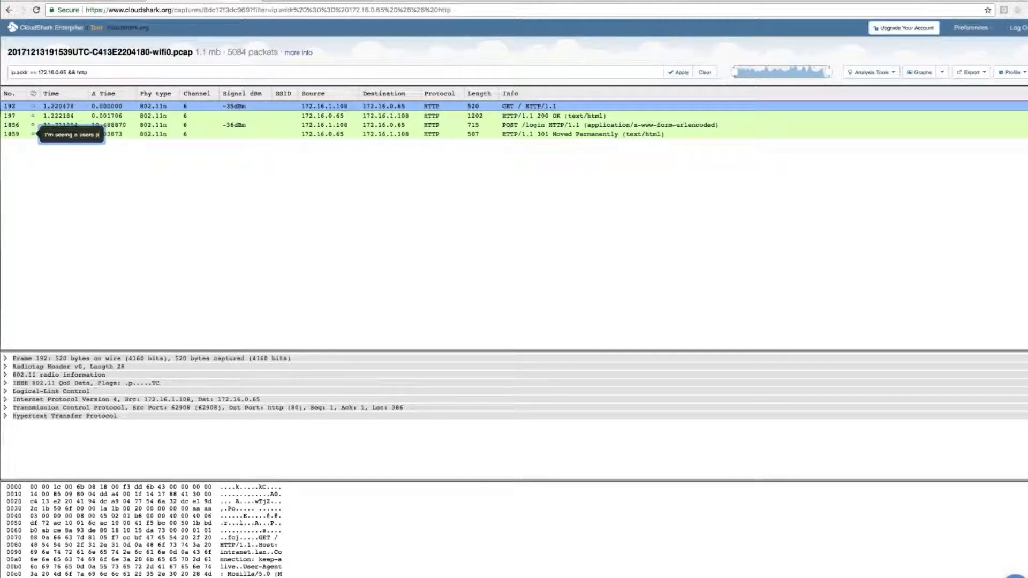
text(assword.)
key(Return)
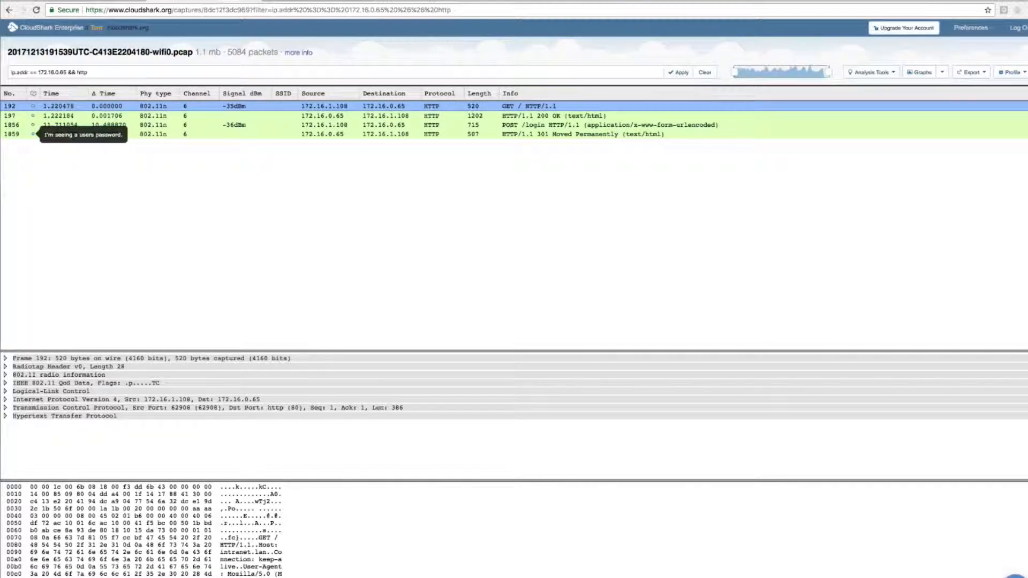
Step: Show the capture's comments and annotations, and examine the editor and note listed for packet 1859
click(308, 53)
click(530, 170)
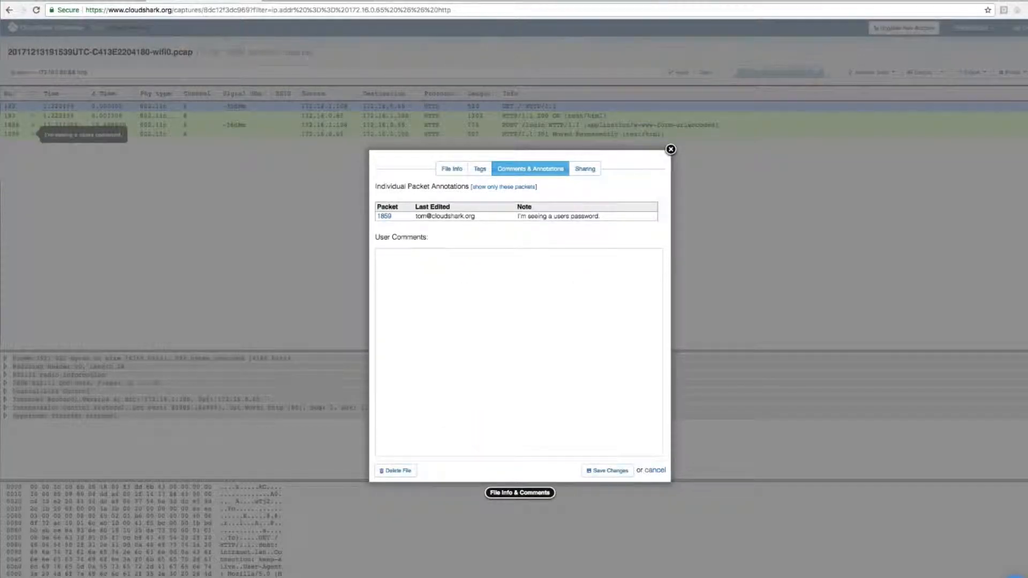
drag(406, 217, 636, 217)
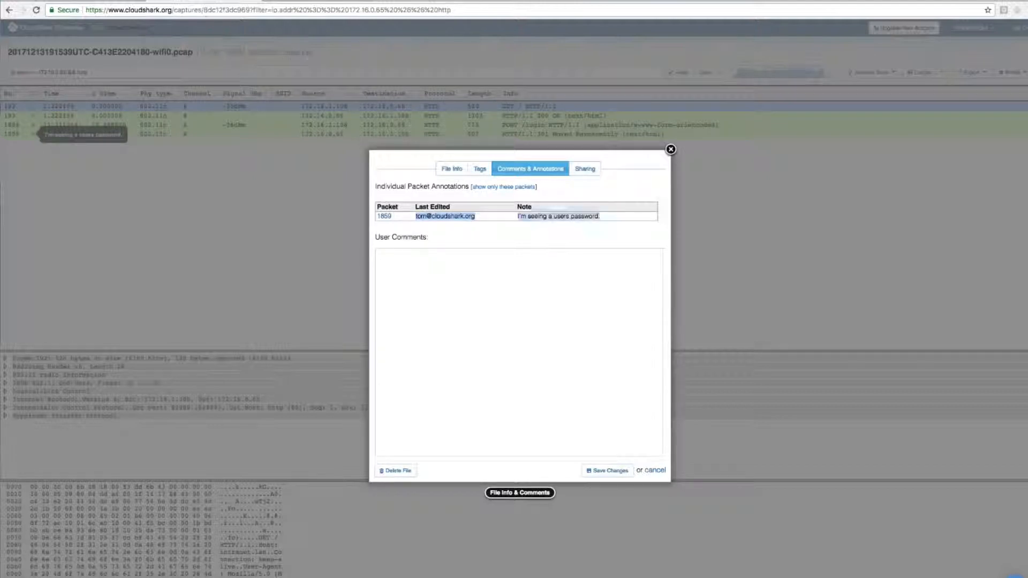
Step: Close the capture's comments and apply the display filter ip.addr == 172.16.0.65 && (http || ssl)
click(636, 217)
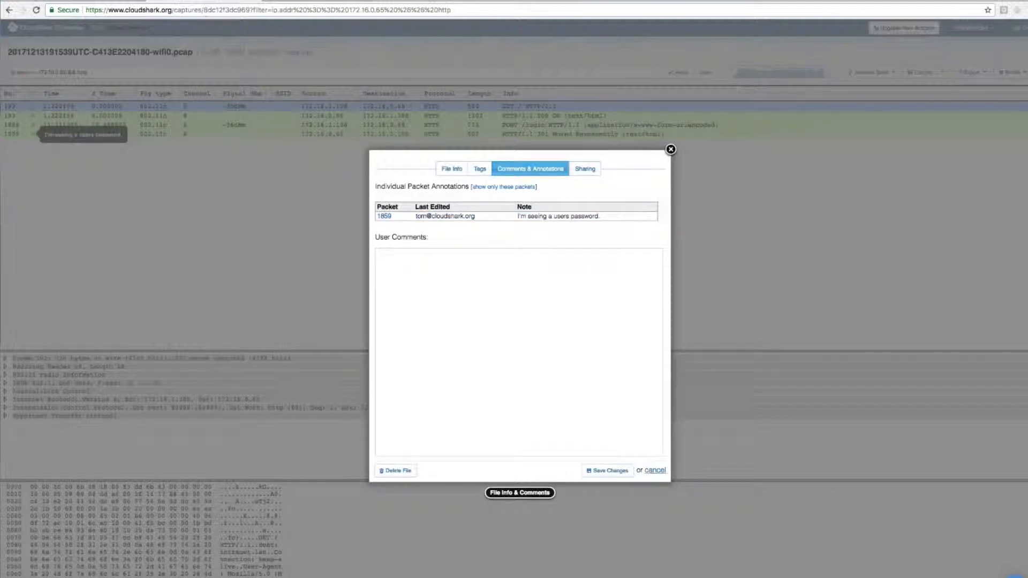
click(653, 471)
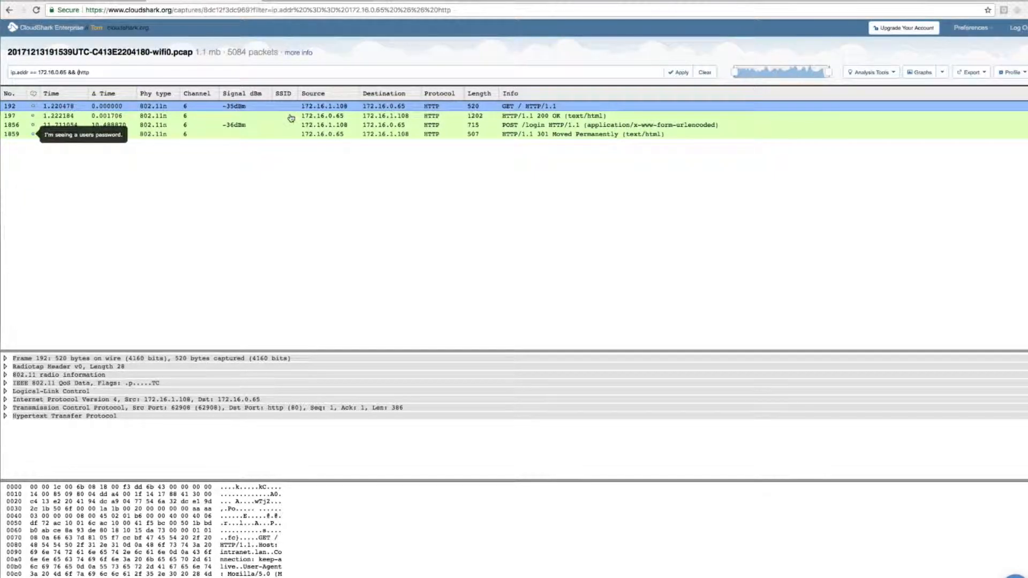
click(196, 74)
text(|| ssl))
click(674, 76)
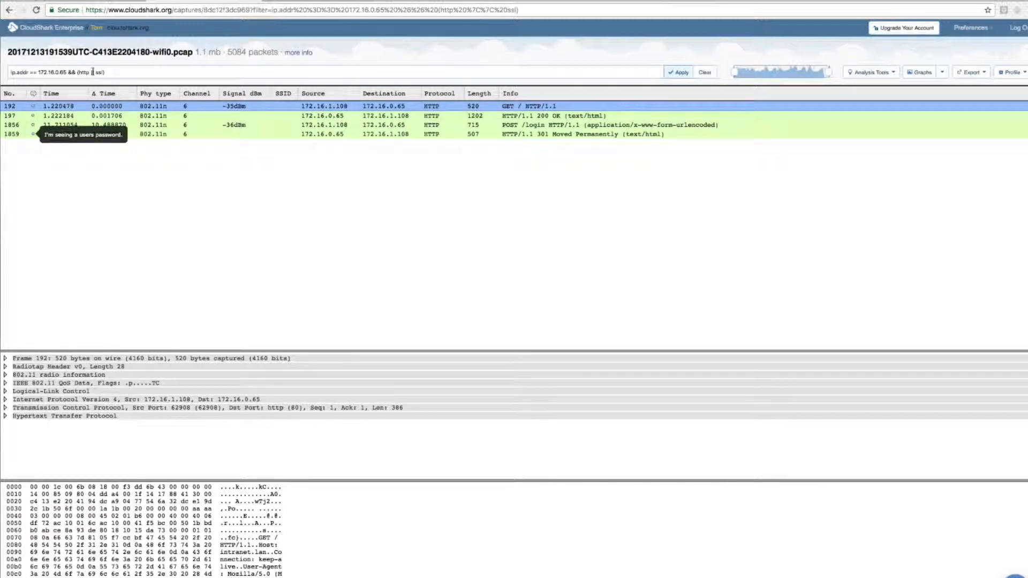
drag(94, 73, 103, 73)
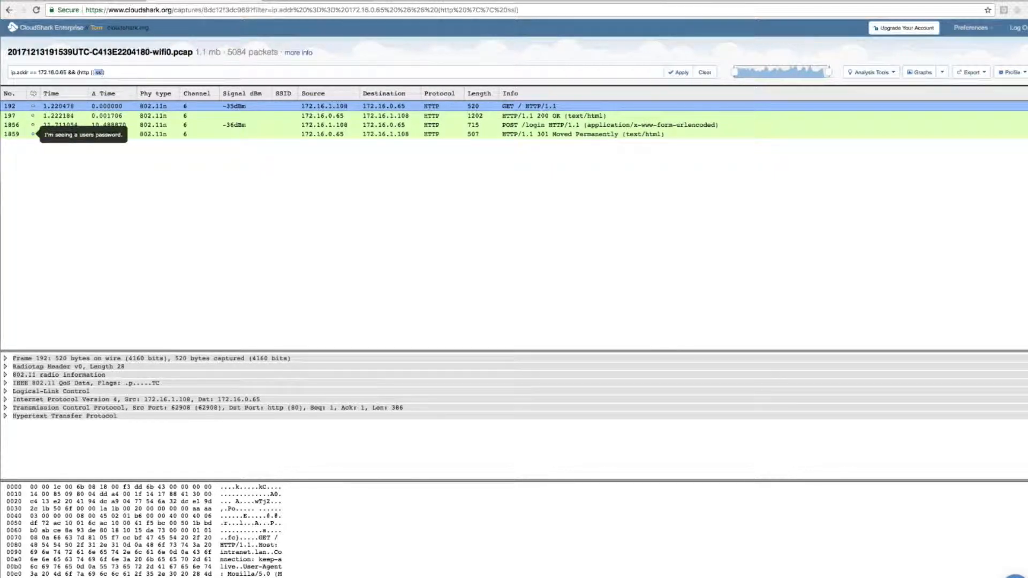
click(337, 135)
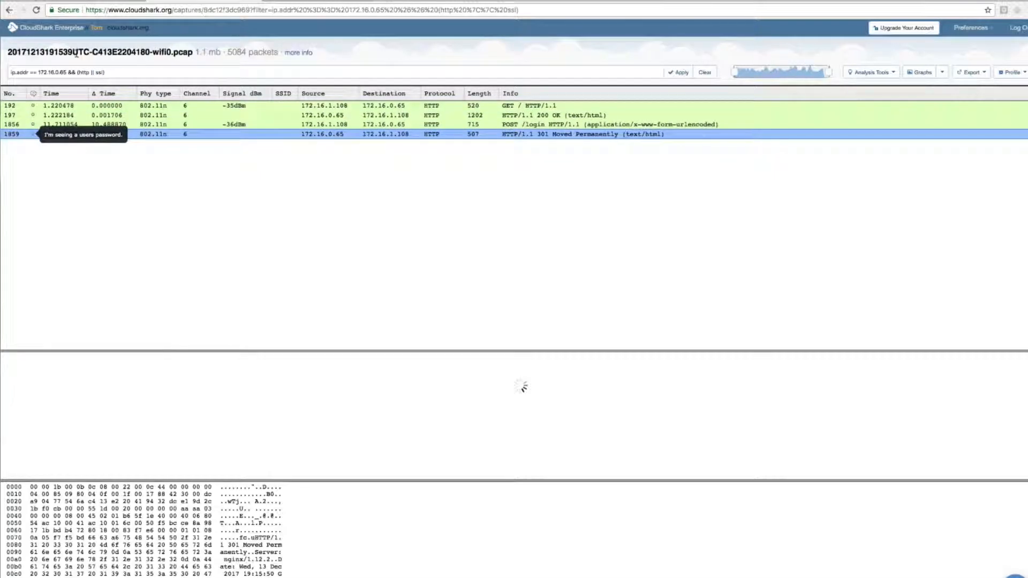
Step: Replace the ssl term in the display filter with tcp.port == 443 and apply it
double_click(99, 72)
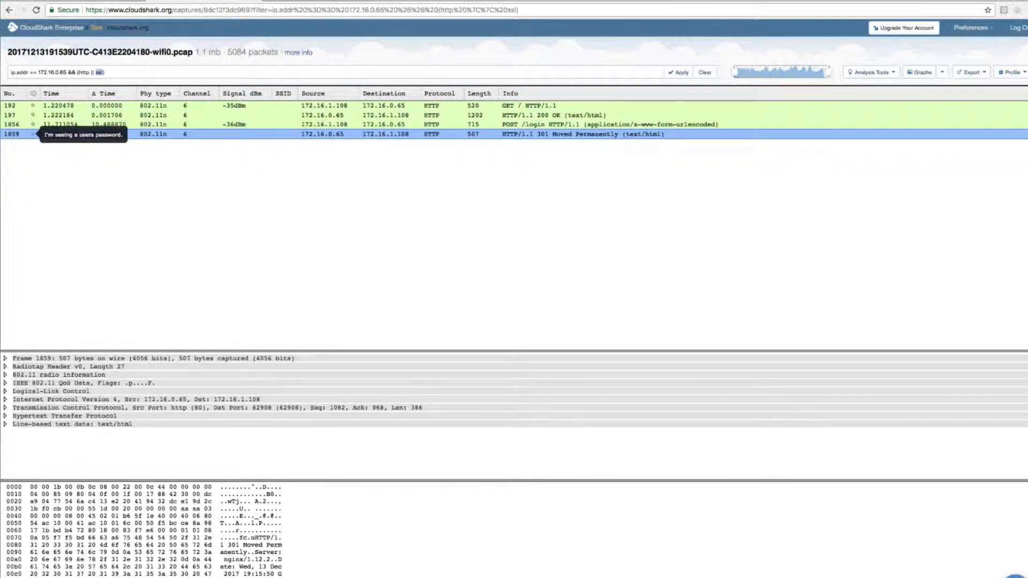
text(tcp.port == 443)
click(678, 72)
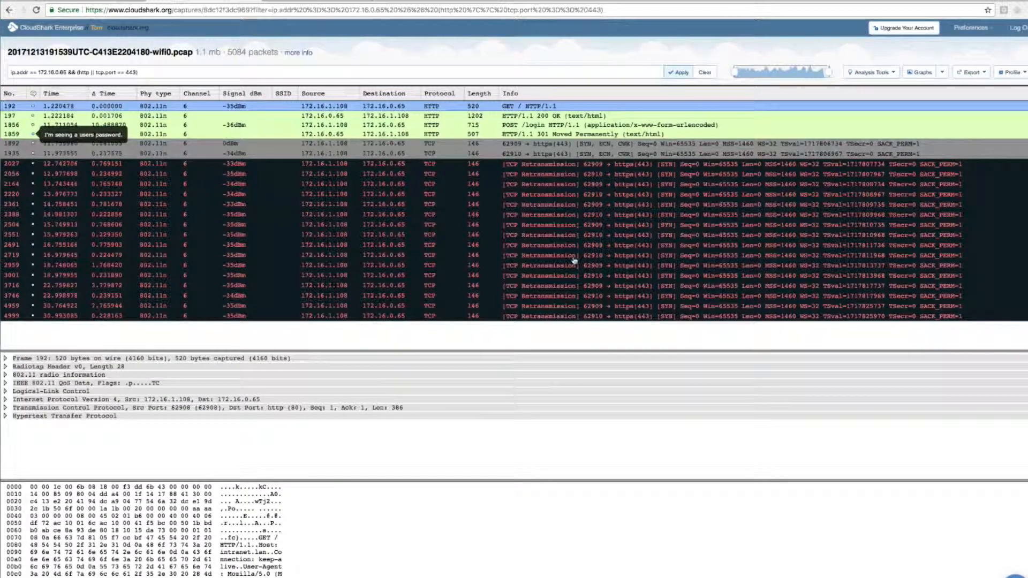
Step: Compare the 301 response in packet 1859 with the client's HTTPS SYN packet 1935 and retransmission 2027
click(513, 136)
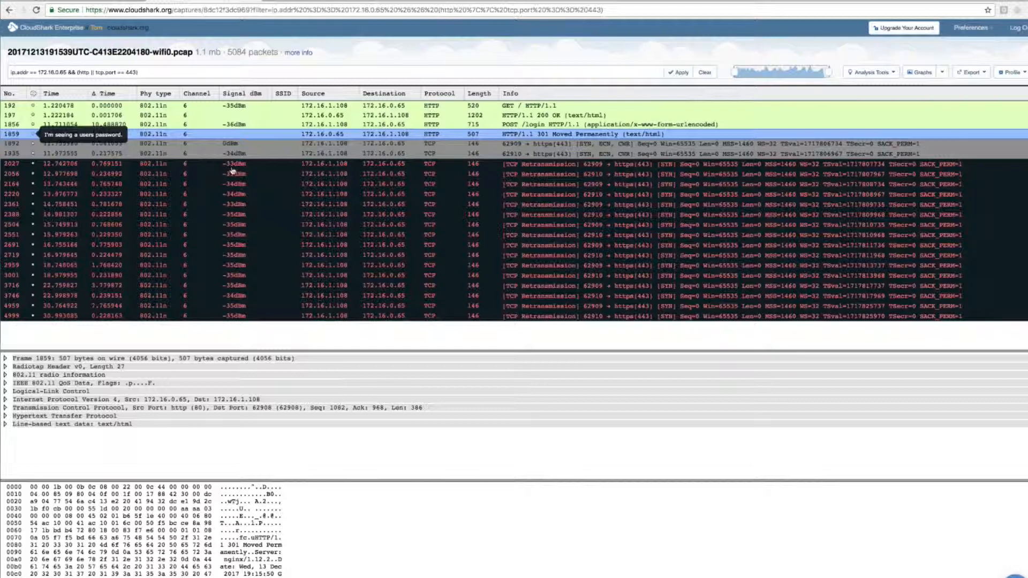
click(316, 153)
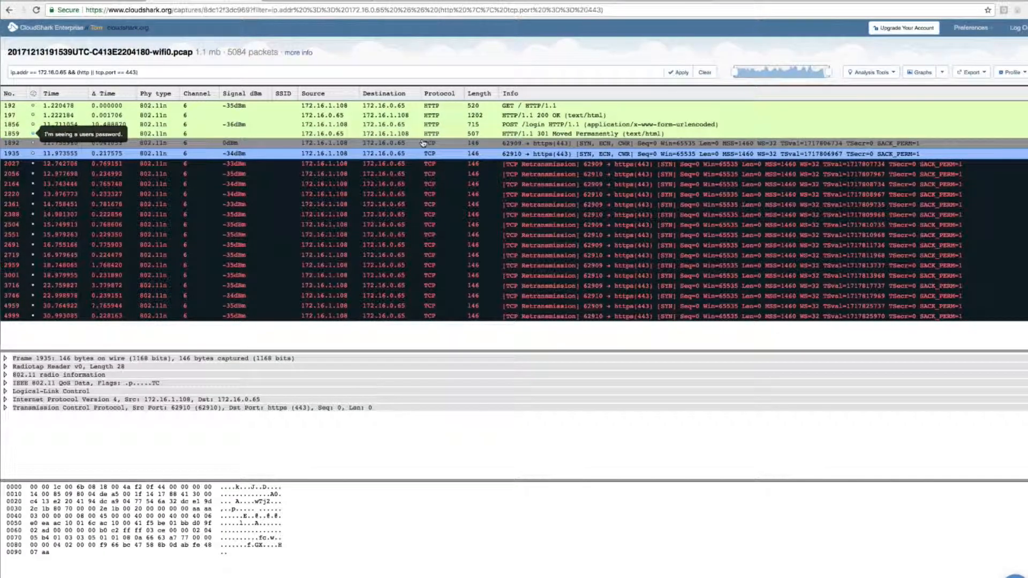
click(452, 166)
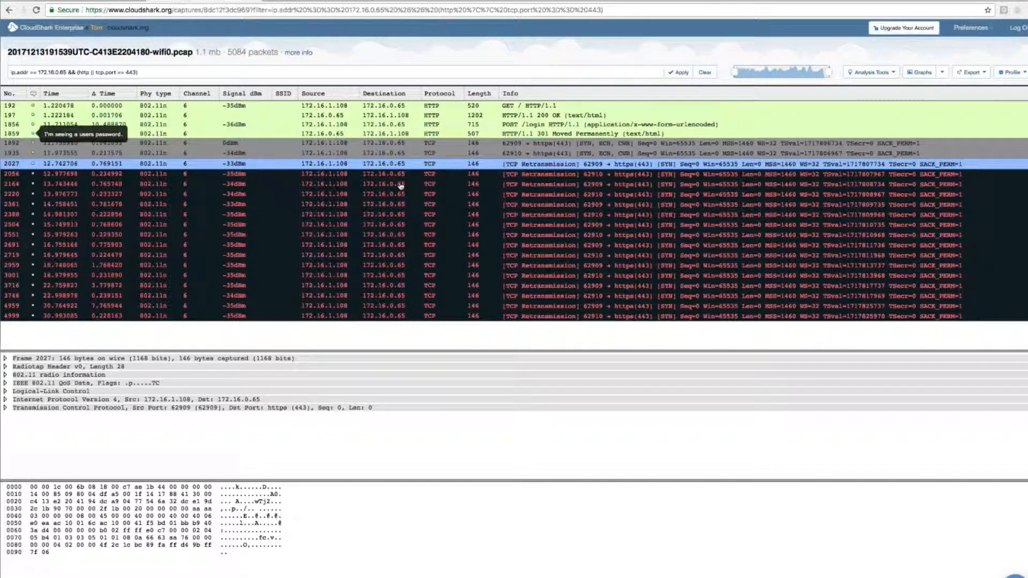
Step: Open intranet.lan in a new browser tab and log in with the username and account password
click(384, 1)
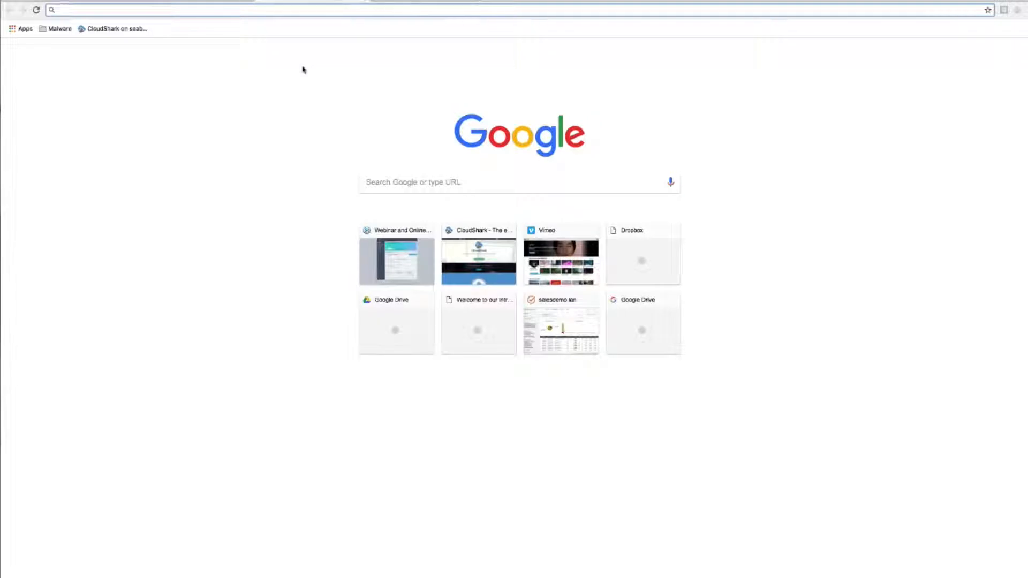
text(intranet.lan/)
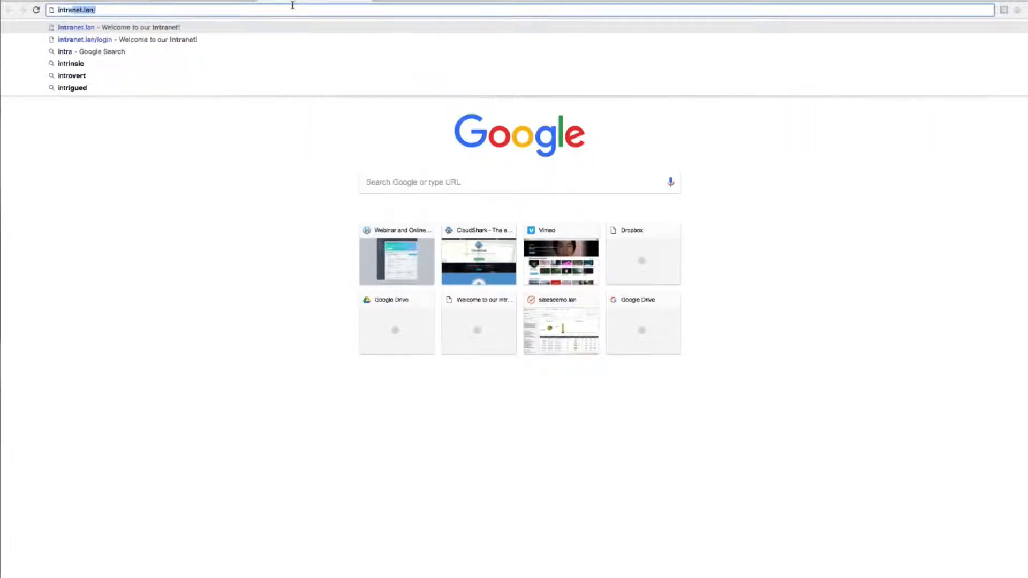
key(Return)
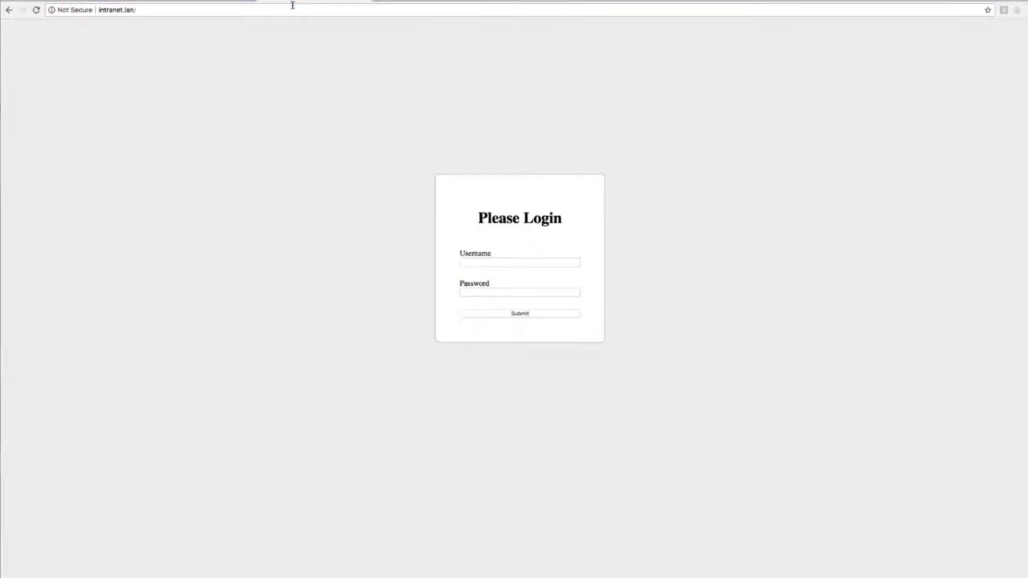
click(484, 266)
text(tom)
key(Tab)
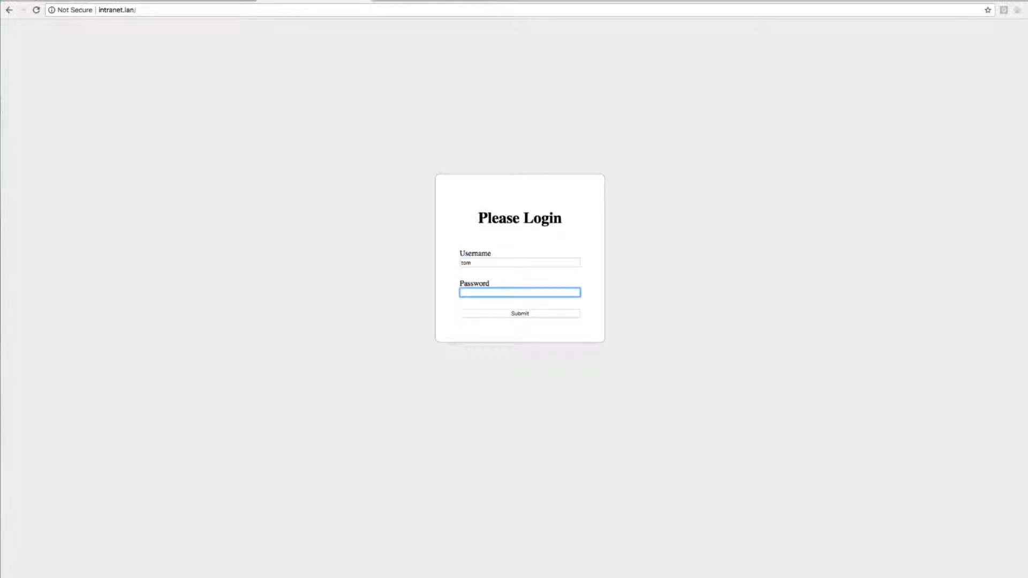
text(•••••••••)
key(Return)
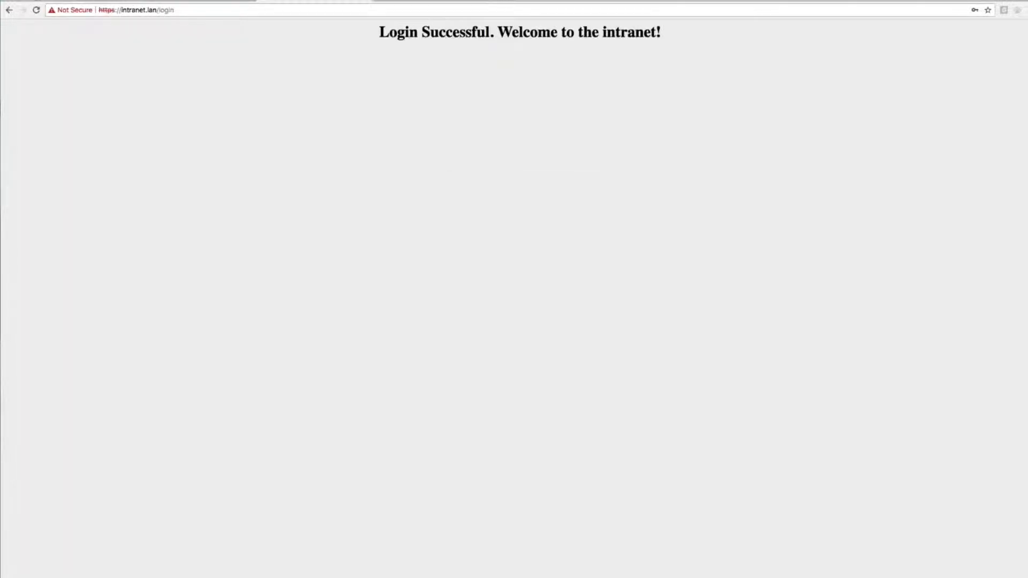
Step: Check the intranet's login response, and compare it with the retransmitted SYN packets 2056 and 2027 in the capture
drag(378, 33, 681, 29)
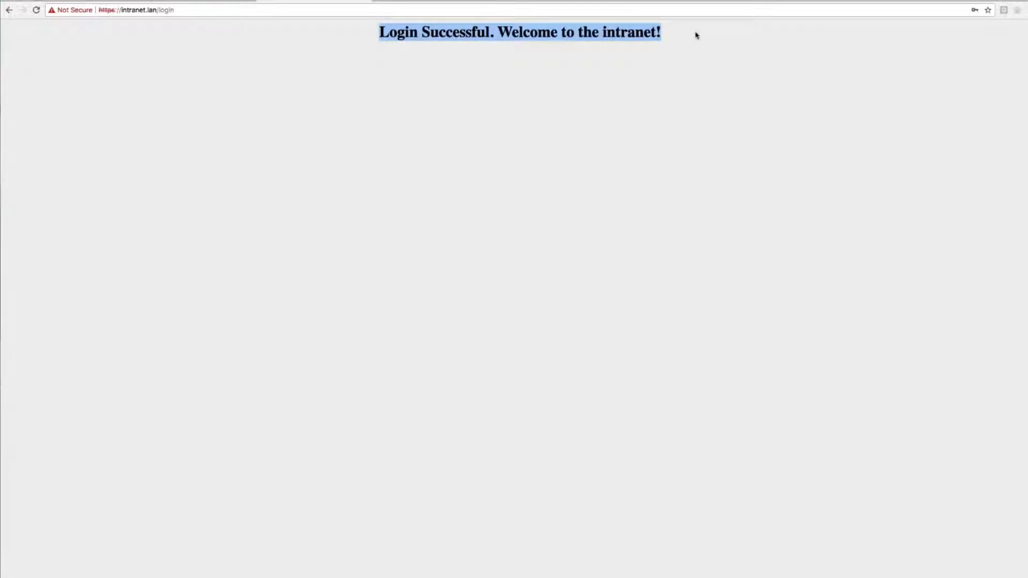
click(695, 32)
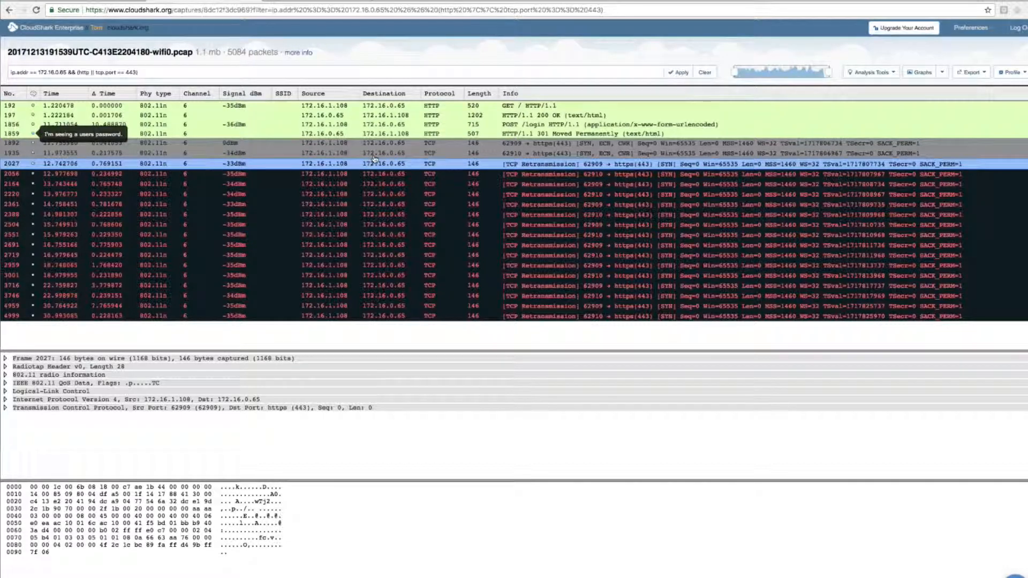
click(375, 175)
click(390, 164)
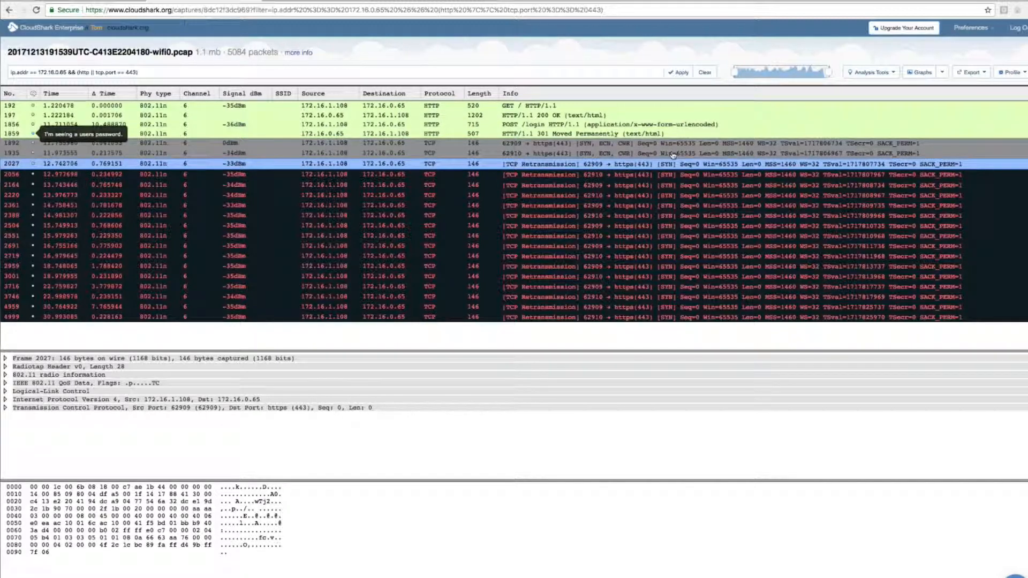
Step: Switch to Aerohive and open the default user profile of the aerohive_wireless SSID in the CloudShark-policy network policy
click(85, 1)
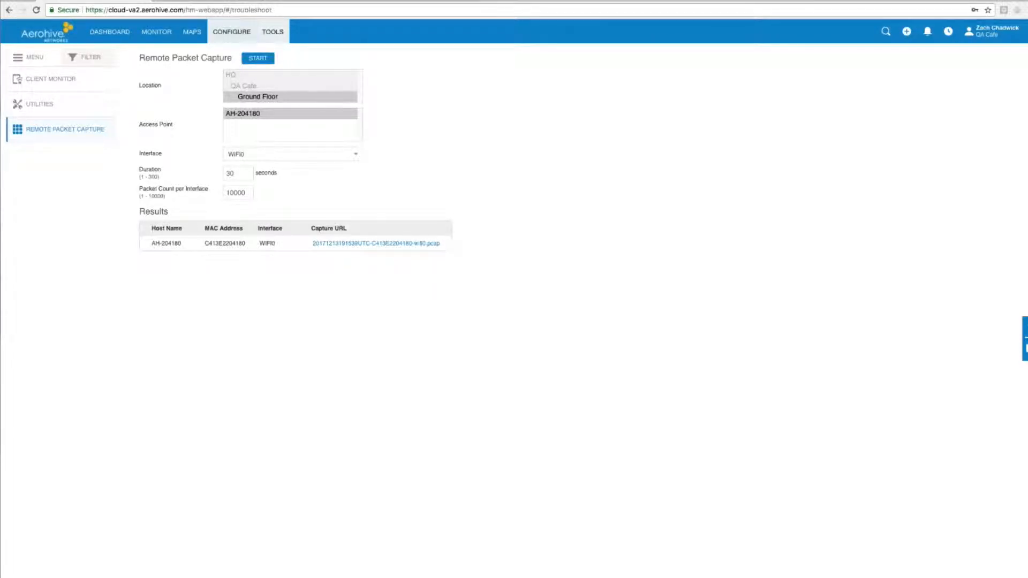
click(231, 32)
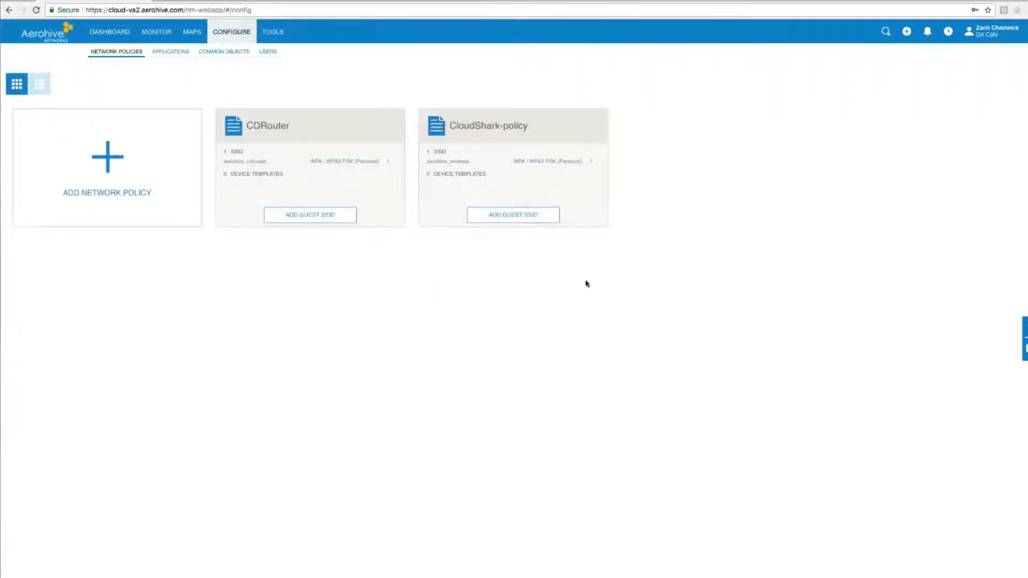
mouse_move(453, 126)
click(457, 135)
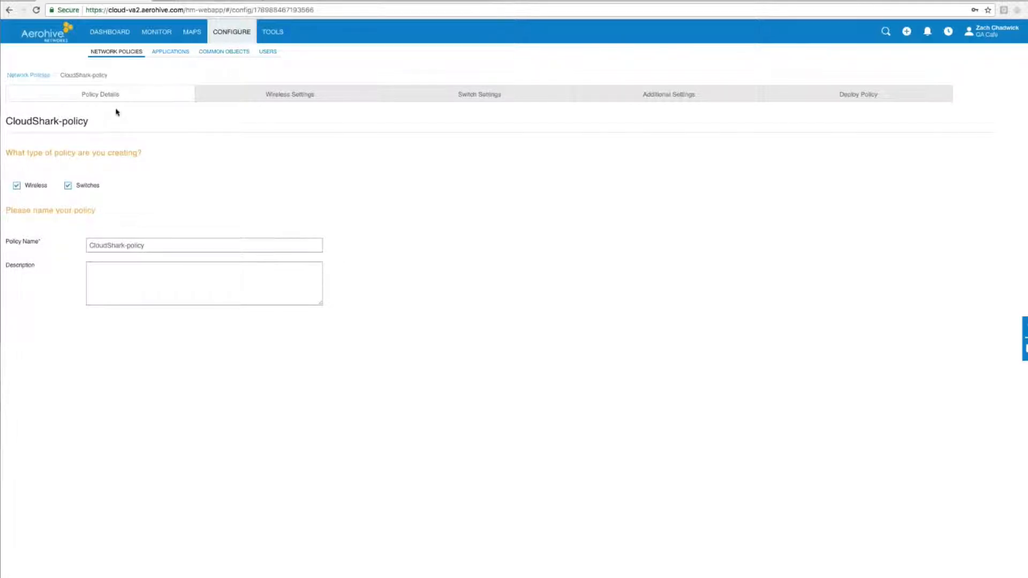
click(273, 97)
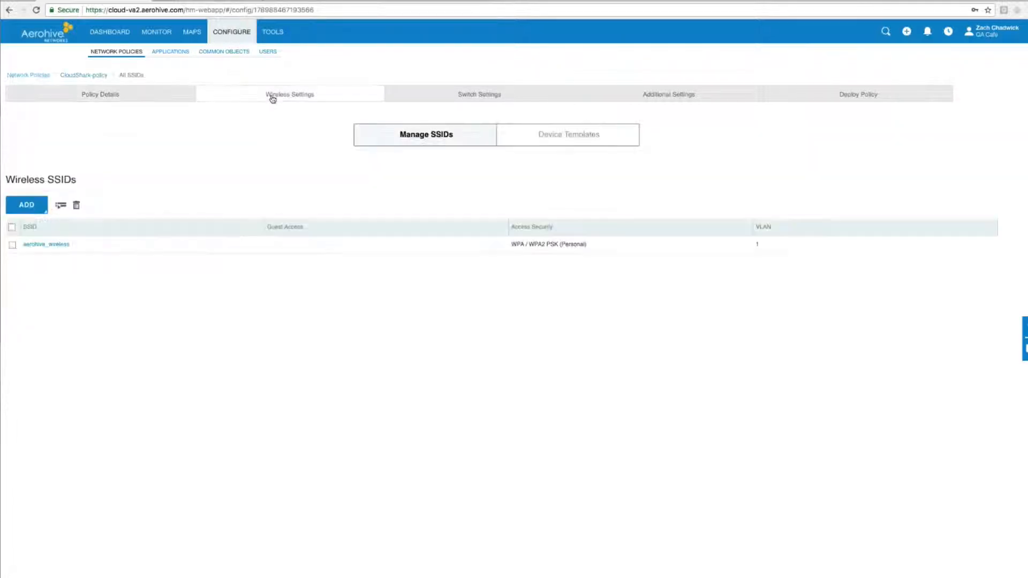
click(51, 246)
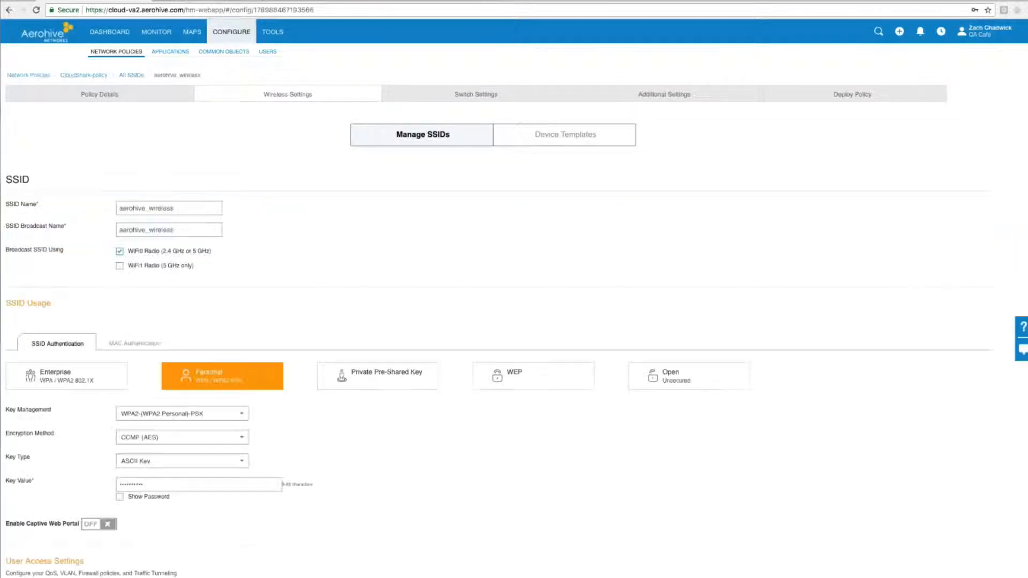
scroll(290, 119, down, 5)
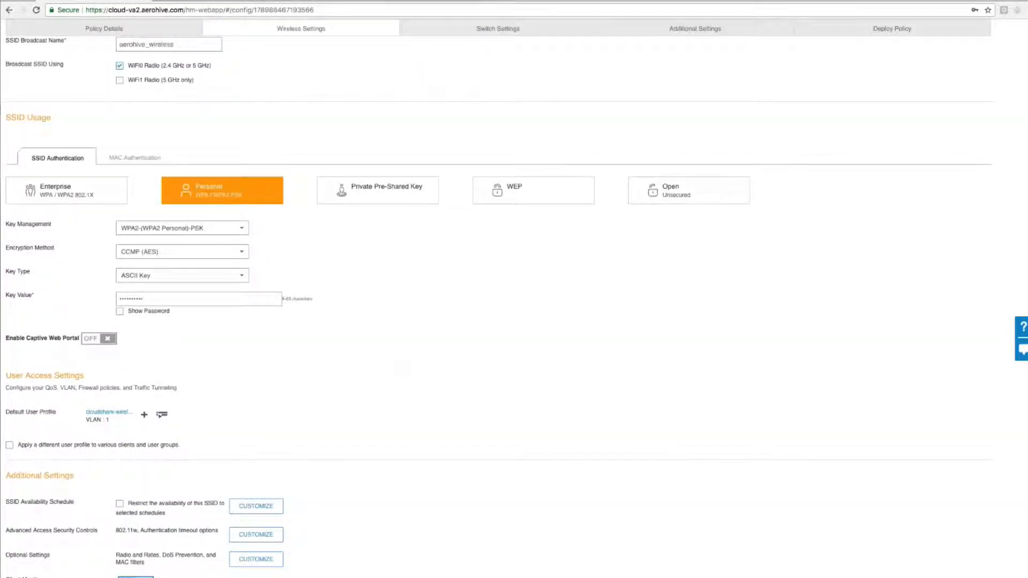
click(130, 412)
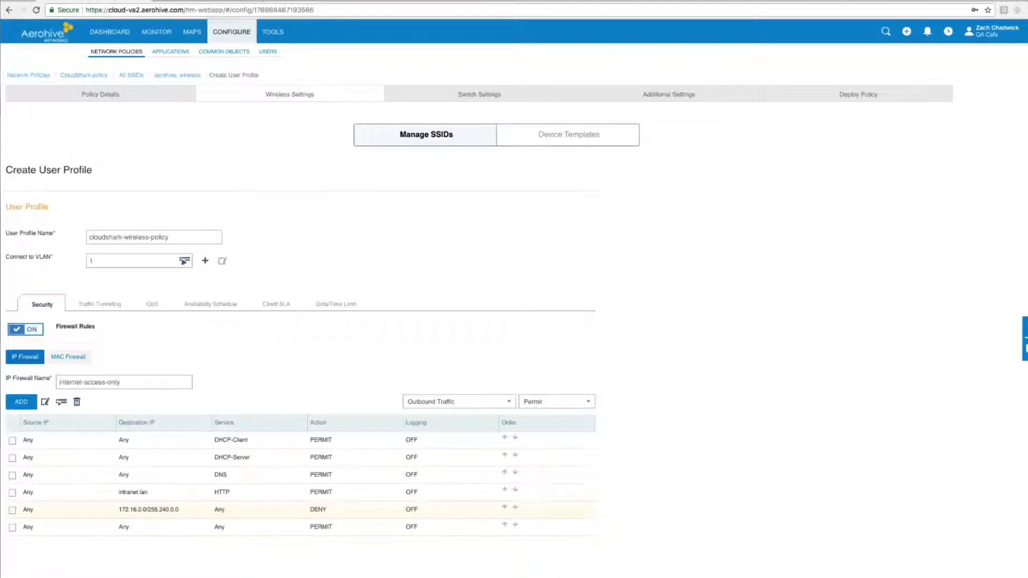
Step: Examine the firewall rule that denies any service to 172.16.0.0/255.240.0.0
drag(118, 509, 178, 509)
click(12, 510)
click(11, 509)
click(11, 511)
Step: Start a new outbound IP firewall rule and set its service to HTTPS
click(29, 405)
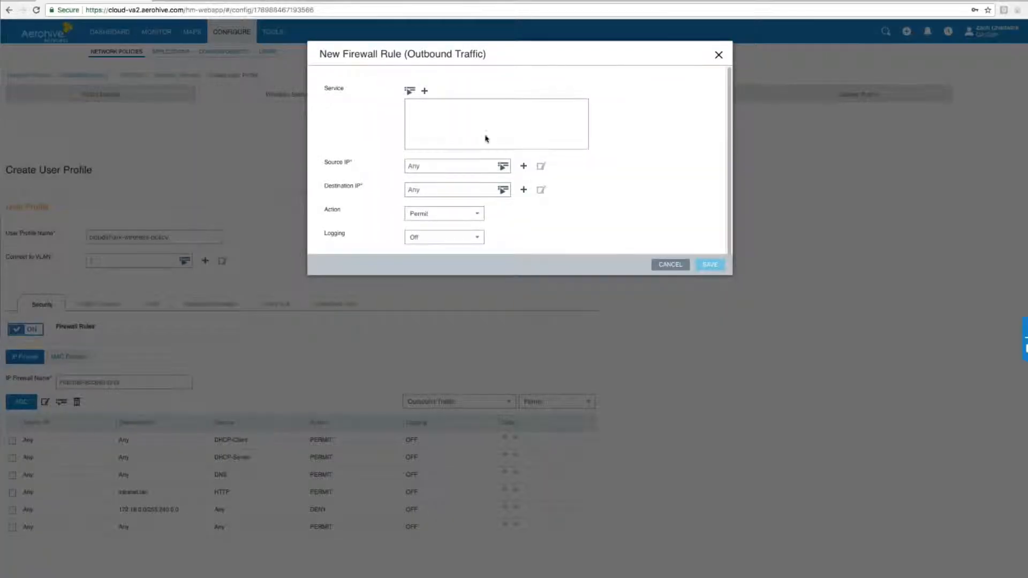
click(409, 91)
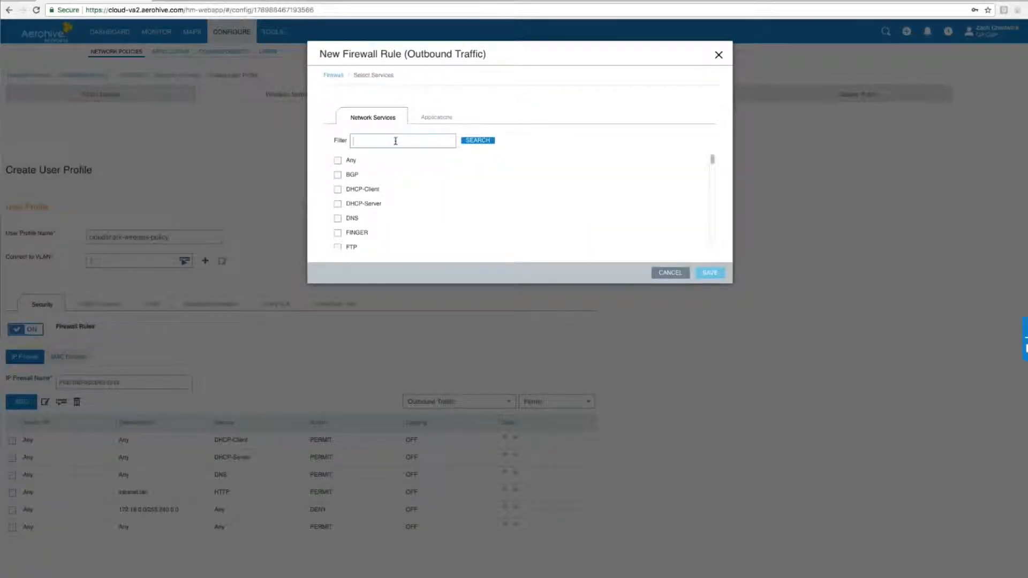
text(https)
click(371, 160)
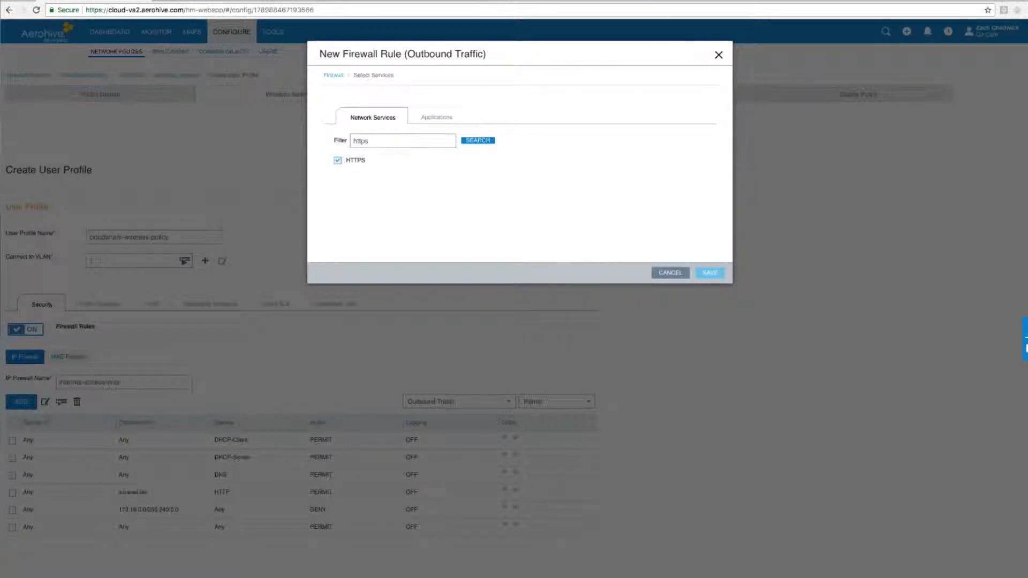
click(709, 272)
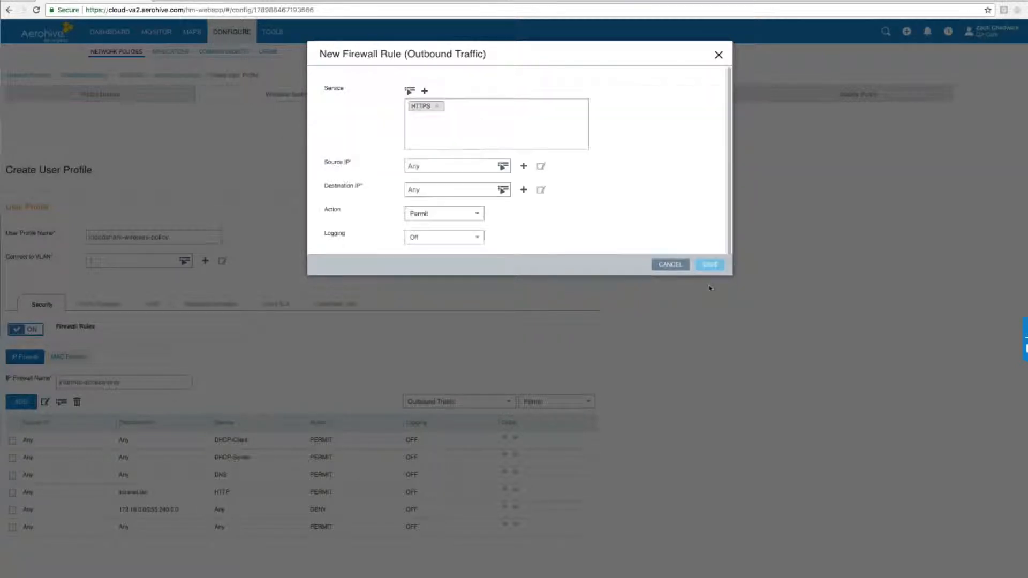
Step: Set the HTTPS rule's destination to intranet.lan and save it with the Permit action
click(503, 190)
scroll(427, 235, down, 5)
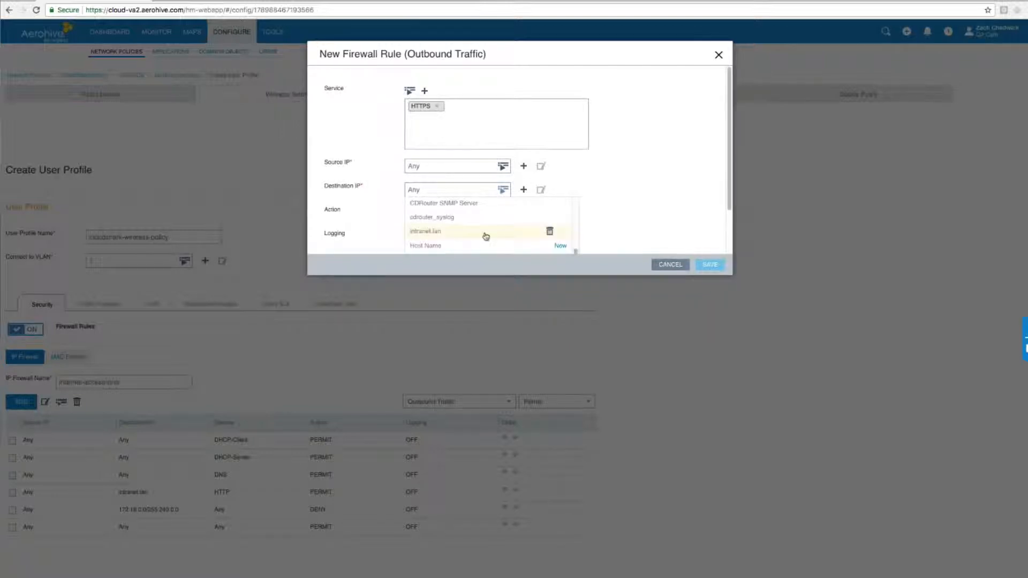
click(427, 233)
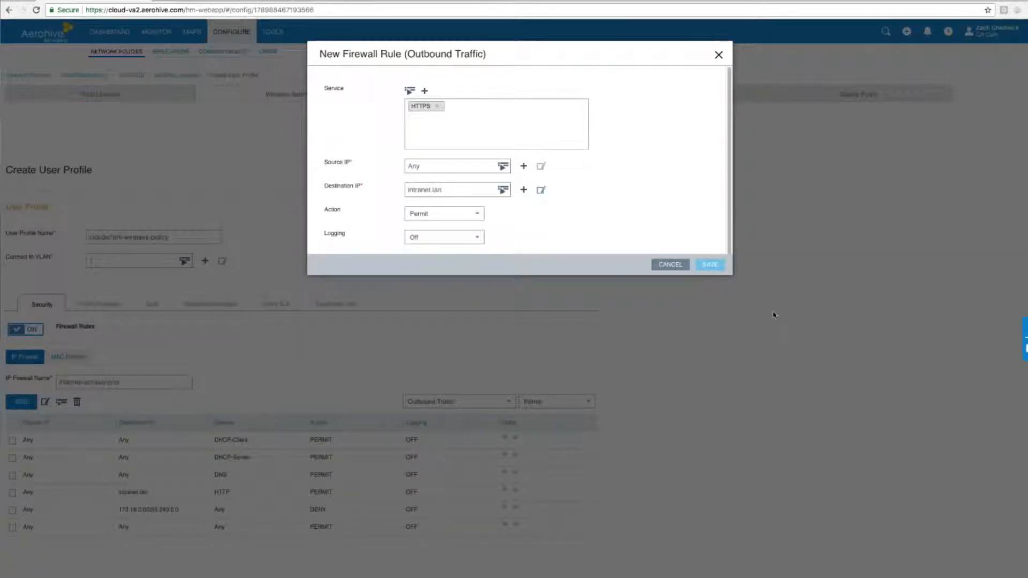
click(709, 265)
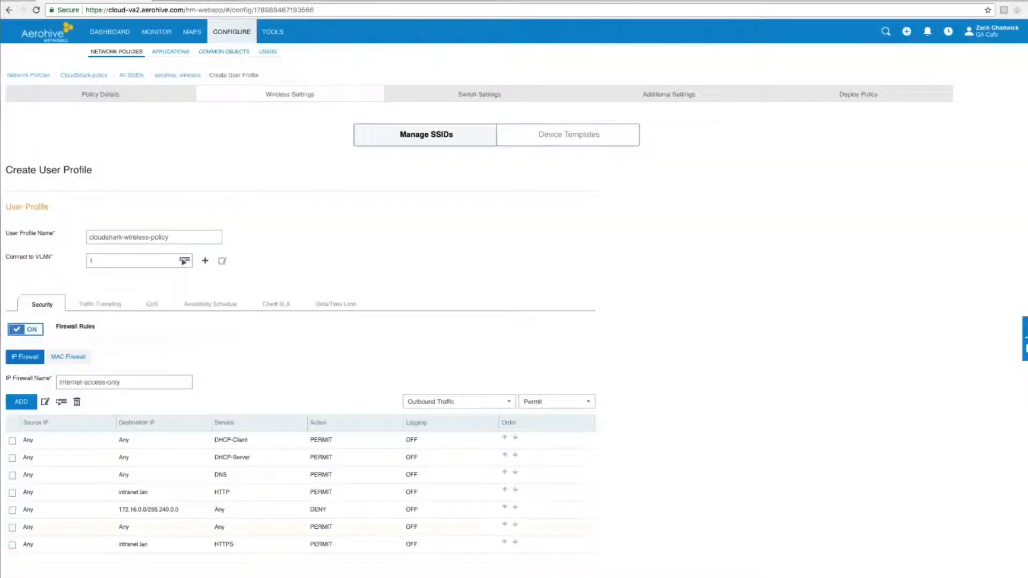
Step: Move the intranet.lan HTTPS rule above the 172.16.0.0/255.240.0.0 deny rule and save the user profile
click(503, 542)
click(504, 525)
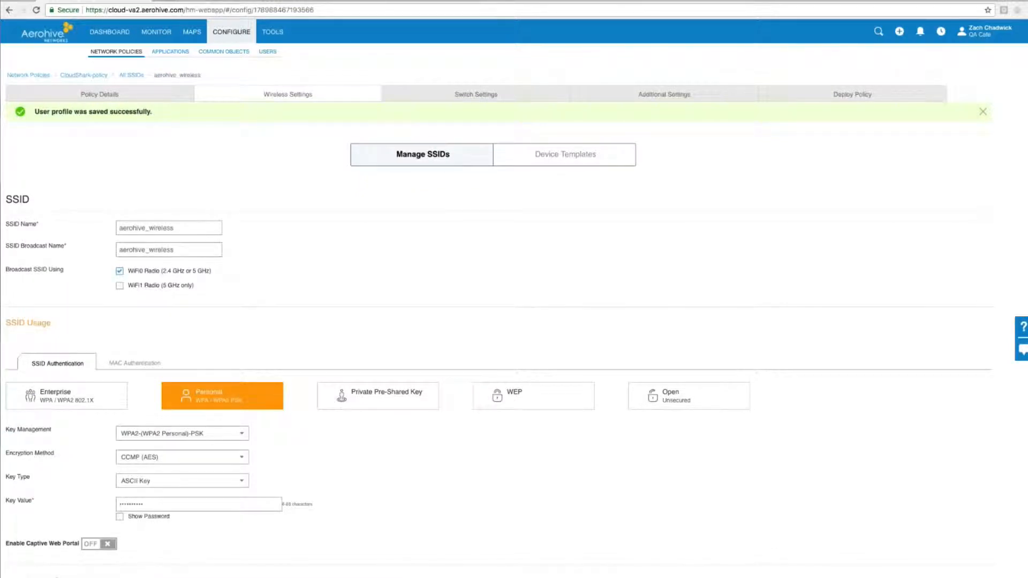
Step: Deploy the network policy to access point AH-204180 with a Delta Configuration Update
click(833, 99)
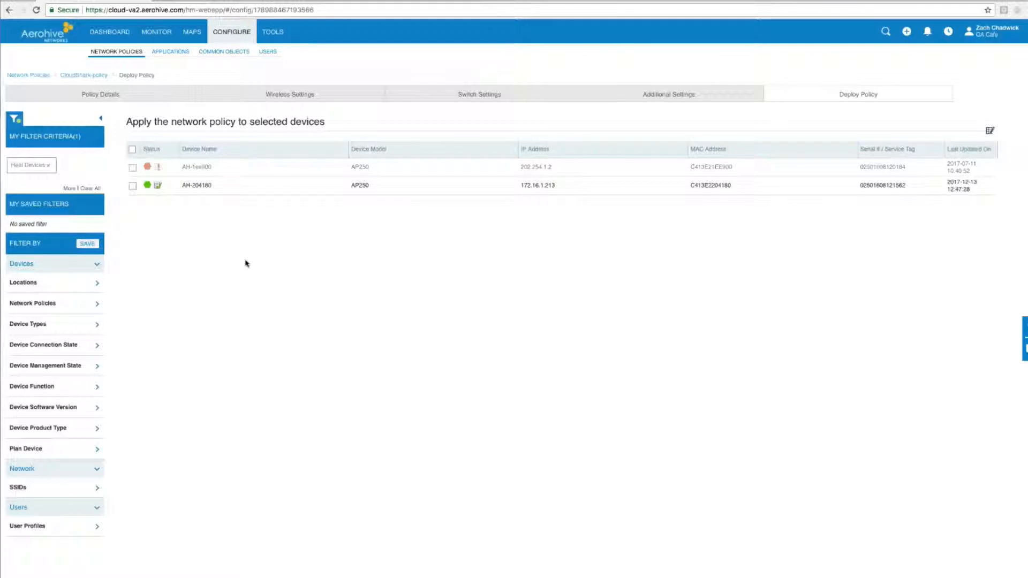
click(132, 186)
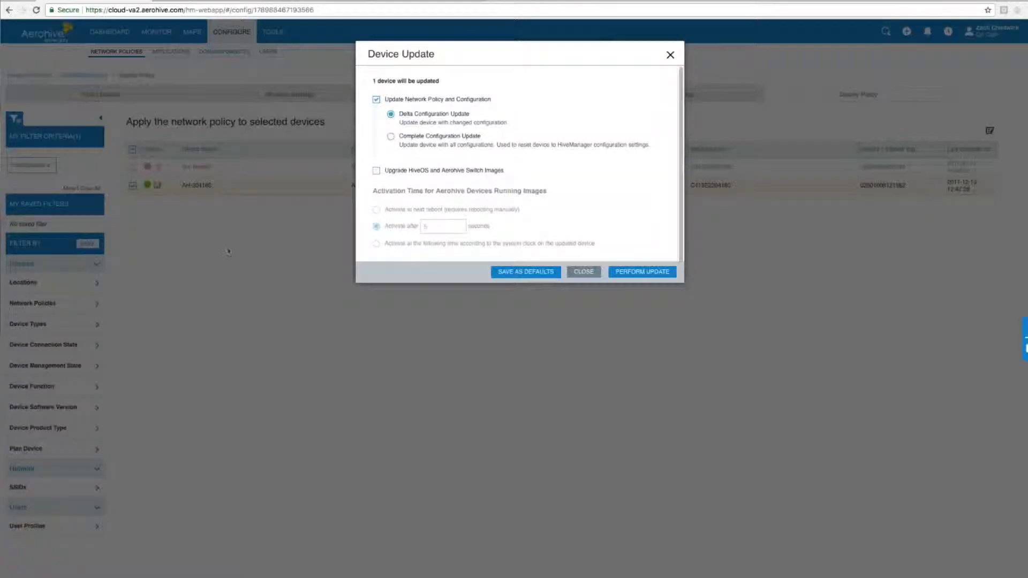
click(641, 272)
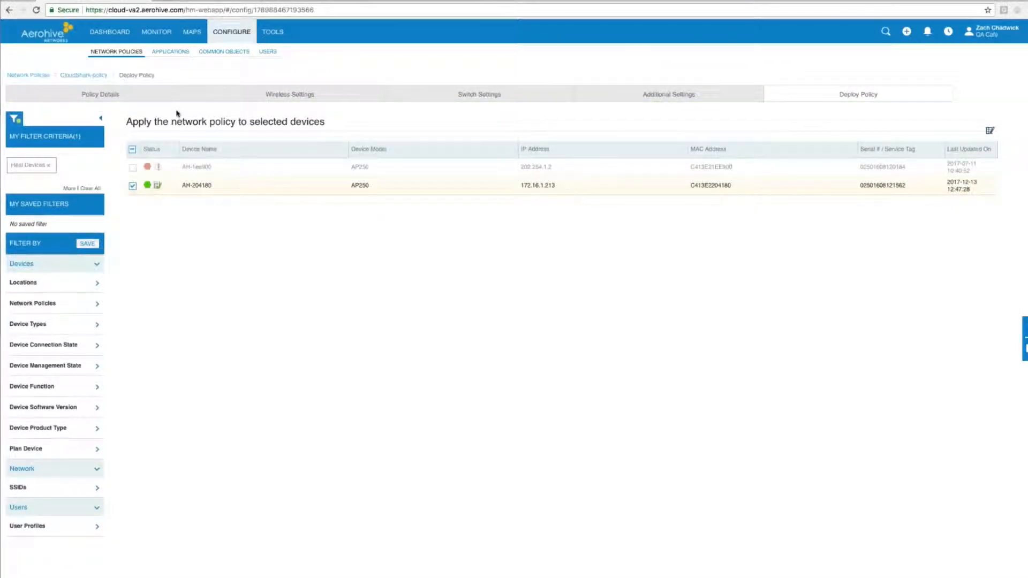
Step: Run a 30-second remote packet capture on access point AH-204180's WiFi0 interface and open the new capture in CloudShark
click(273, 32)
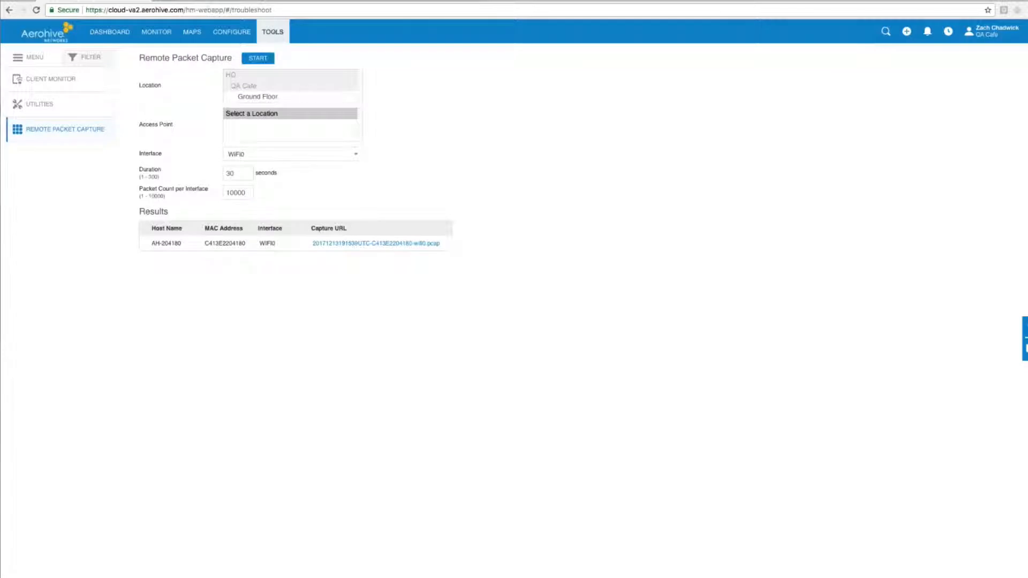
click(301, 99)
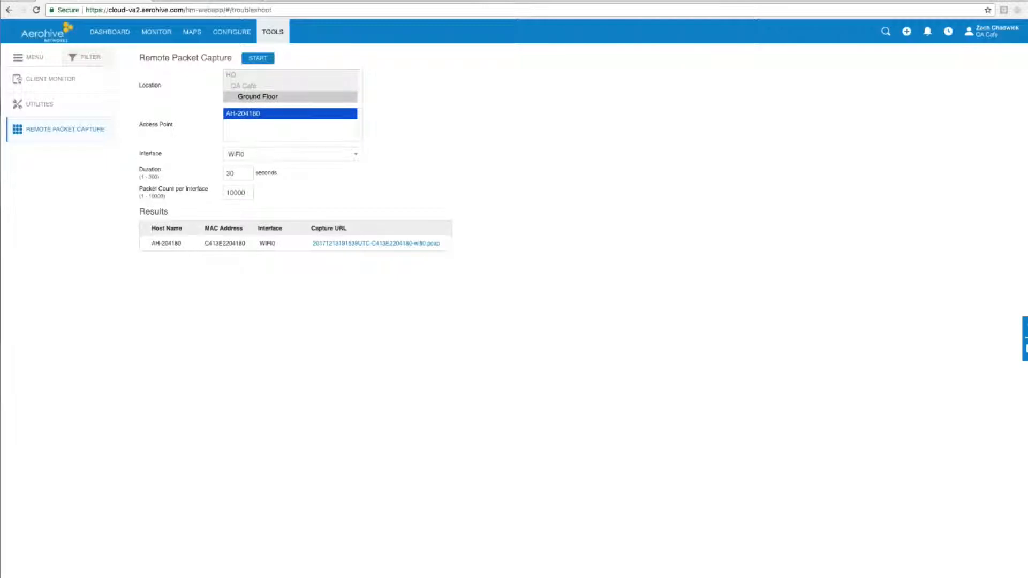
click(241, 173)
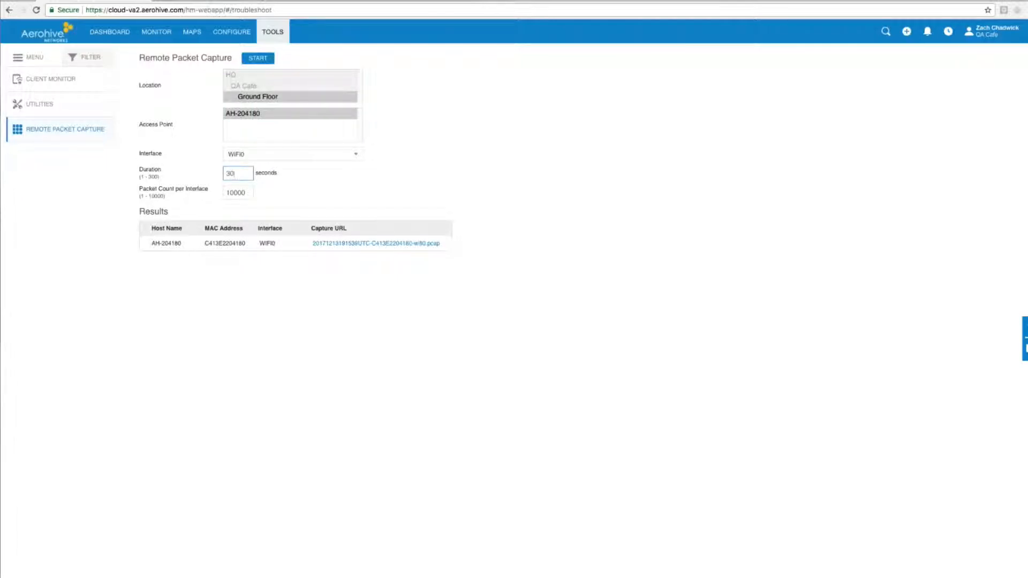
click(257, 58)
click(436, 243)
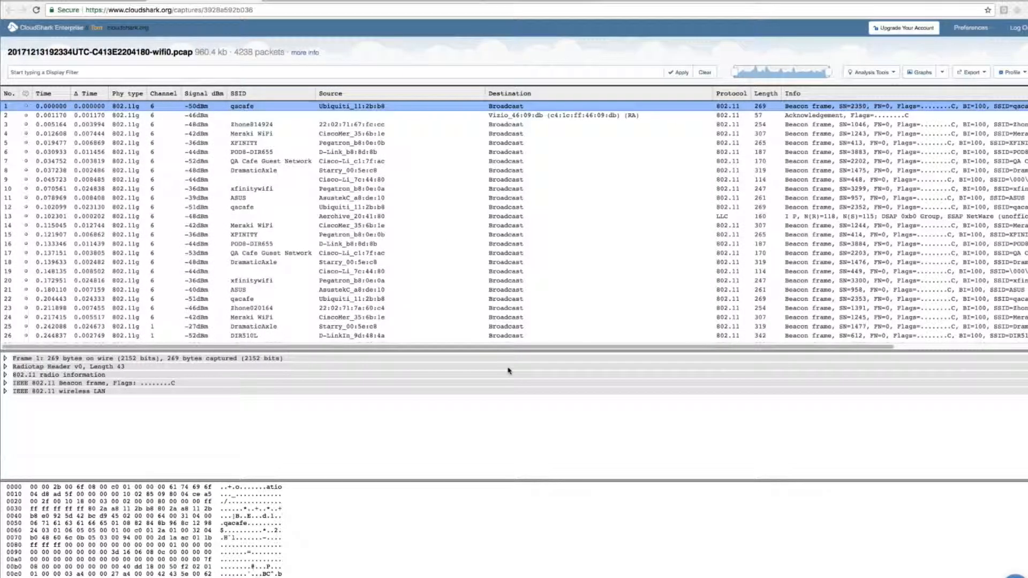
Step: List the capture's network endpoints and filter the packets to address 172.16.0.65
click(888, 73)
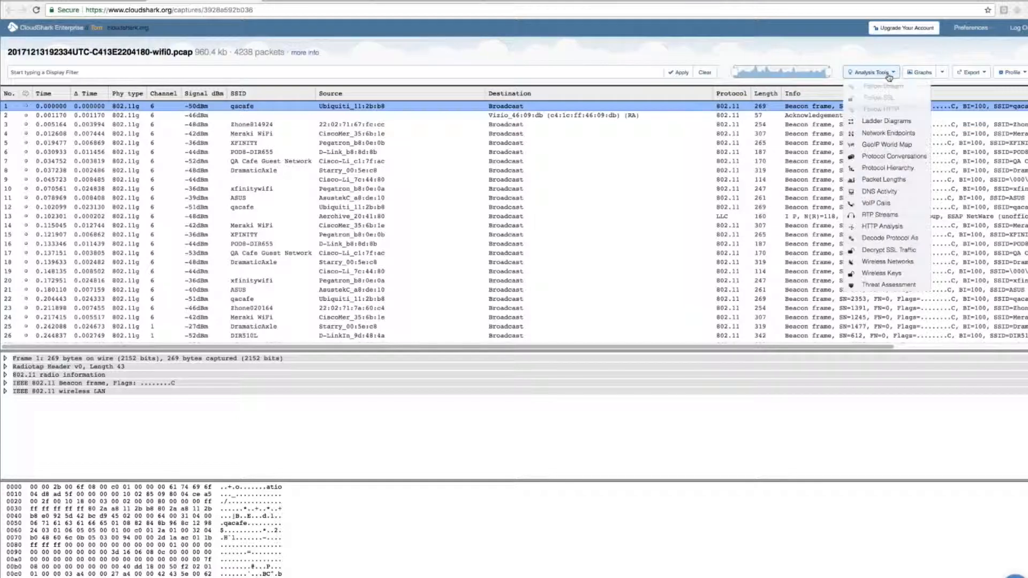
click(897, 136)
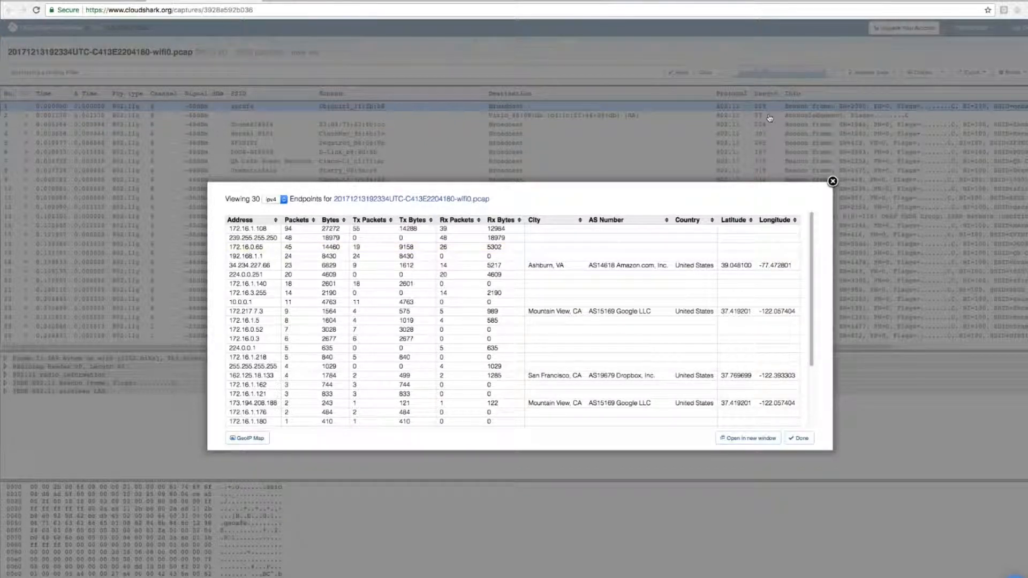
click(273, 250)
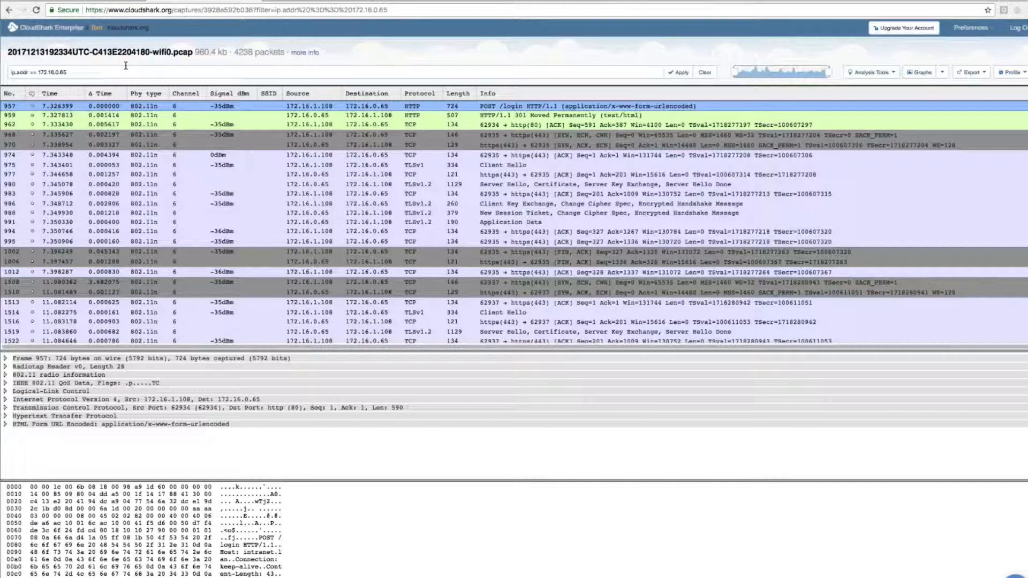
Step: Extend the display filter to ip.addr == 172.16.0.65 && (http || ssl) and apply it
text(&& (http || ssl))
click(685, 74)
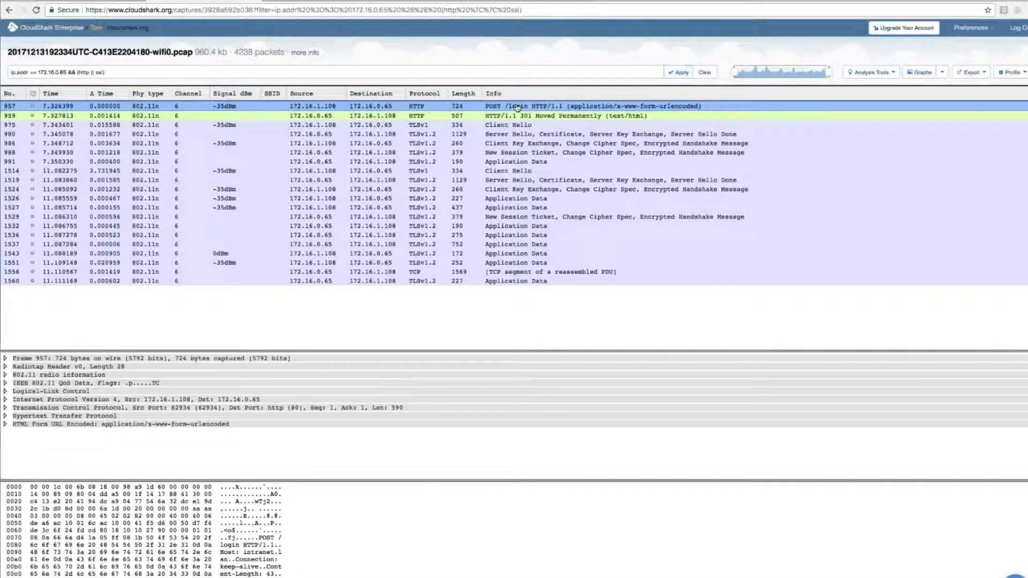
Step: Follow the TCP stream of the 301 Moved Permanently packet, examine the submitted login credentials, and close the stream view
click(378, 116)
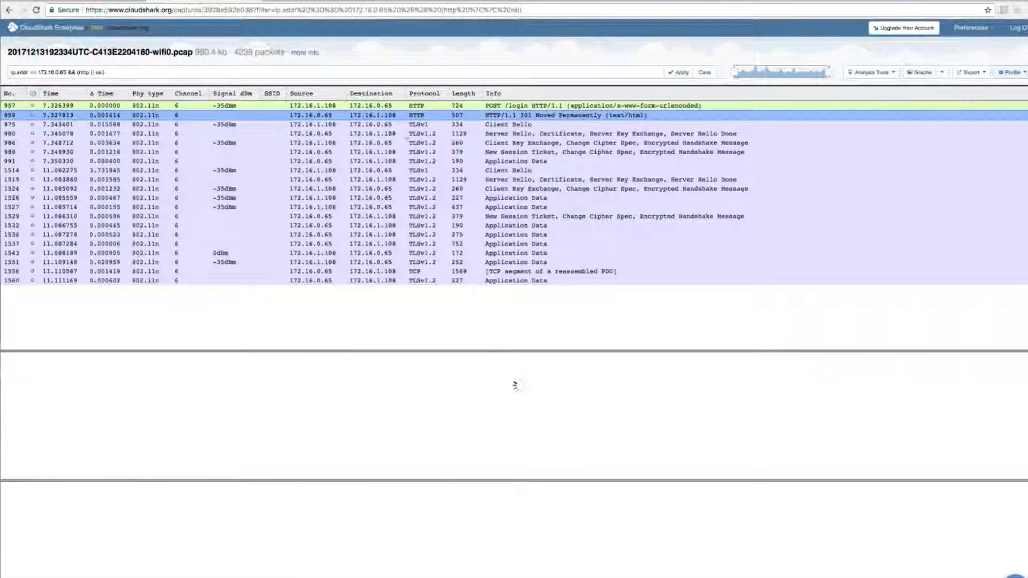
click(891, 75)
click(886, 90)
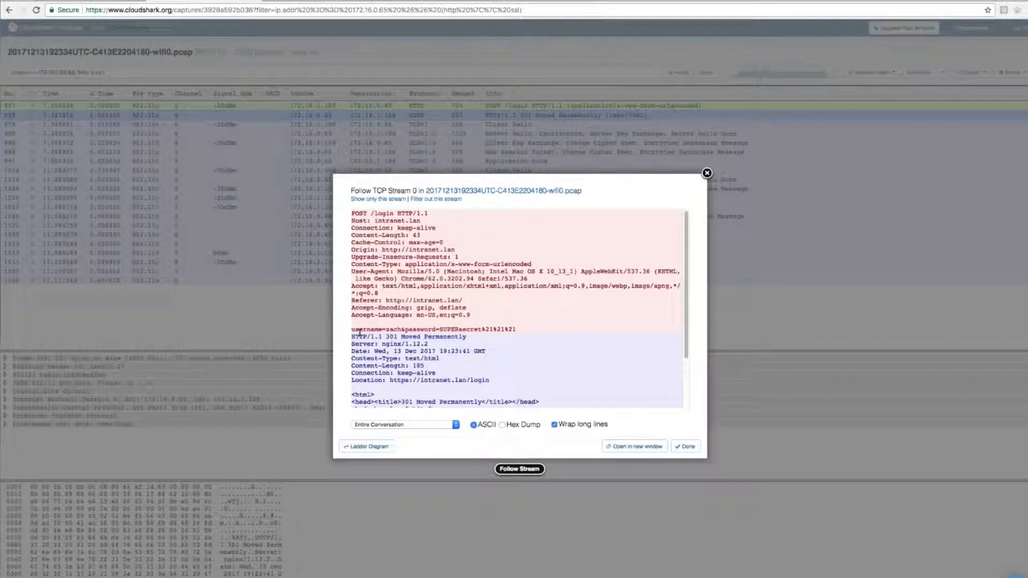
drag(352, 329, 402, 332)
click(411, 332)
drag(443, 331, 507, 332)
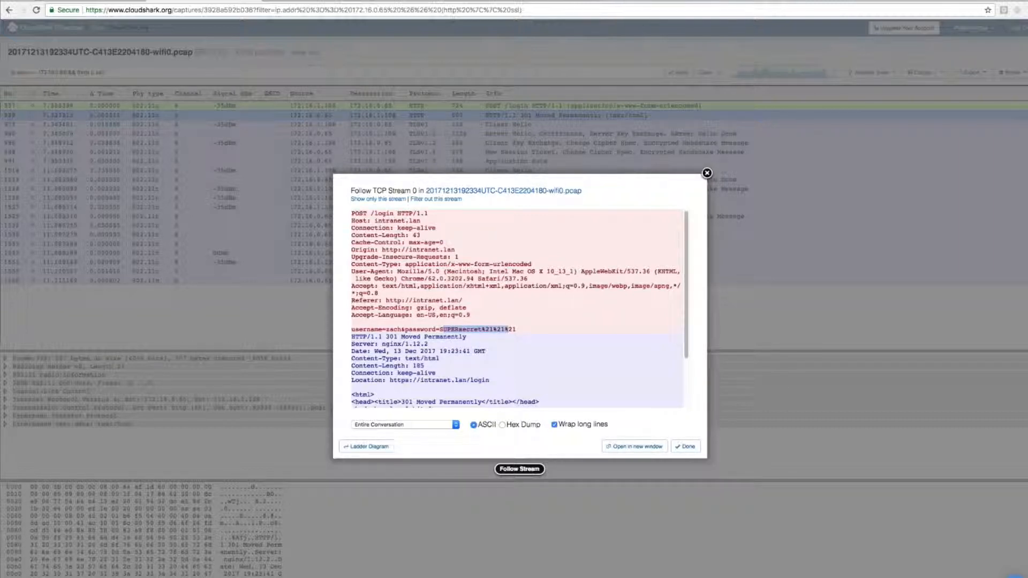
click(528, 329)
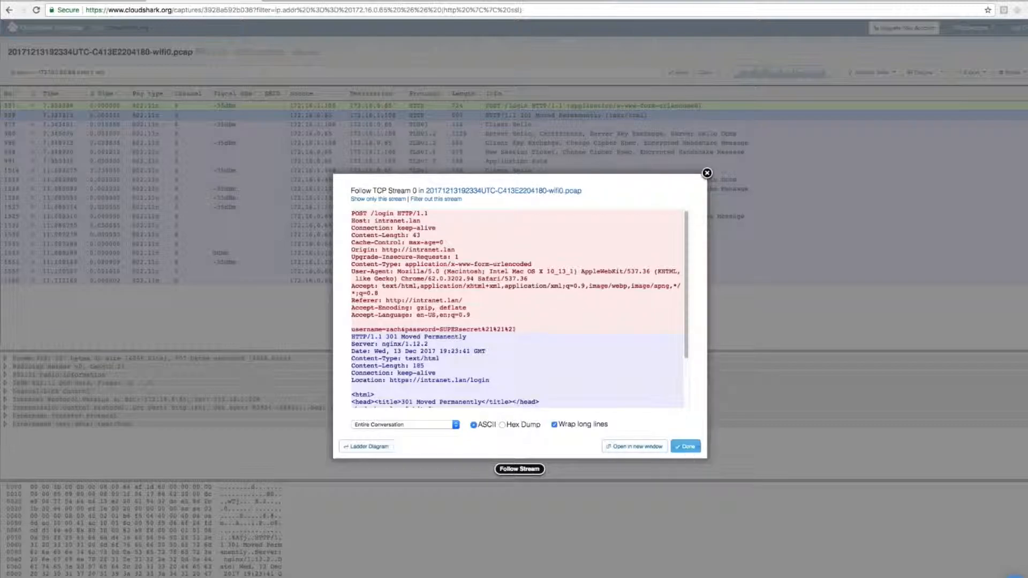
click(686, 446)
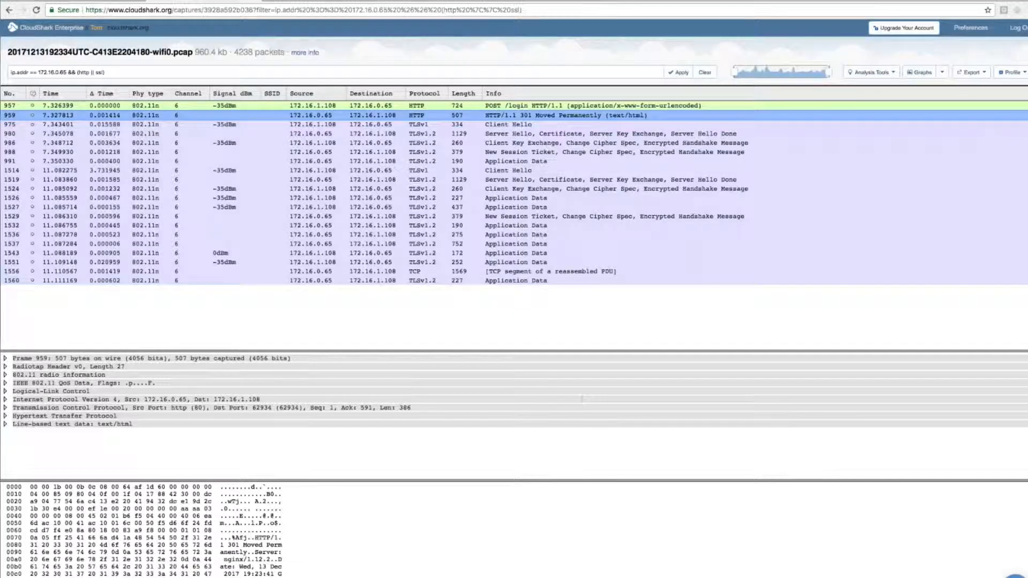
Step: Apply the HTTP column preset to the packet list and save the decode profile
click(282, 124)
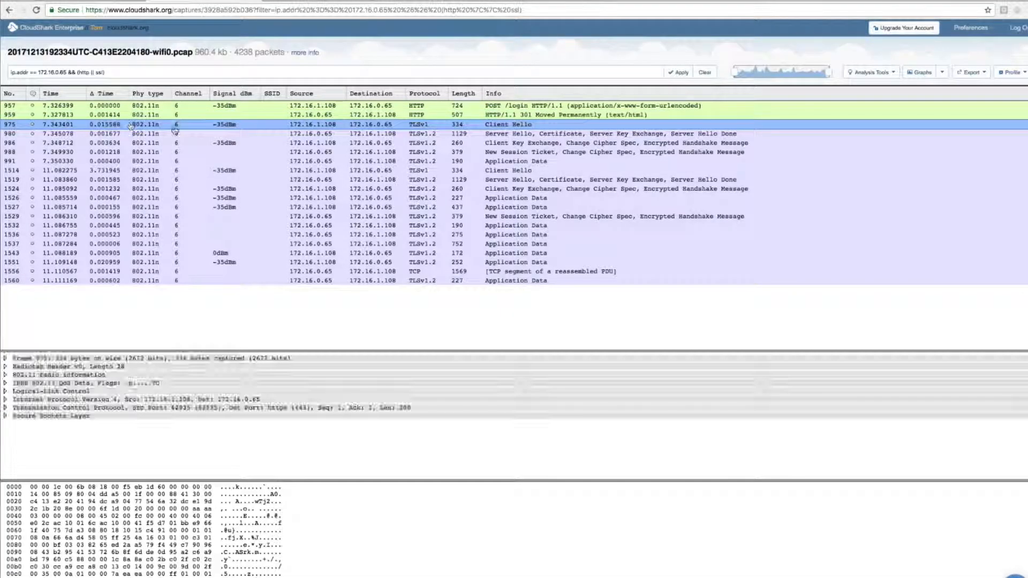
click(1020, 75)
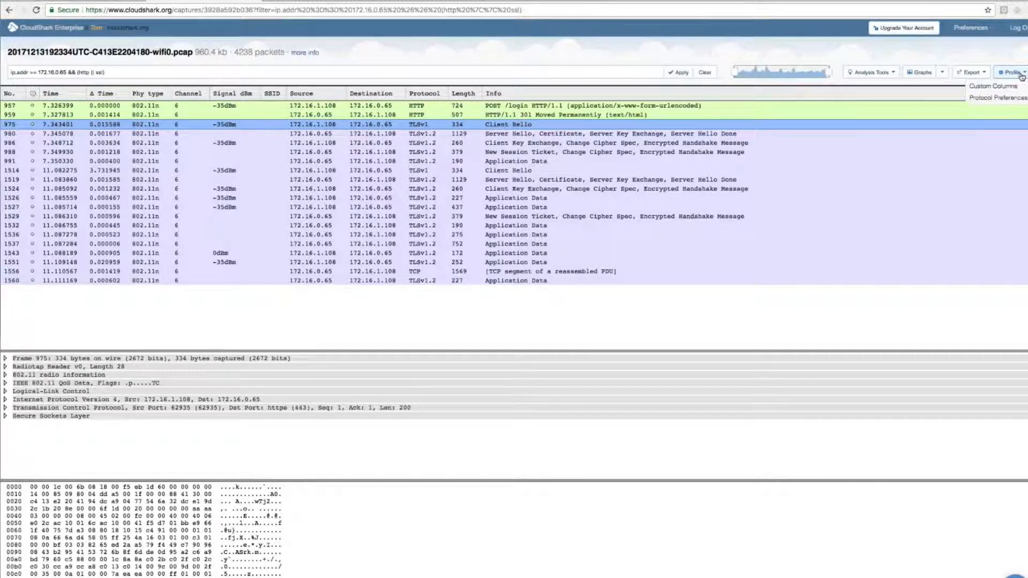
click(996, 86)
click(684, 179)
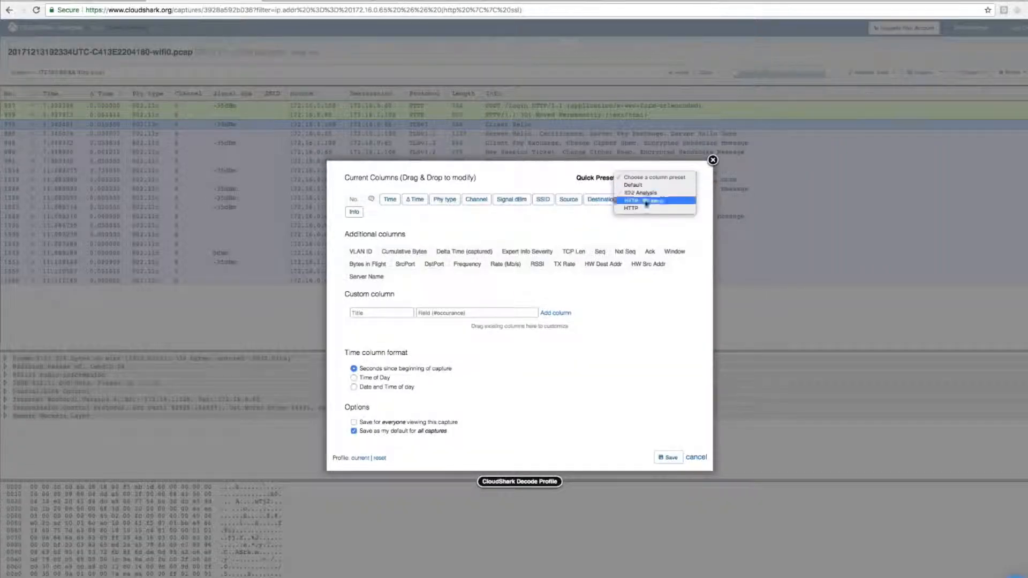
click(645, 209)
click(666, 458)
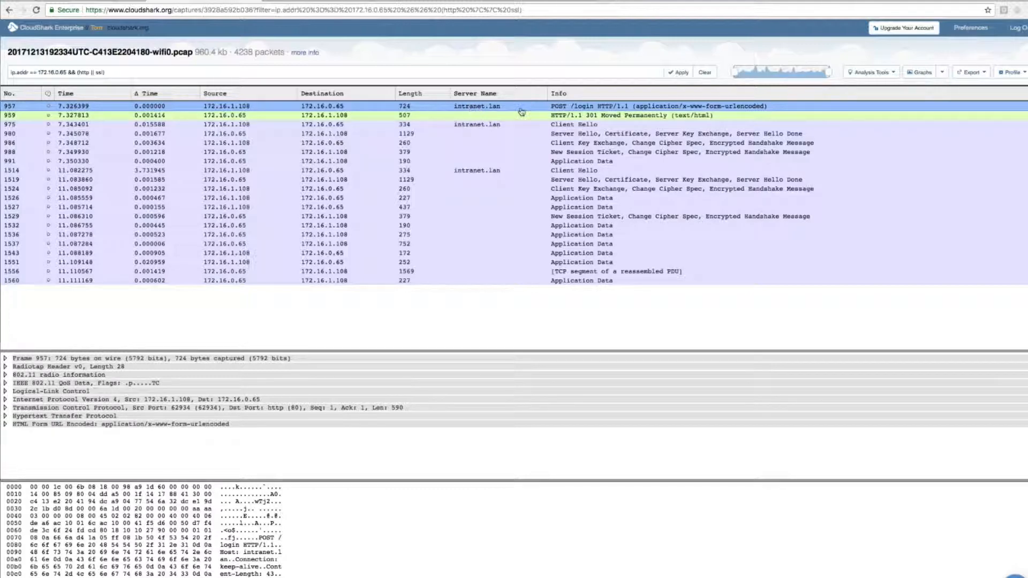
Step: Examine the server name in Client Hello packets 975 and 1514 and the encrypted application data in packet 1526
click(490, 136)
click(490, 126)
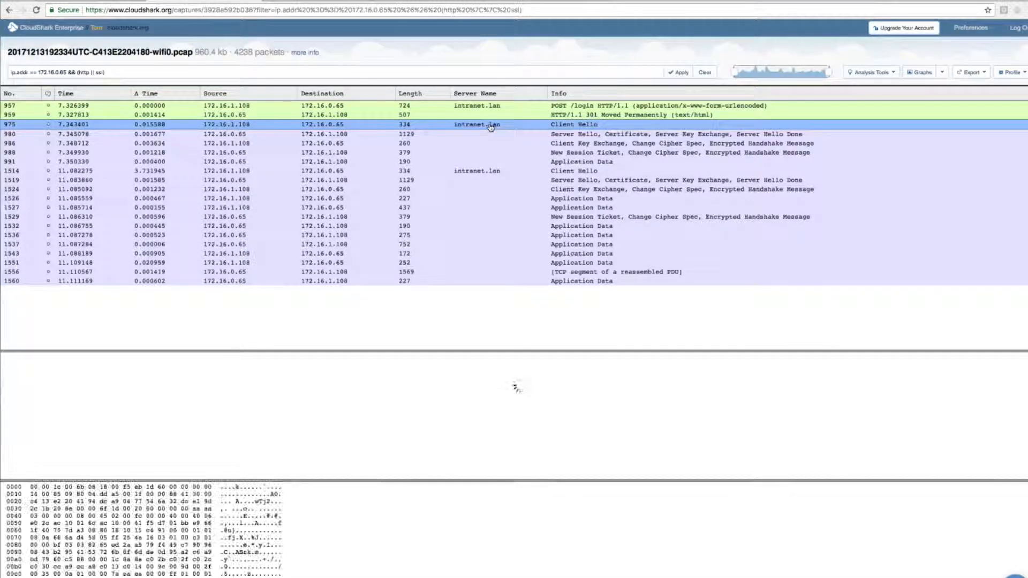
click(494, 172)
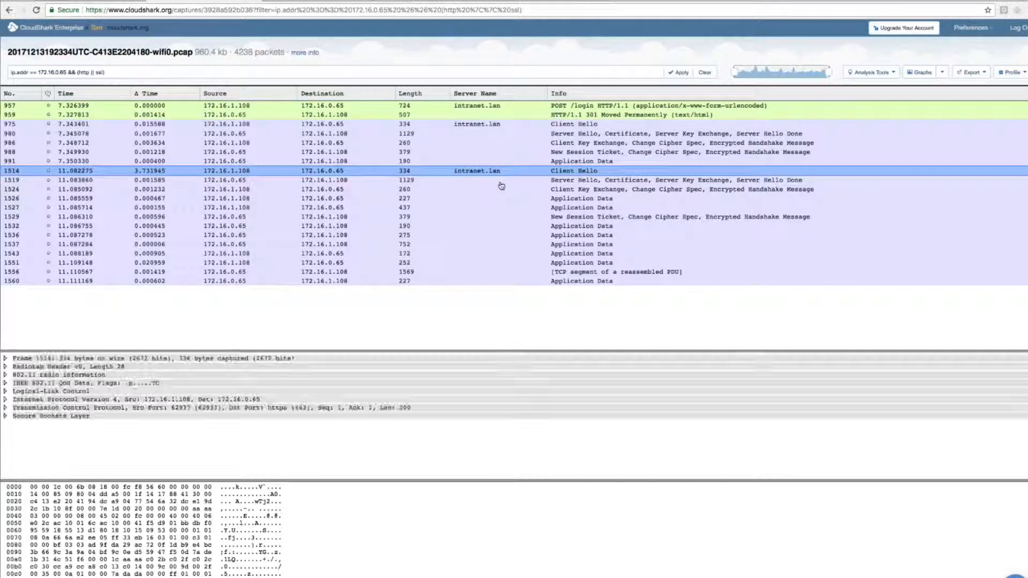
click(182, 417)
click(137, 425)
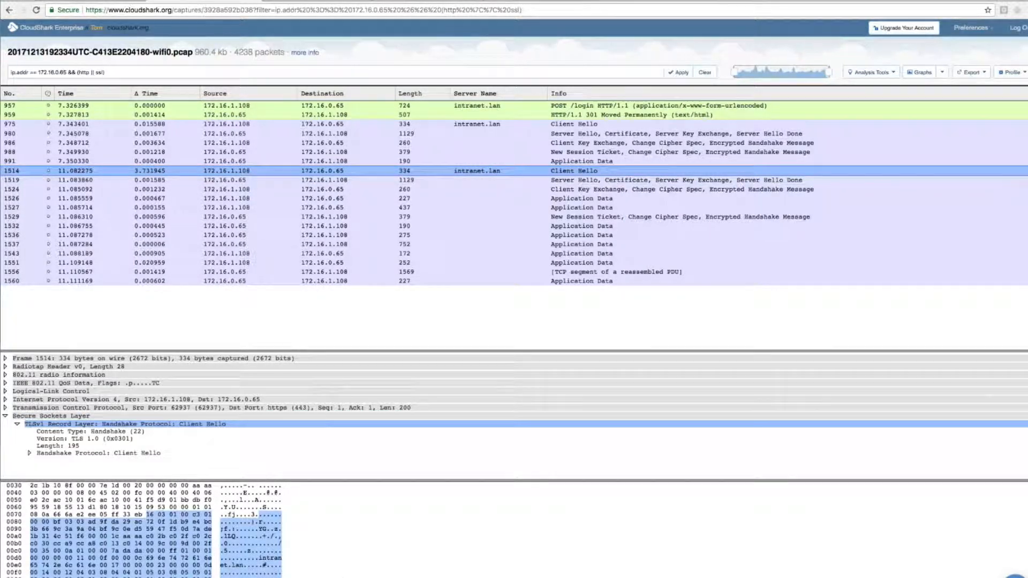
click(584, 199)
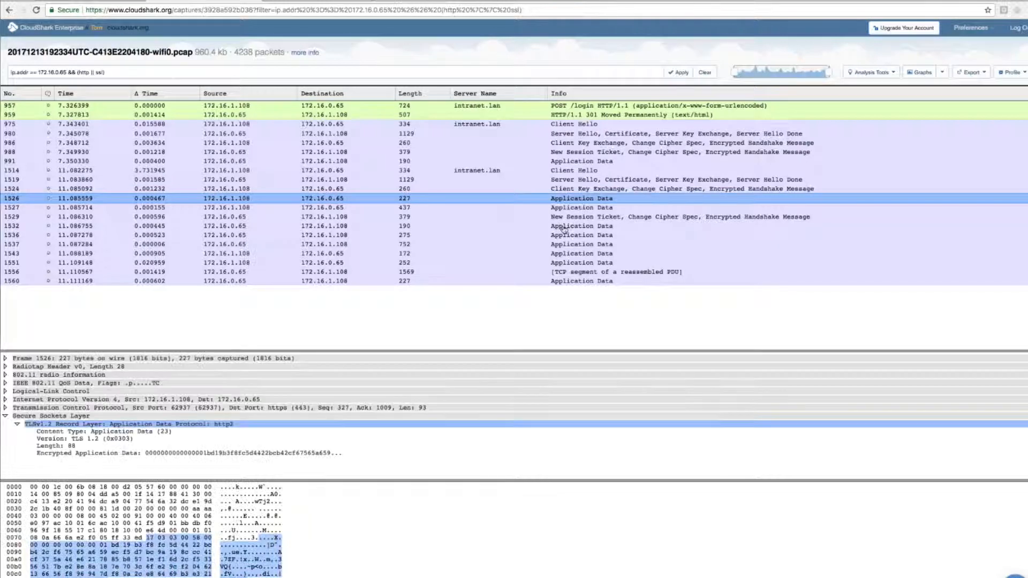
click(89, 453)
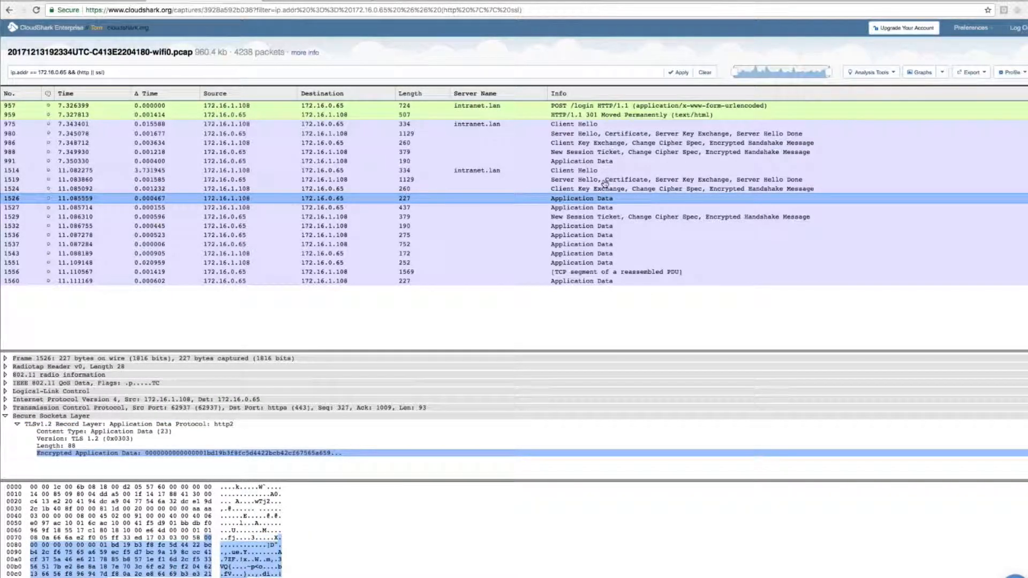
Step: Review the first Client Hello, the login POST and the 301 redirect, and expand the POST's HTML form data
click(615, 127)
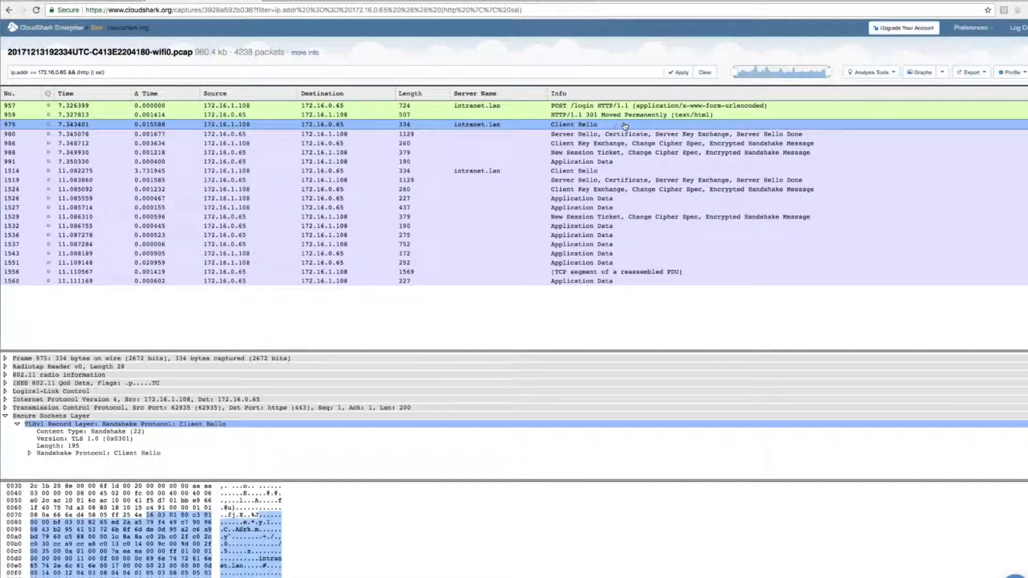
click(624, 107)
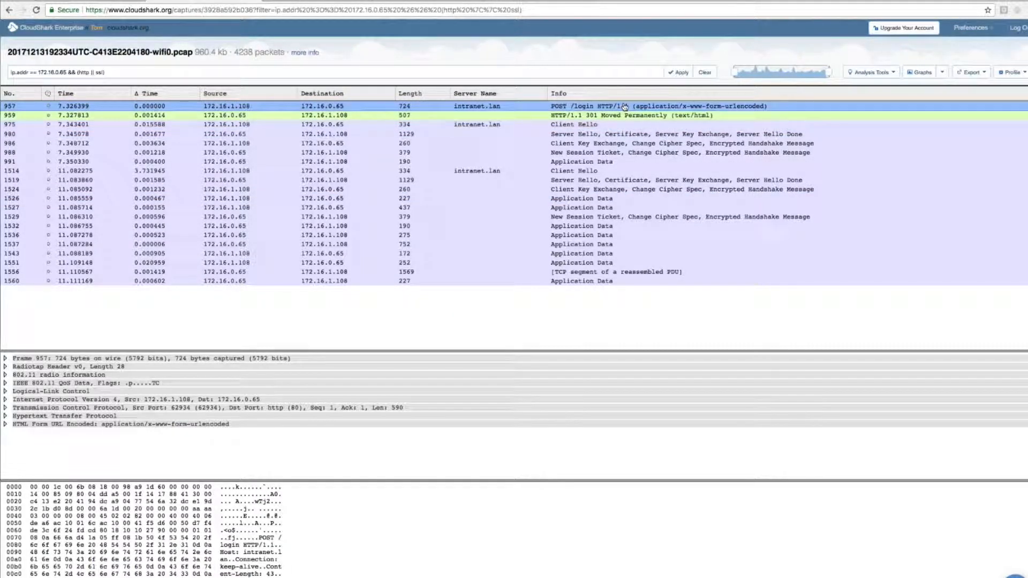
click(663, 114)
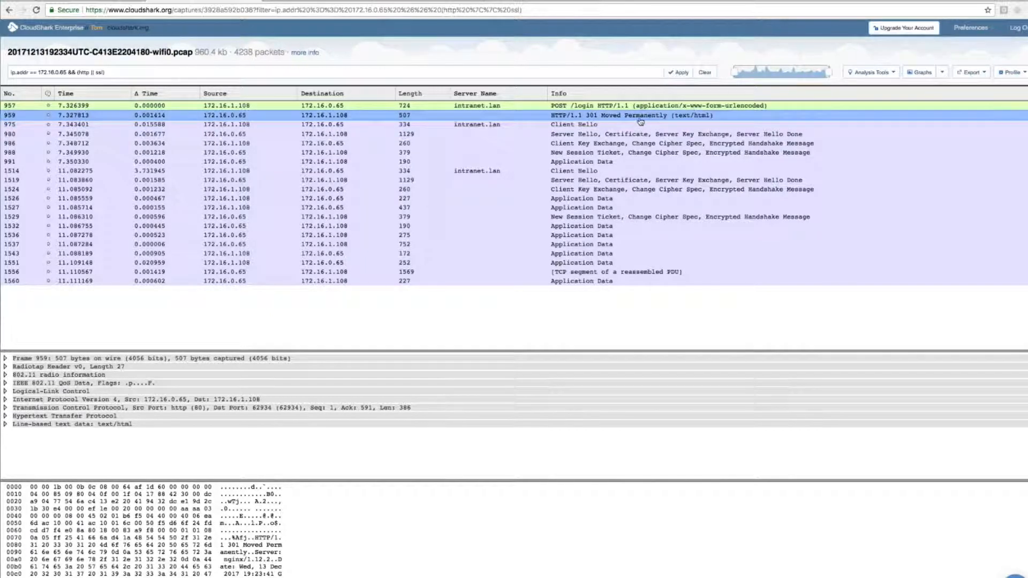
click(588, 106)
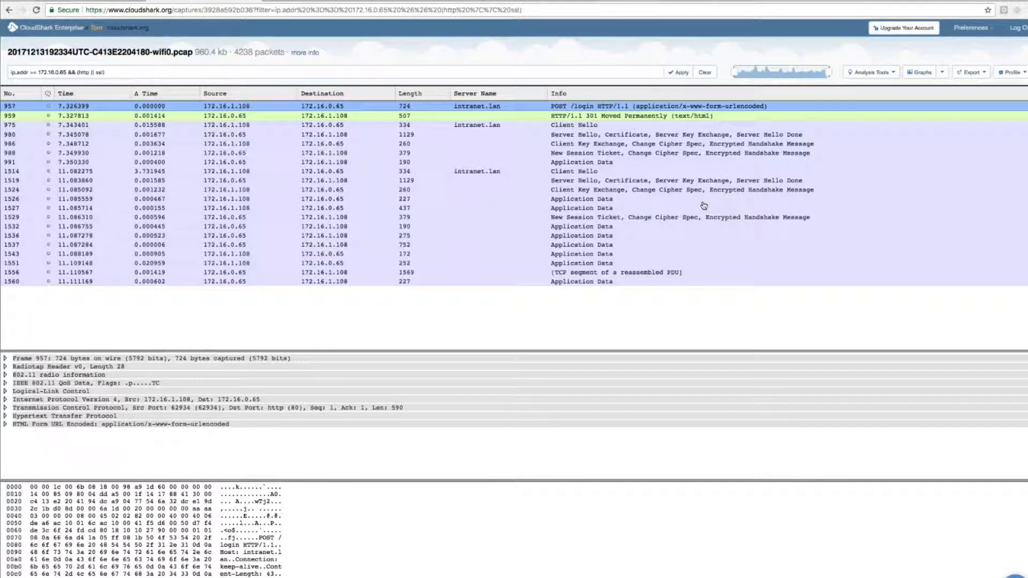
click(6, 424)
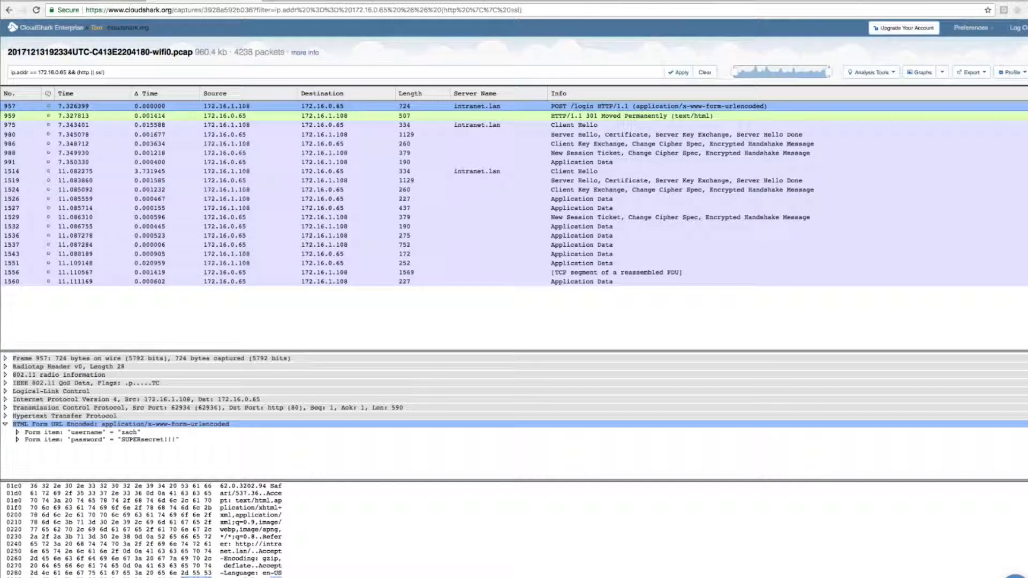
Step: Annotate POST packet 957 with the comment "This password is being sent in the clear!"
click(49, 109)
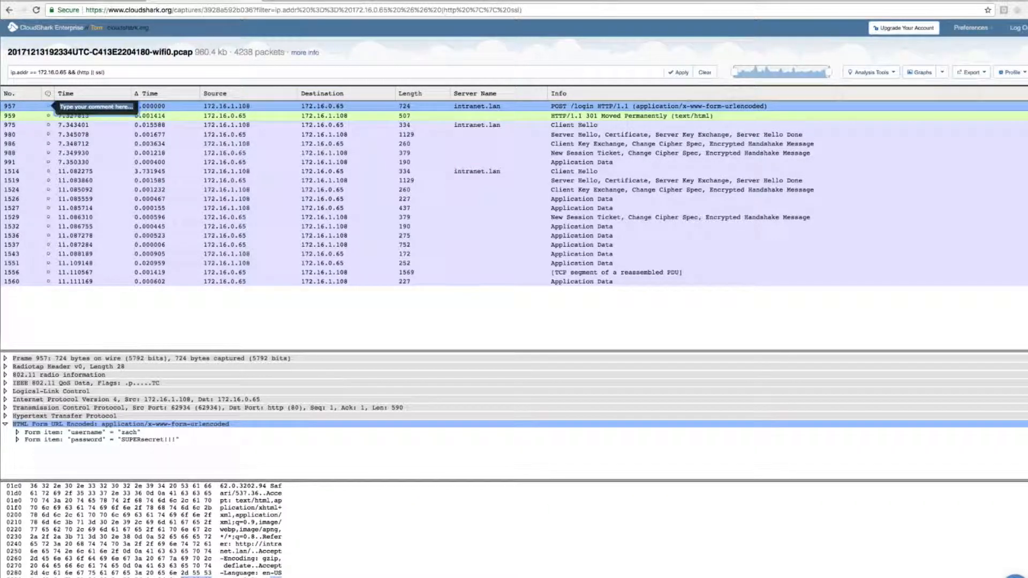
text(This pas)
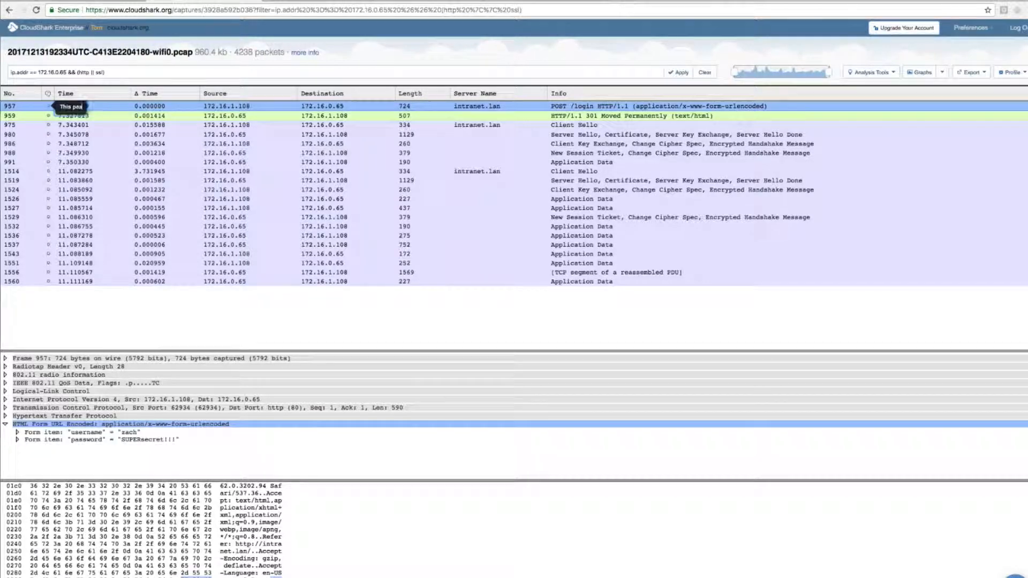
text(sword is b)
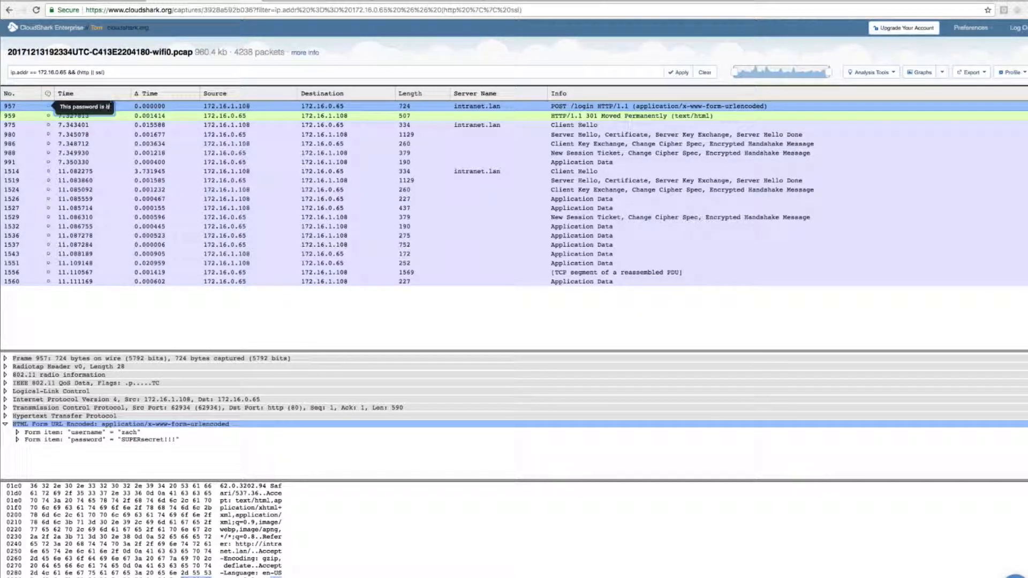
text(eing sent in the)
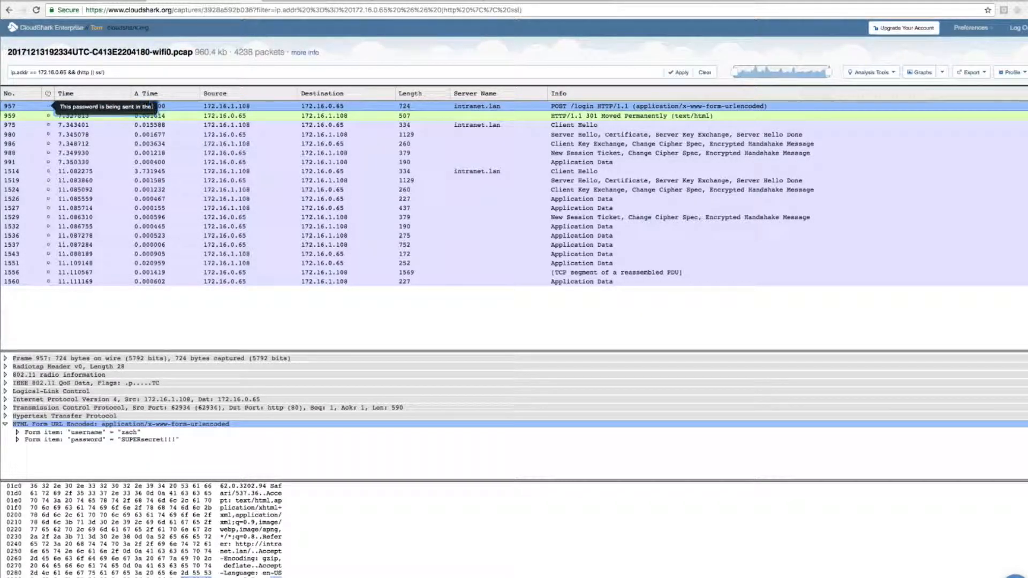
text( ilear!)
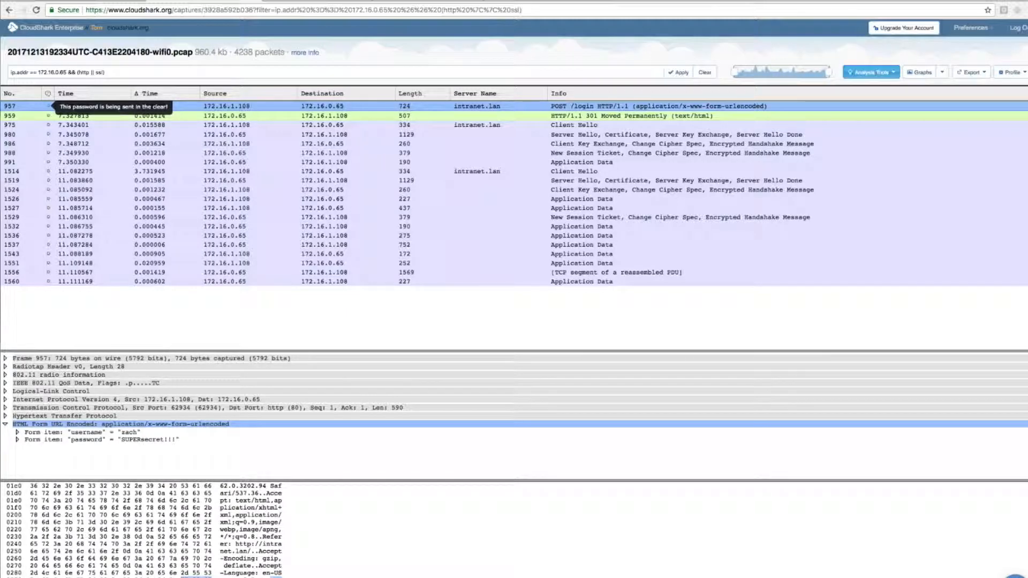
Step: Follow the TCP stream of packet 957, open it in its own window, and copy that page's URL
click(877, 75)
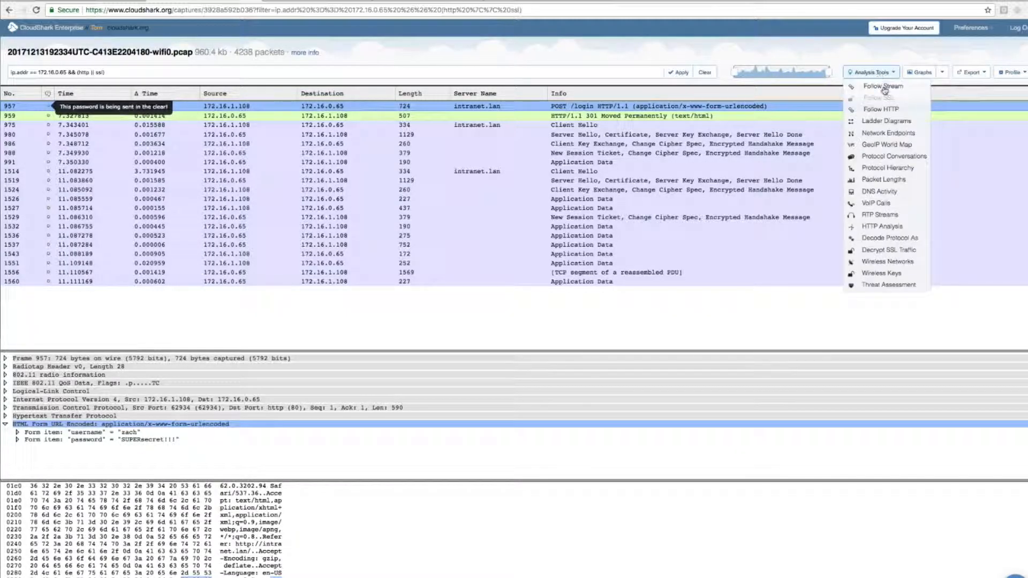
click(891, 87)
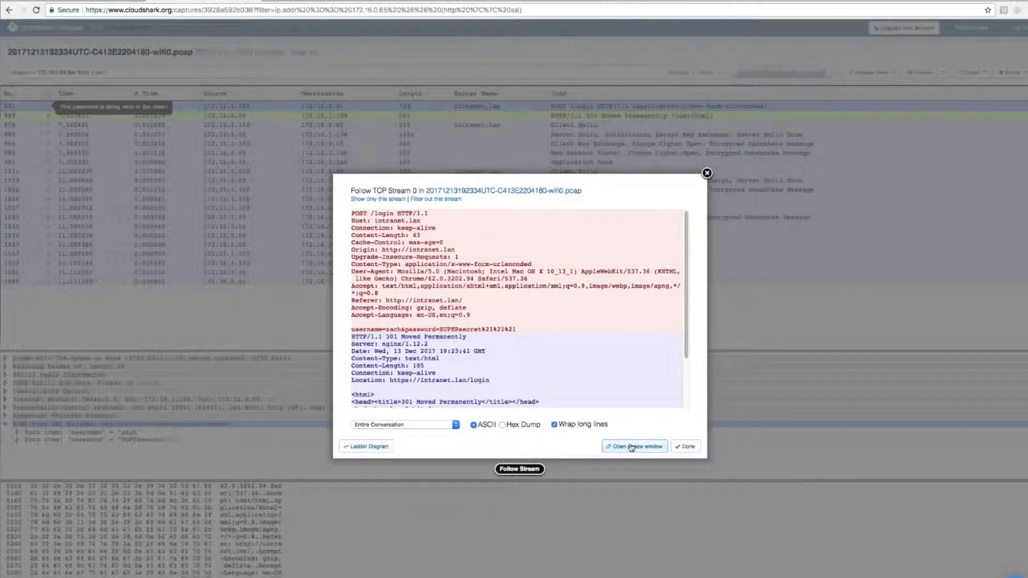
click(632, 447)
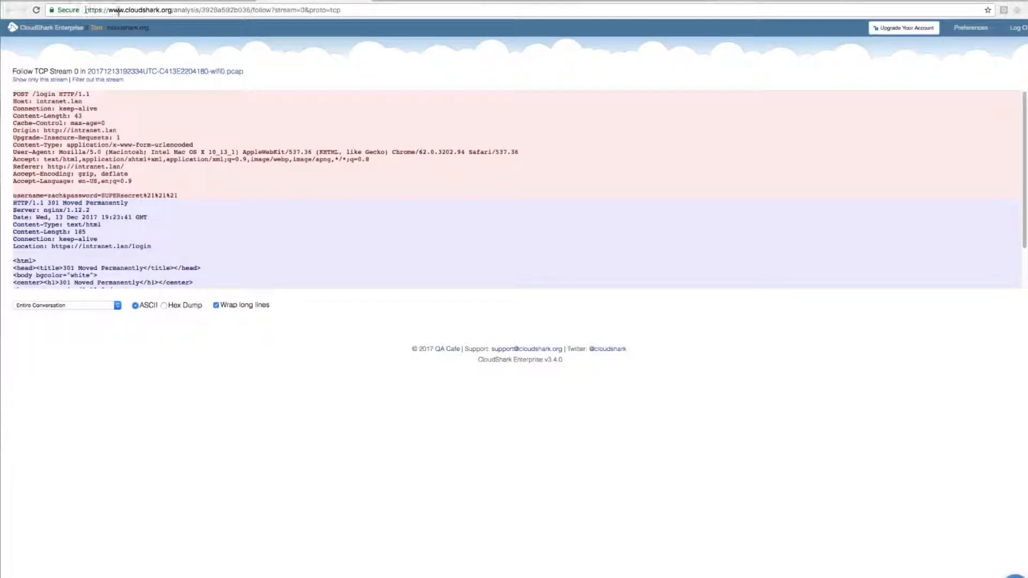
click(367, 11)
key(ctrl+c)
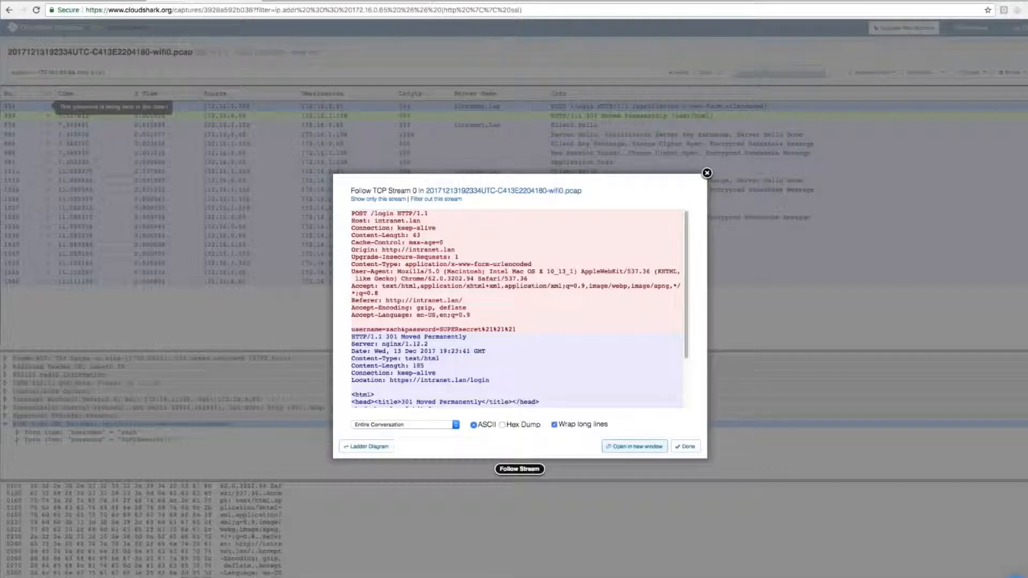
click(685, 447)
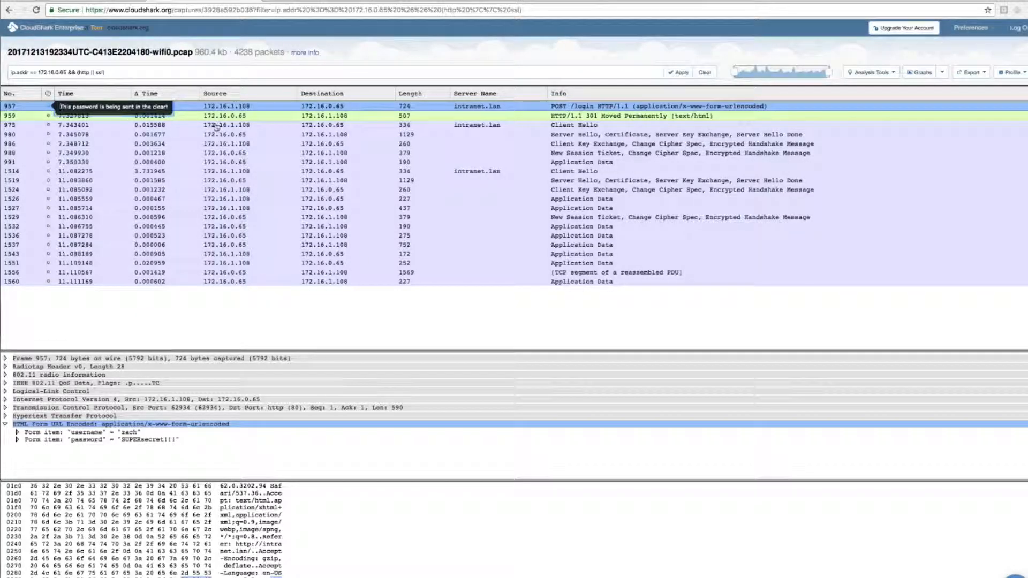
Step: Extend the comment on packet 957 with the Markdown link "[Look at the follow stream]" pointing to the copied stream URL
text([Look at t)
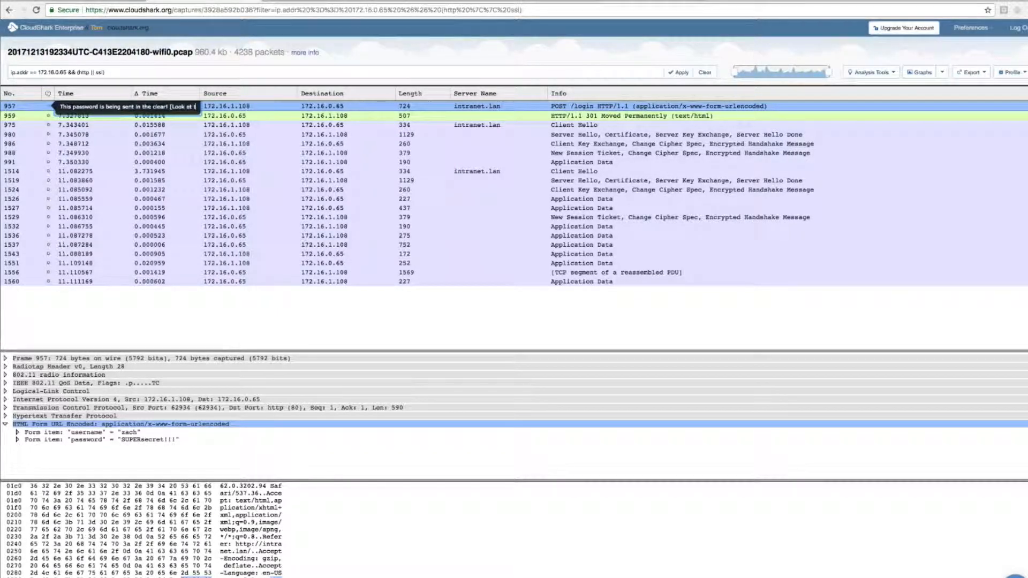
text(he follow stream])
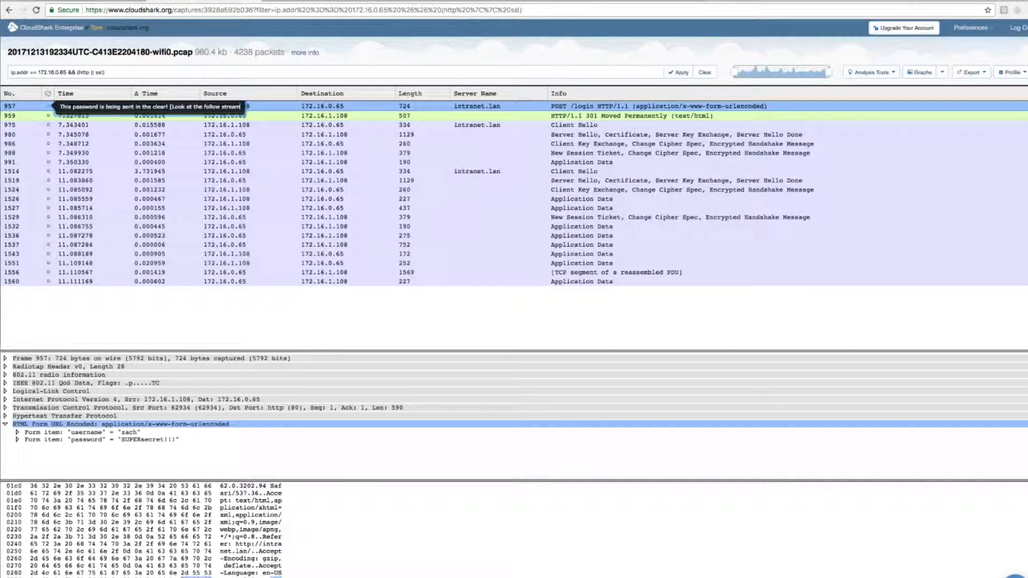
key(Return)
text(()
key(ctrl+v)
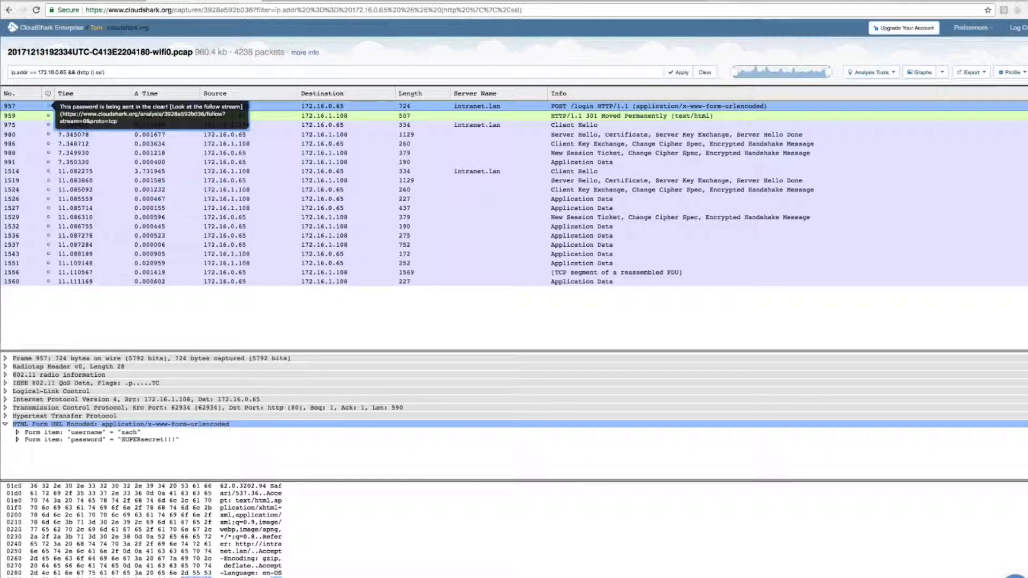
text())
key(Return)
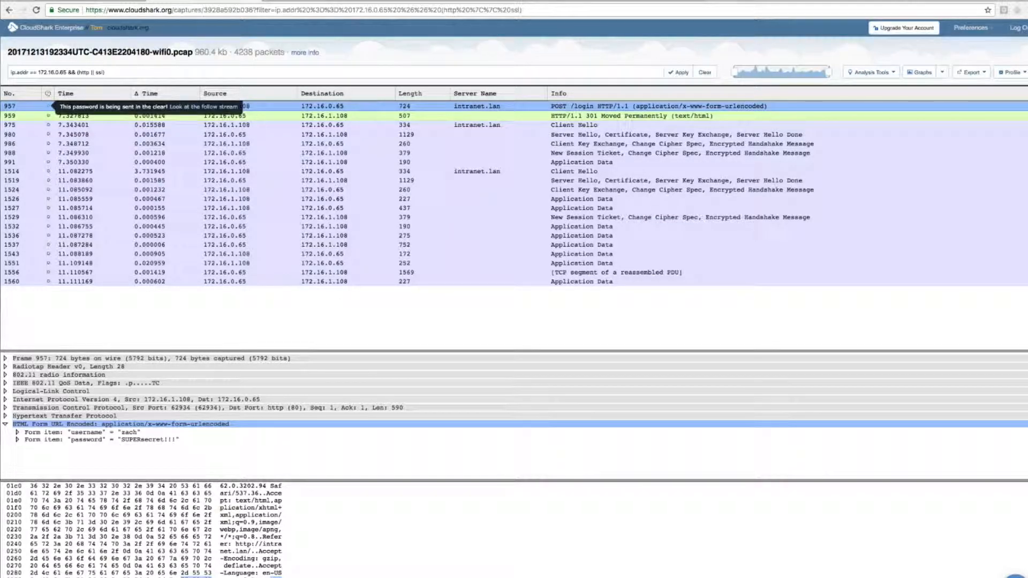
Step: Test the comment's follow-stream link, examine the submitted login data line, and check the comment's link source
click(203, 107)
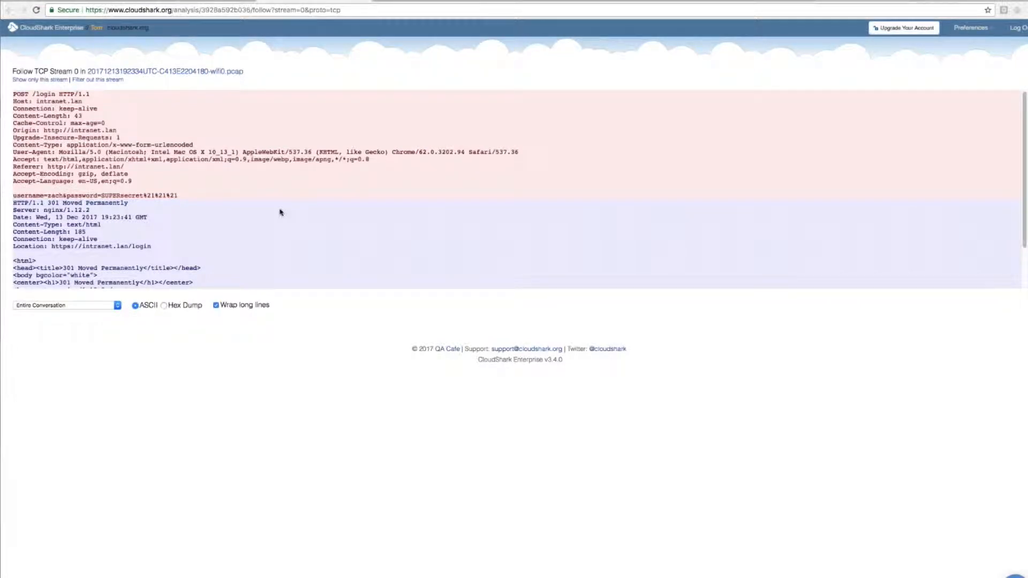
drag(13, 196, 249, 196)
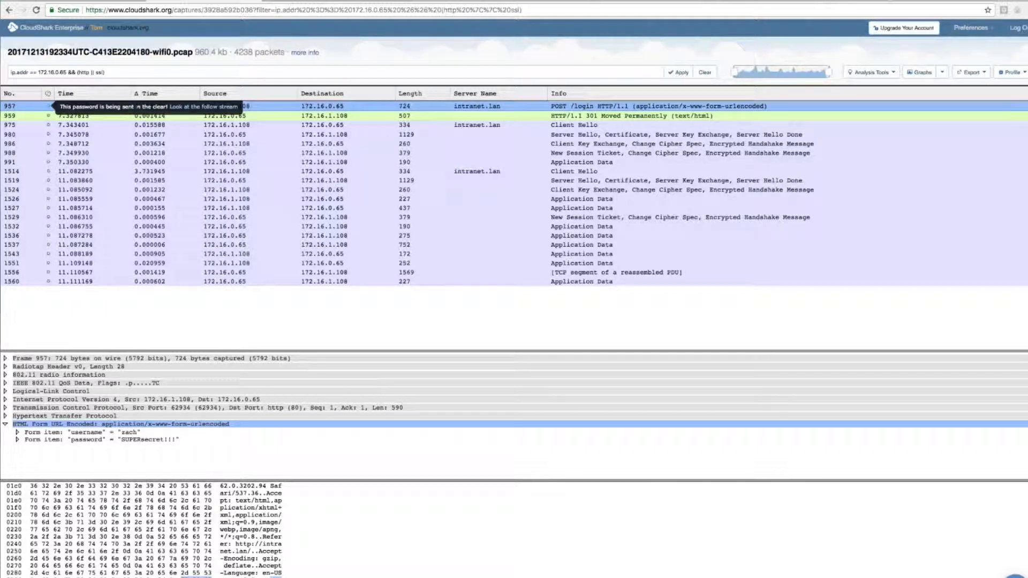
click(137, 106)
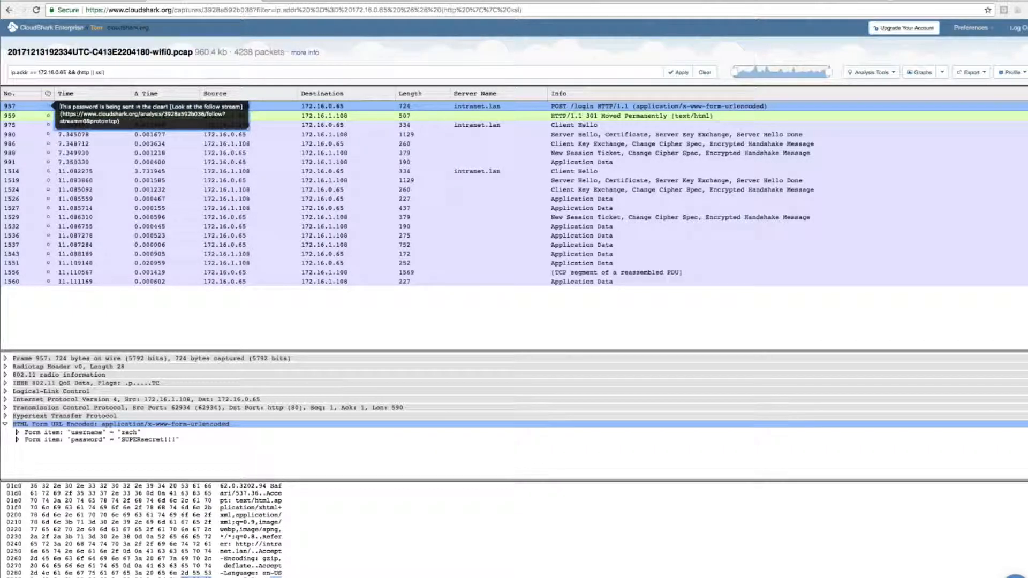
click(775, 253)
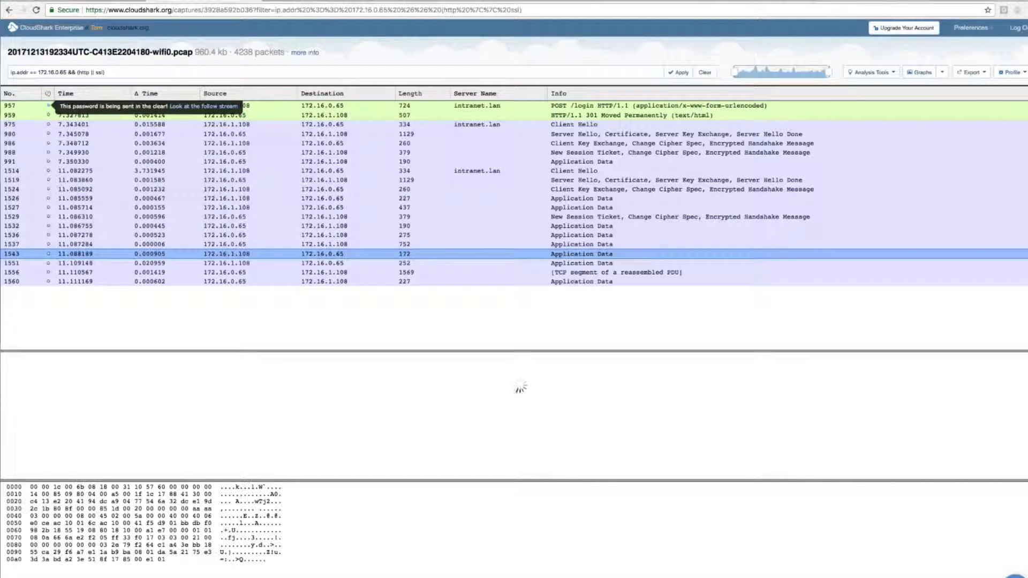
Step: Copy the full URL of the filtered capture view, including its filter parameters
click(423, 9)
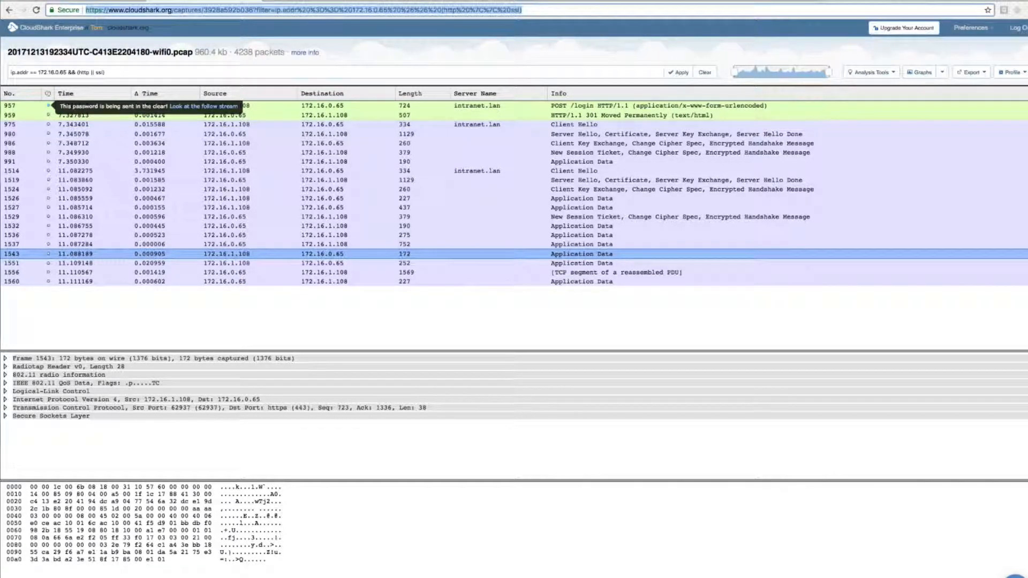
click(423, 10)
drag(253, 10, 524, 16)
click(545, 9)
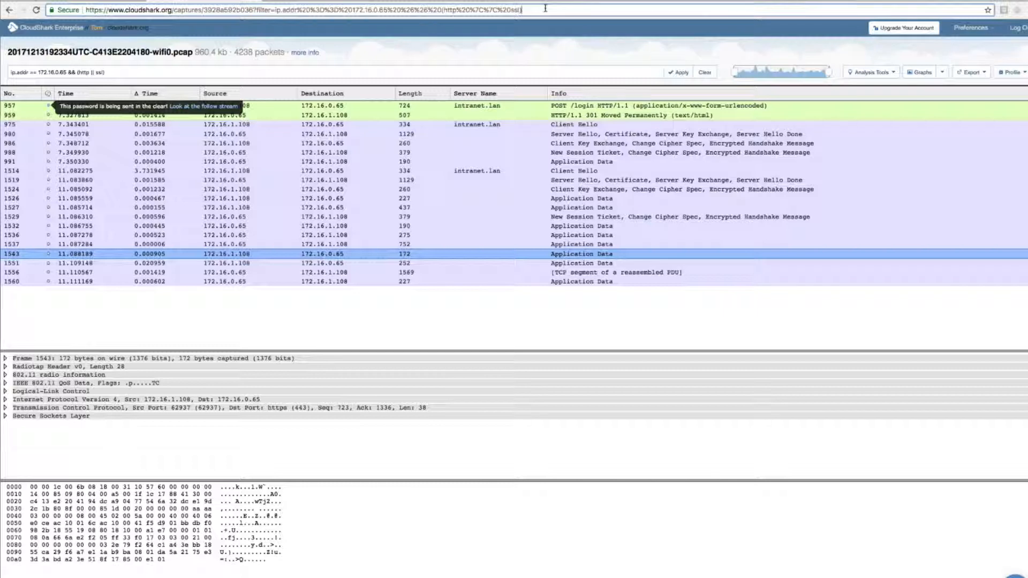
triple_click(229, 9)
right_click(228, 11)
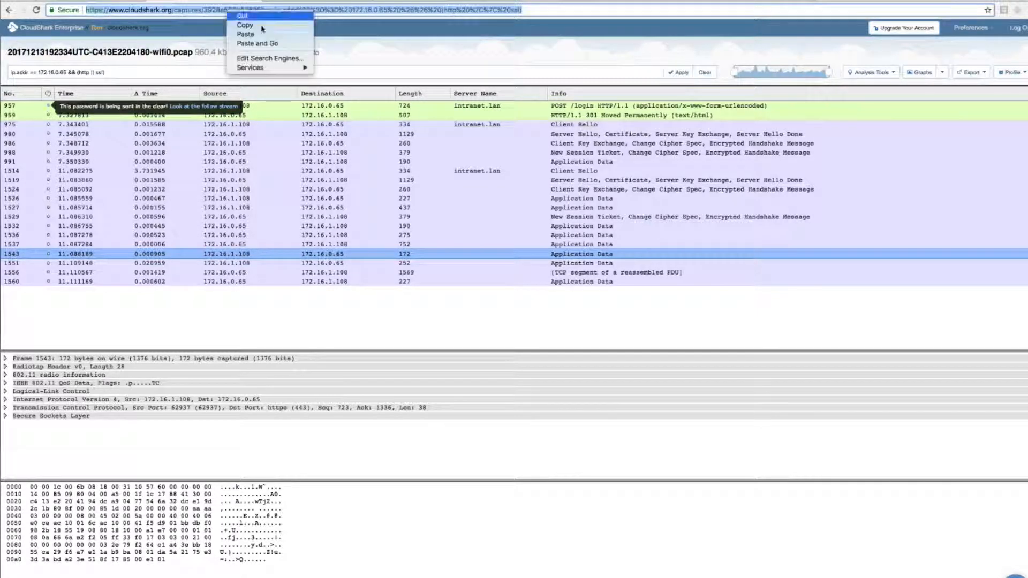
click(262, 26)
Step: Check that the capture is shared publicly with guests and save its sharing settings
click(306, 53)
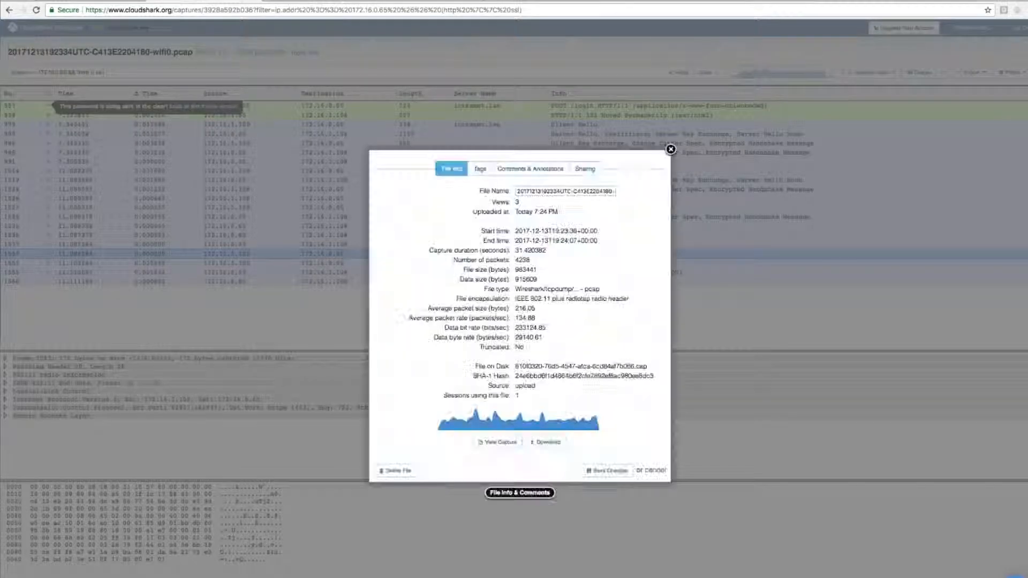
click(578, 171)
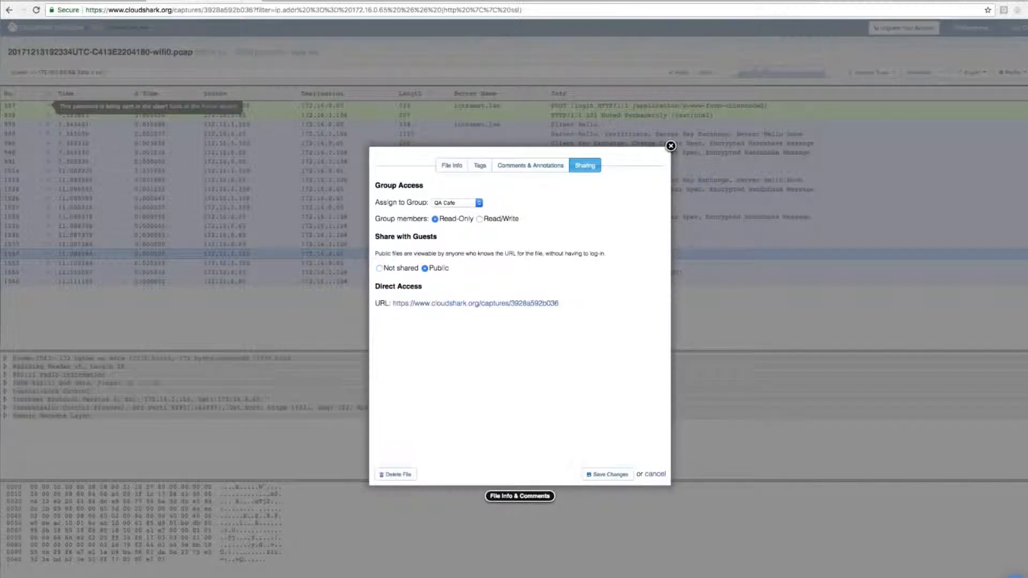
click(610, 475)
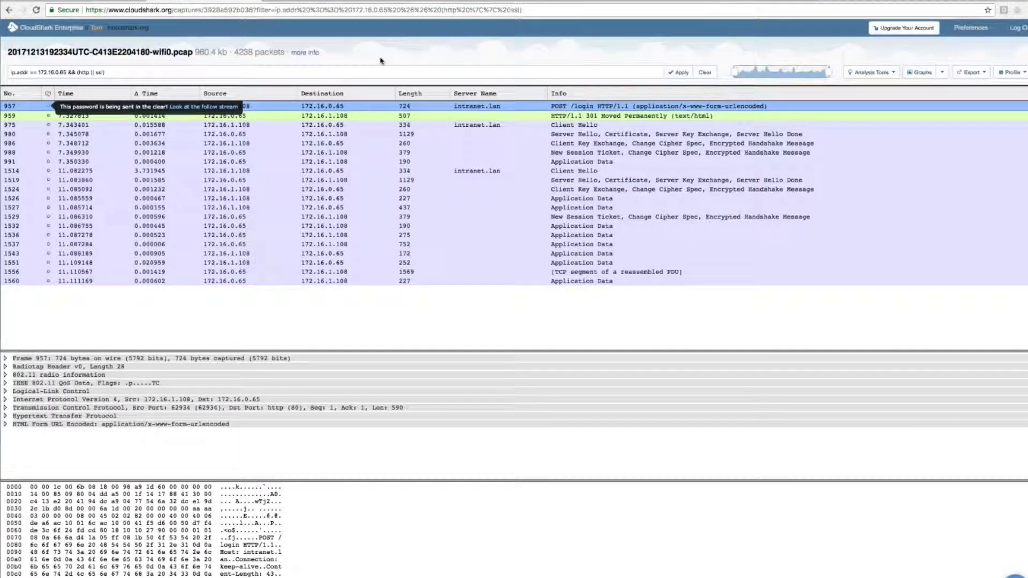
Step: Open the copied capture URL in a new incognito window to view it as a guest
key(super+shift+n)
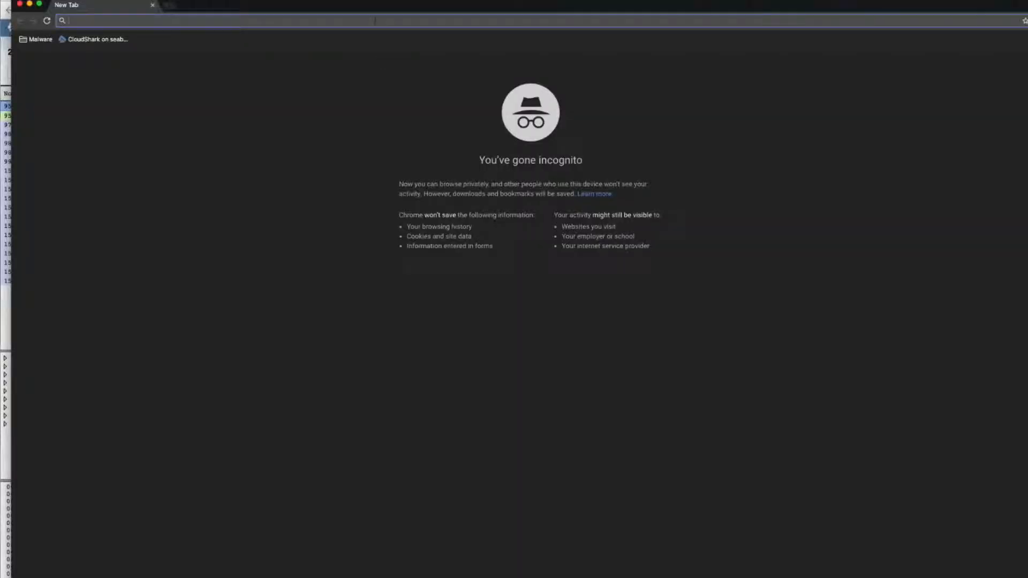
right_click(374, 20)
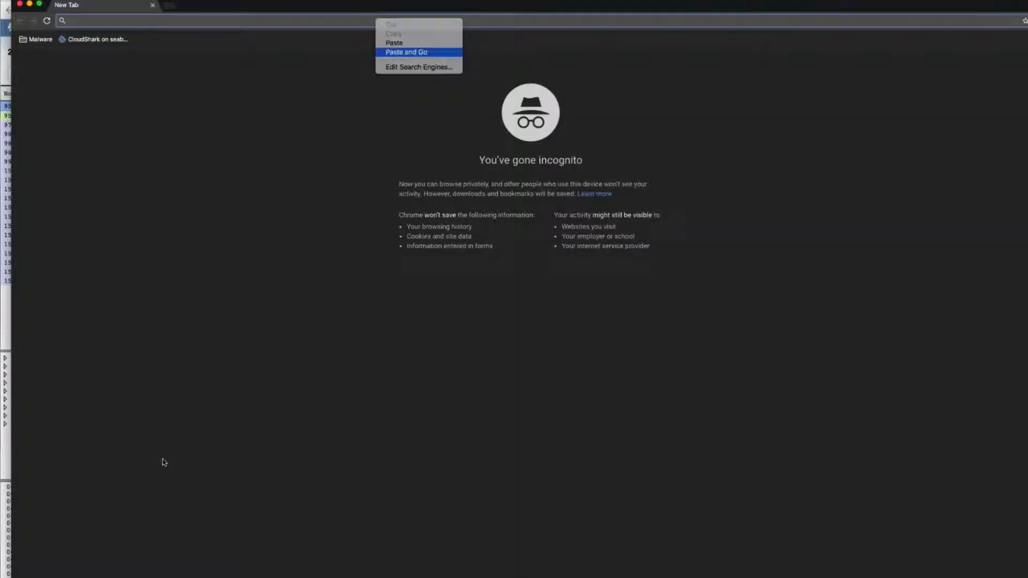
key(Return)
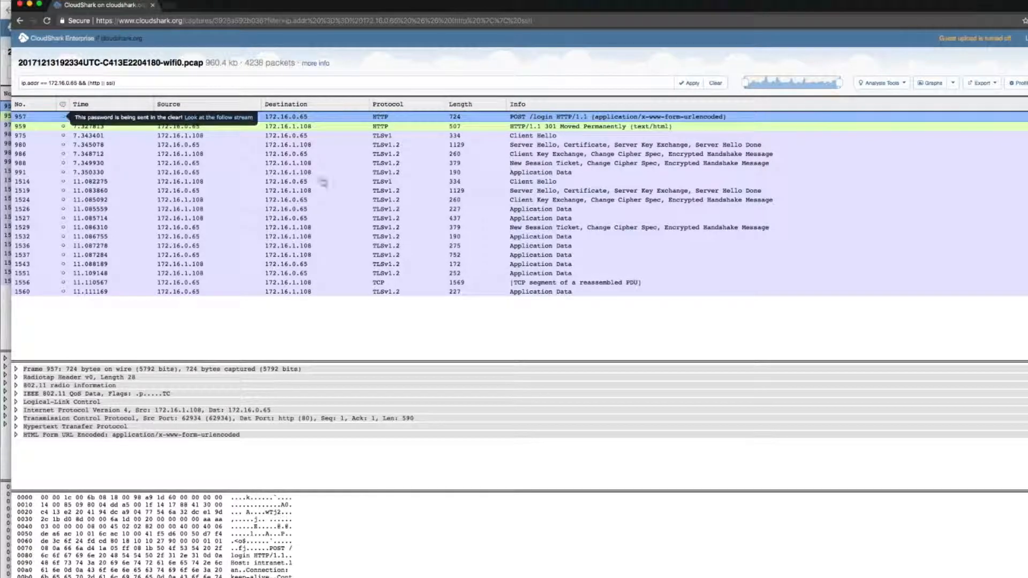
Step: Open the comment's follow-stream link as a guest and highlight the submitted username and password line
click(218, 117)
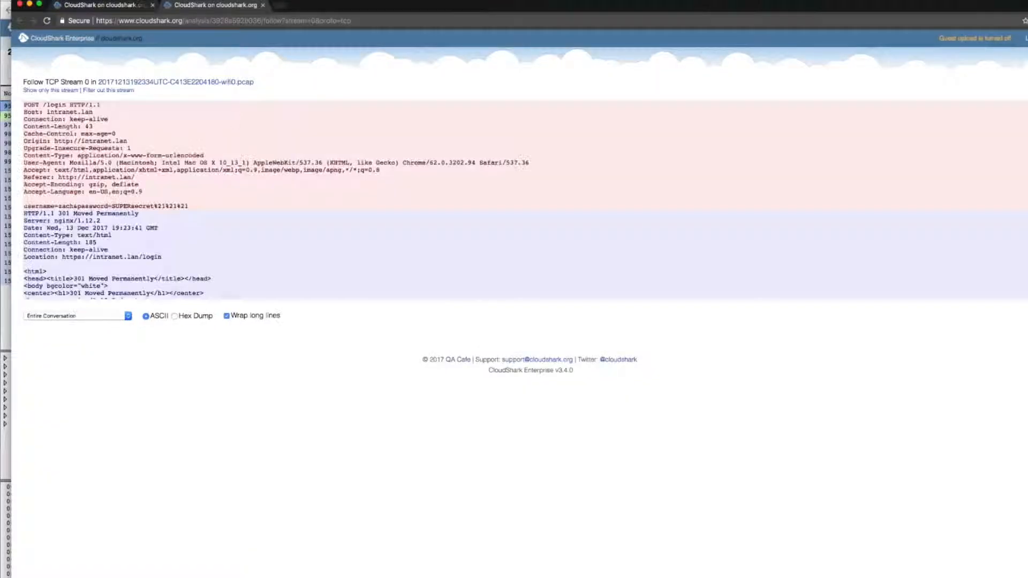
drag(24, 206, 220, 207)
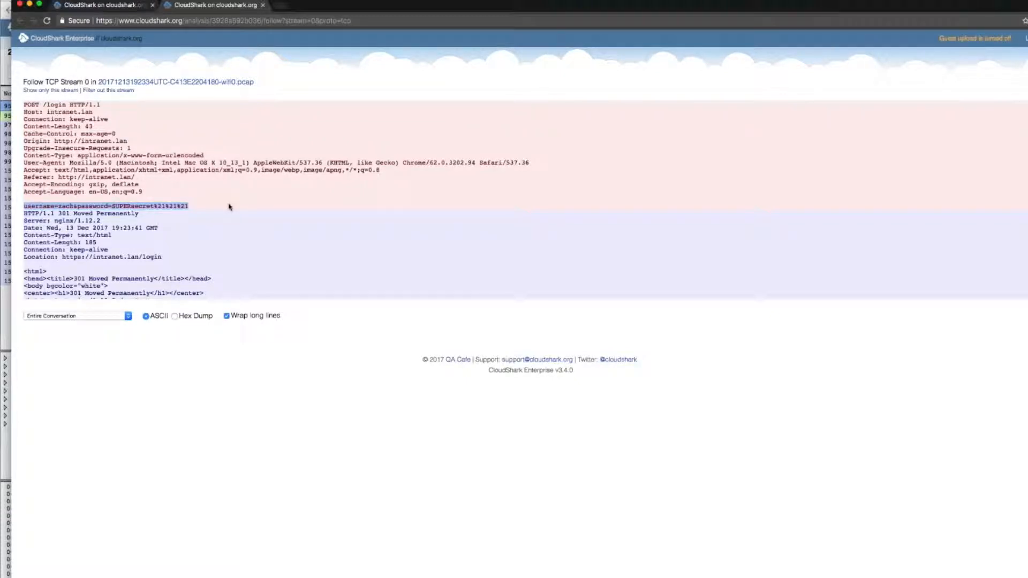
click(246, 140)
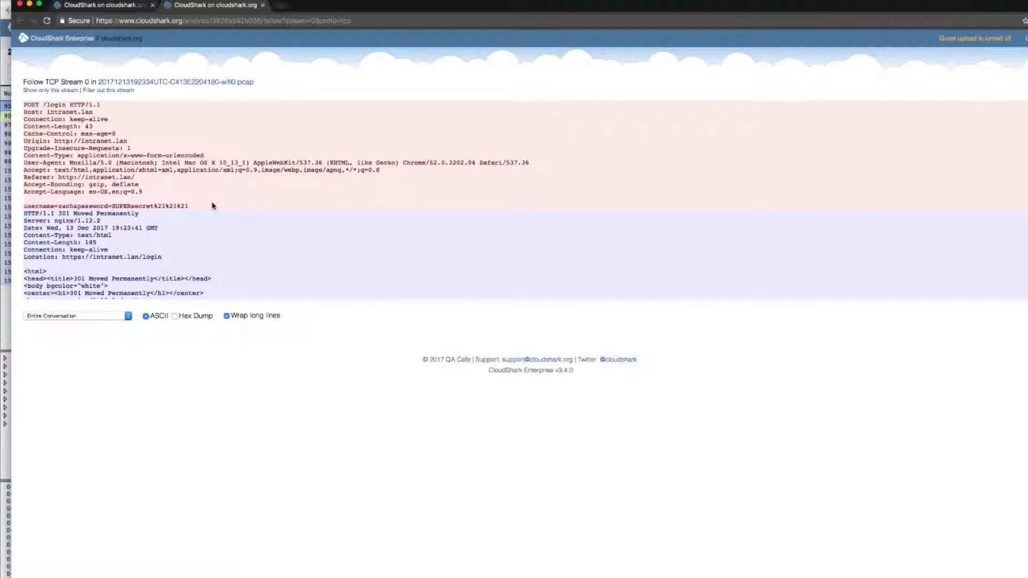
drag(211, 204, 24, 205)
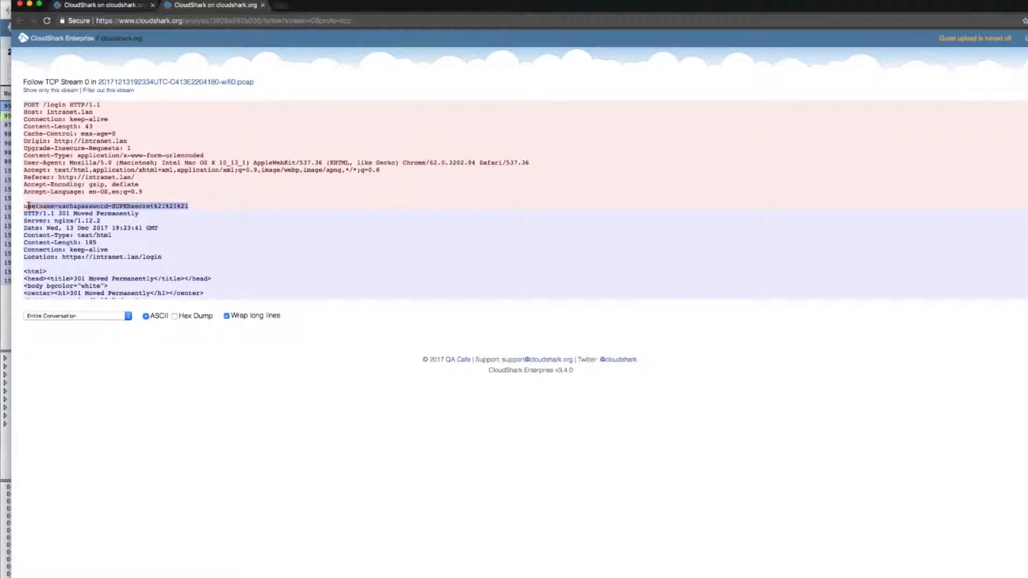
click(25, 204)
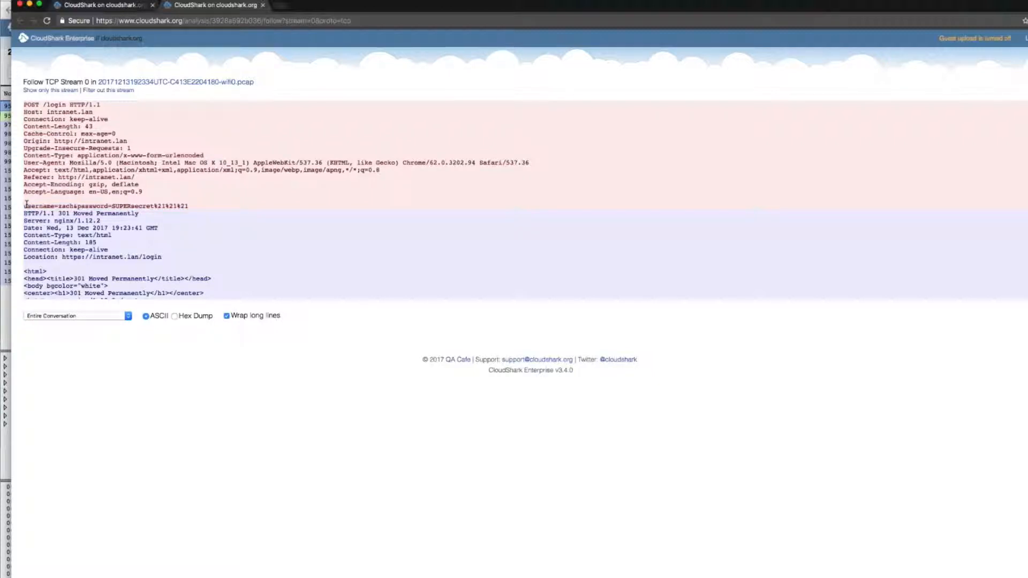
Step: Switch to the Google Slides presentation and show slide 6, "The bottom line – packets don't lie."
click(119, 6)
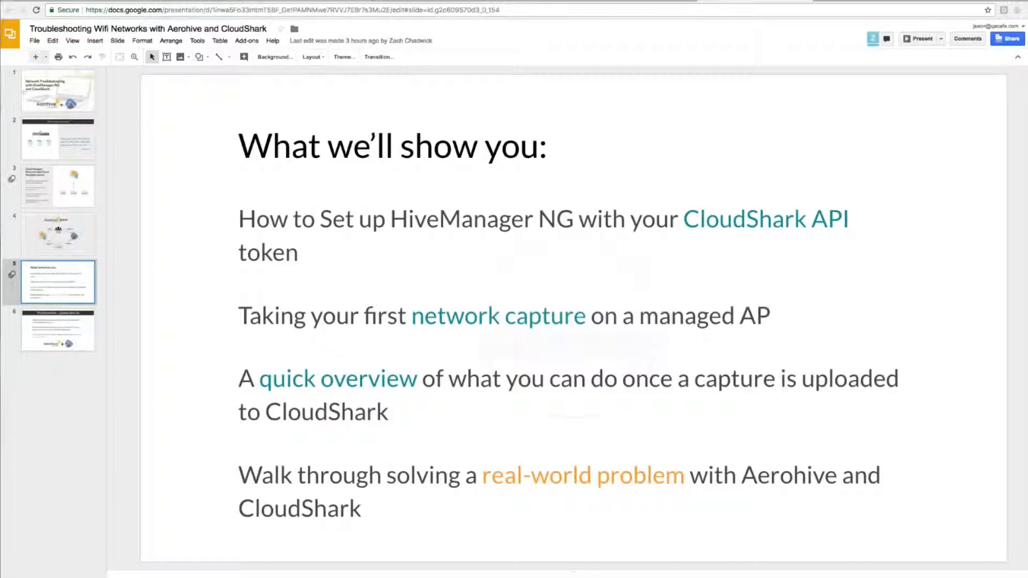
click(92, 324)
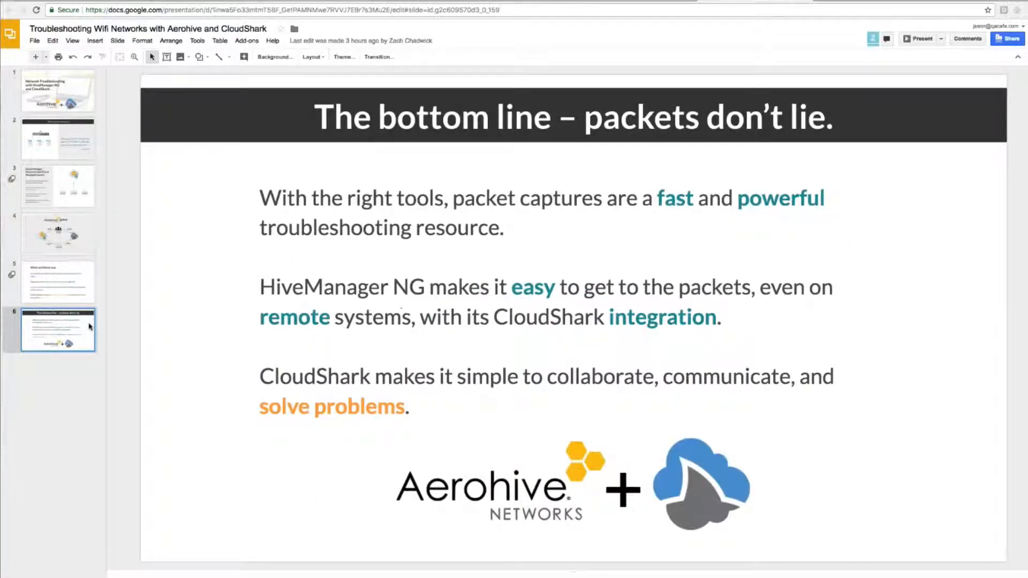